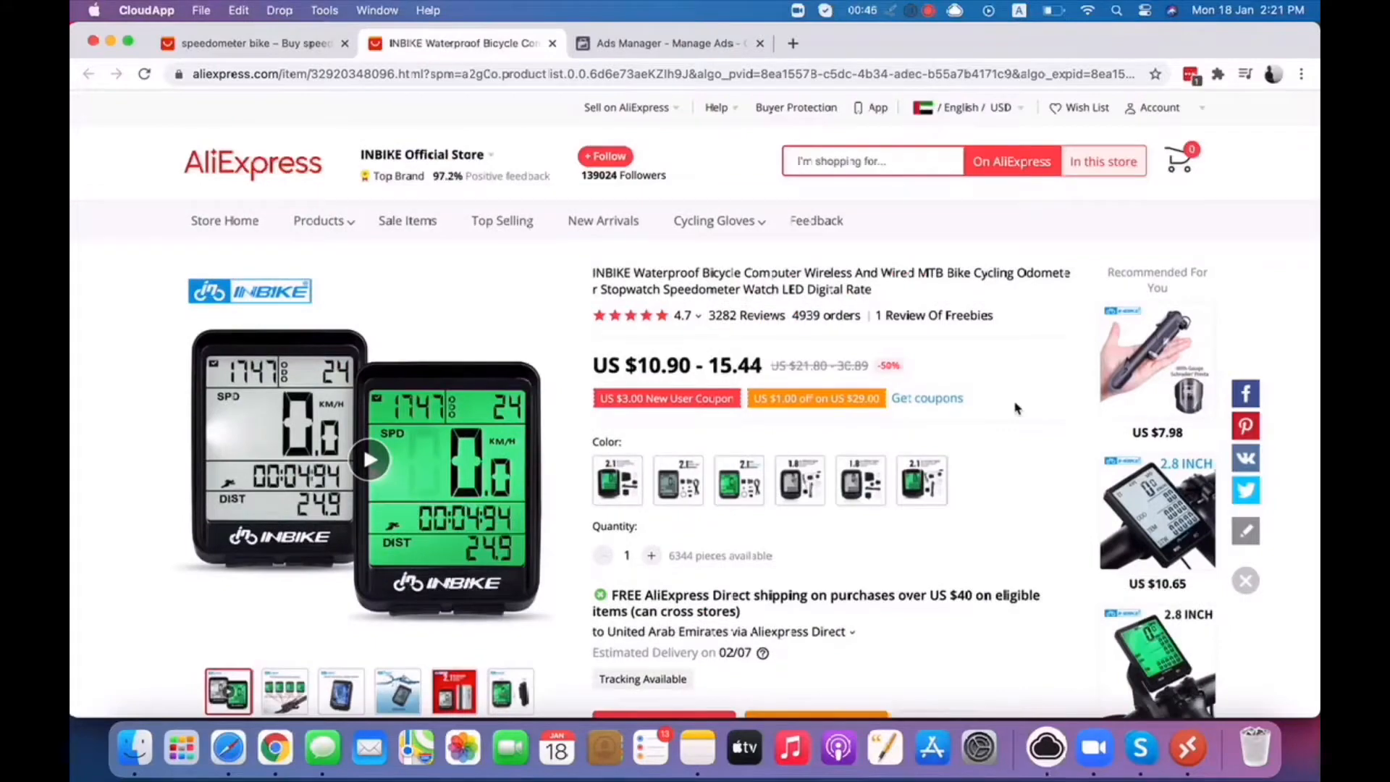
# Choose the 2.1 Green-Wireless variant of the INBIKE bicycle computer to show its own price
pyautogui.scroll(-2, 1017, 409)
pyautogui.click(626, 408)
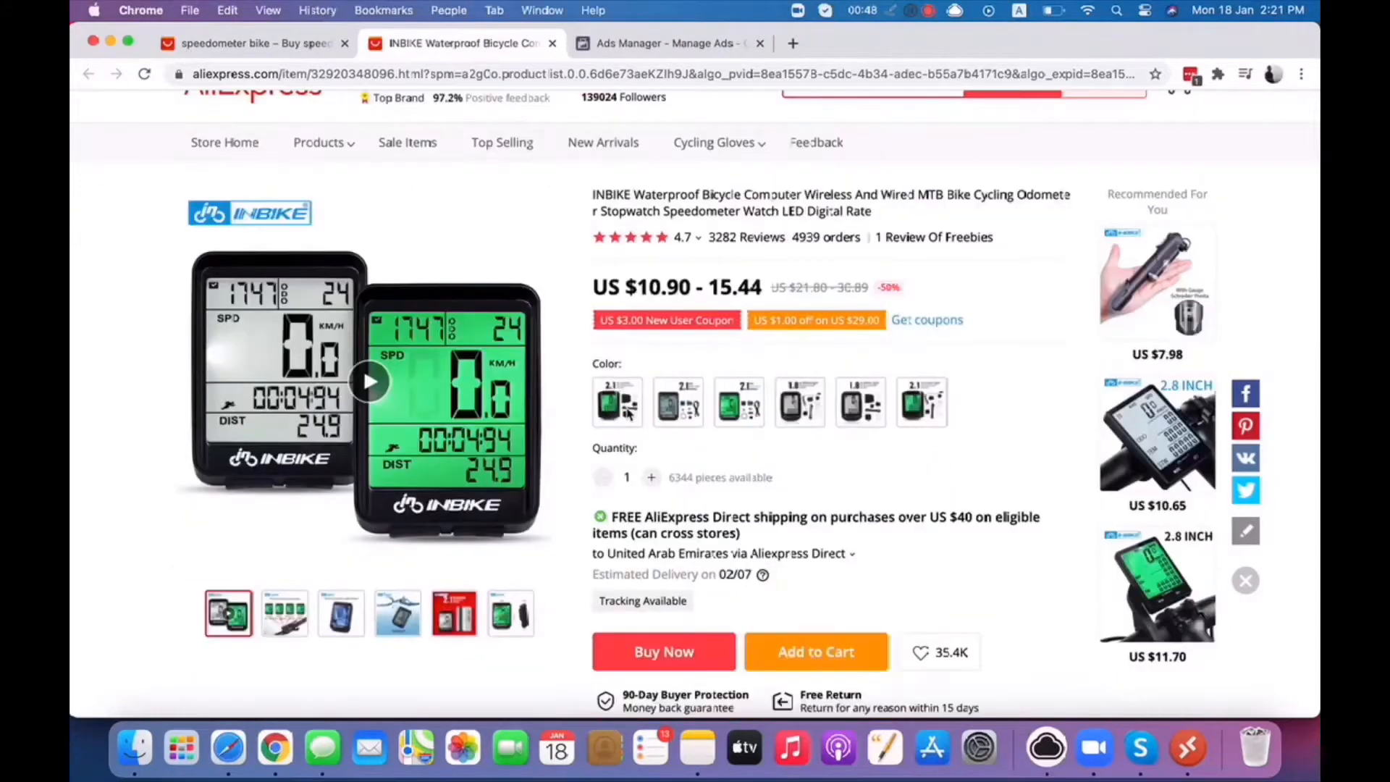
pyautogui.scroll(-3, 811, 362)
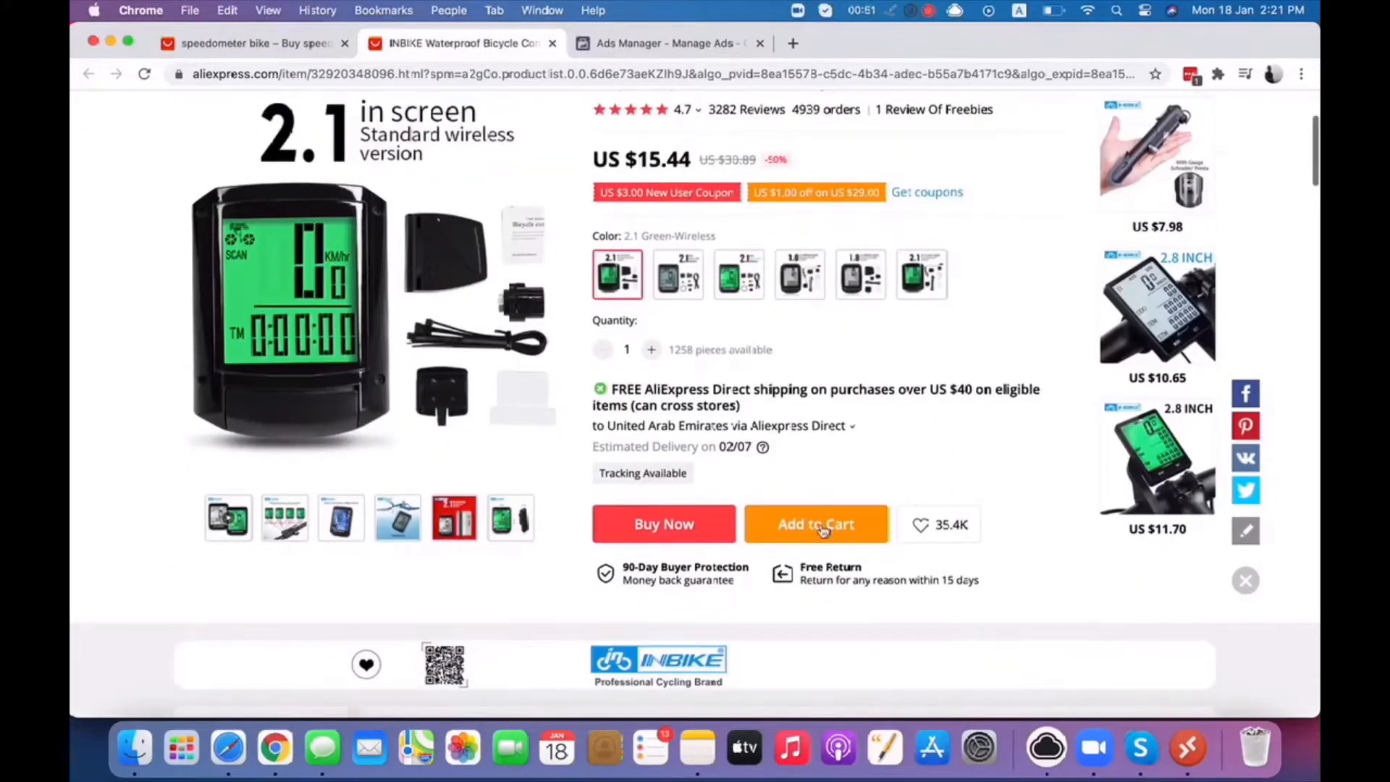
# Check the product's shipping options for the United States and close the shipping dialog
pyautogui.click(729, 433)
pyautogui.click(455, 313)
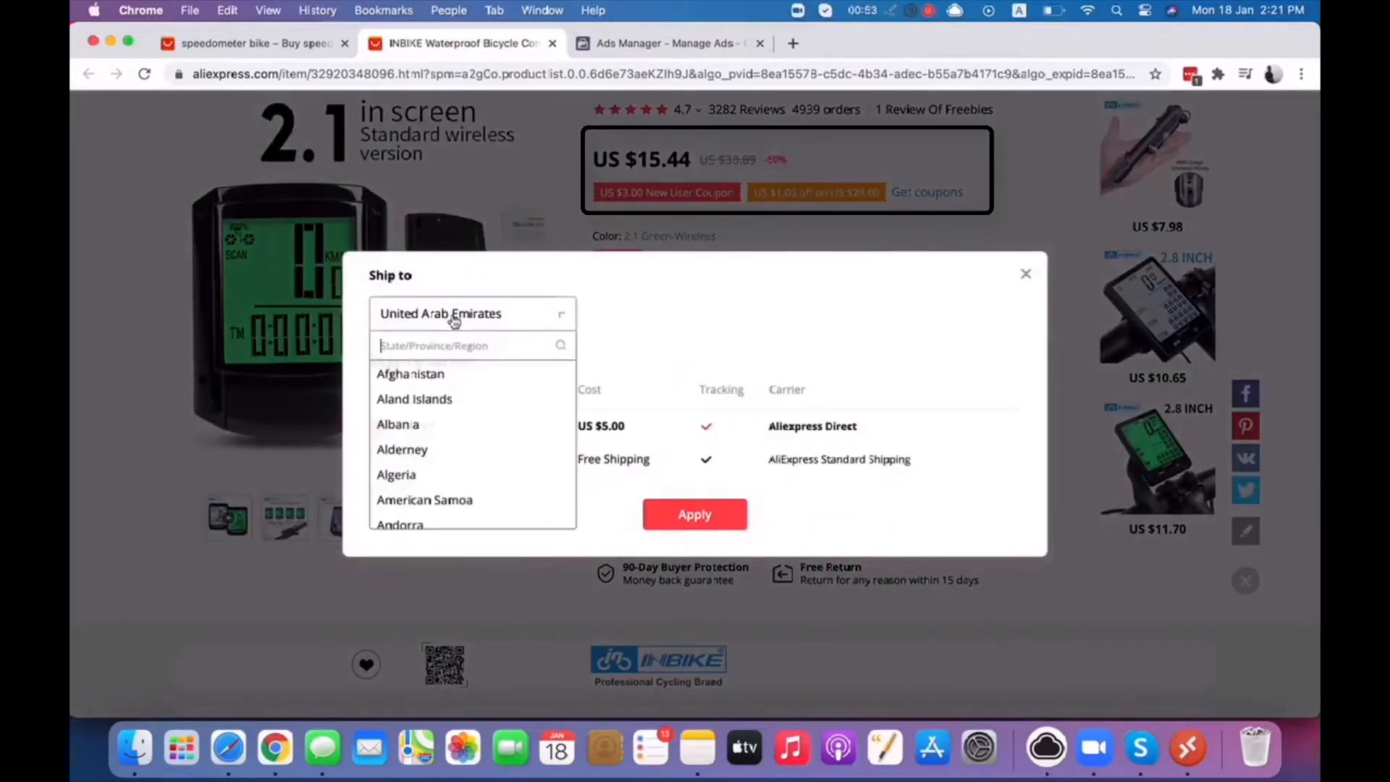
pyautogui.write('united')
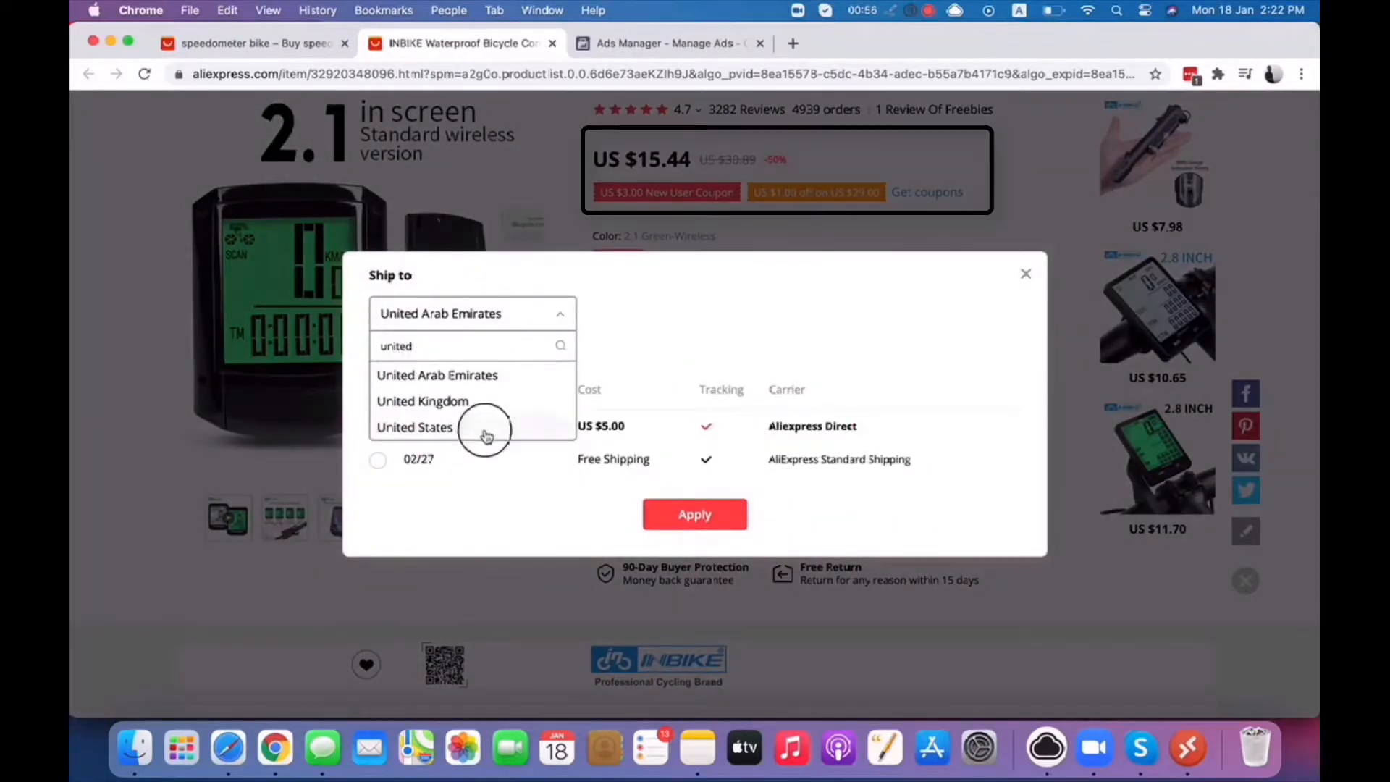
pyautogui.click(485, 430)
pyautogui.click(1025, 289)
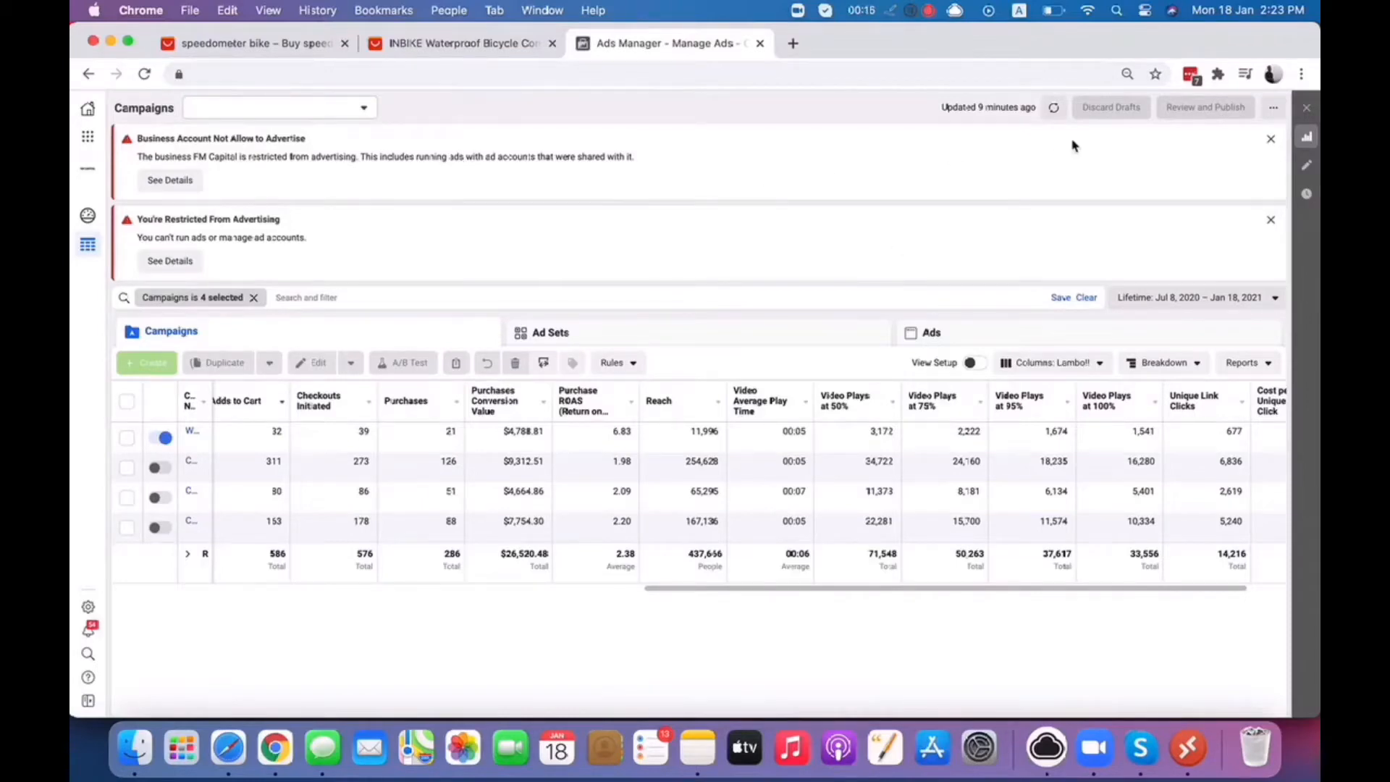
# Refresh the campaign data in Ads Manager and examine the click-through, purchase and average ROAS figures of the four campaigns
pyautogui.click(1053, 107)
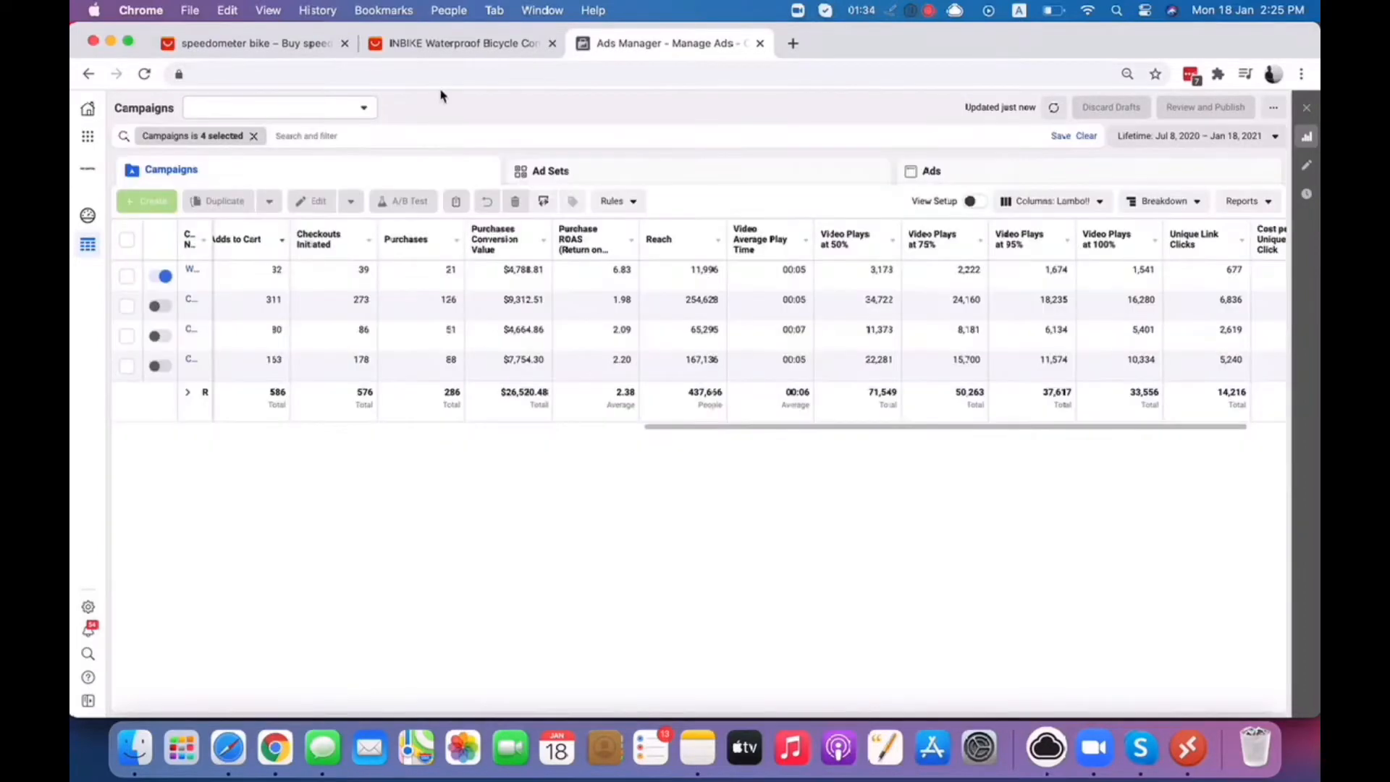
pyautogui.hscroll(-2, 407, 290)
pyautogui.hscroll(-3, 407, 290)
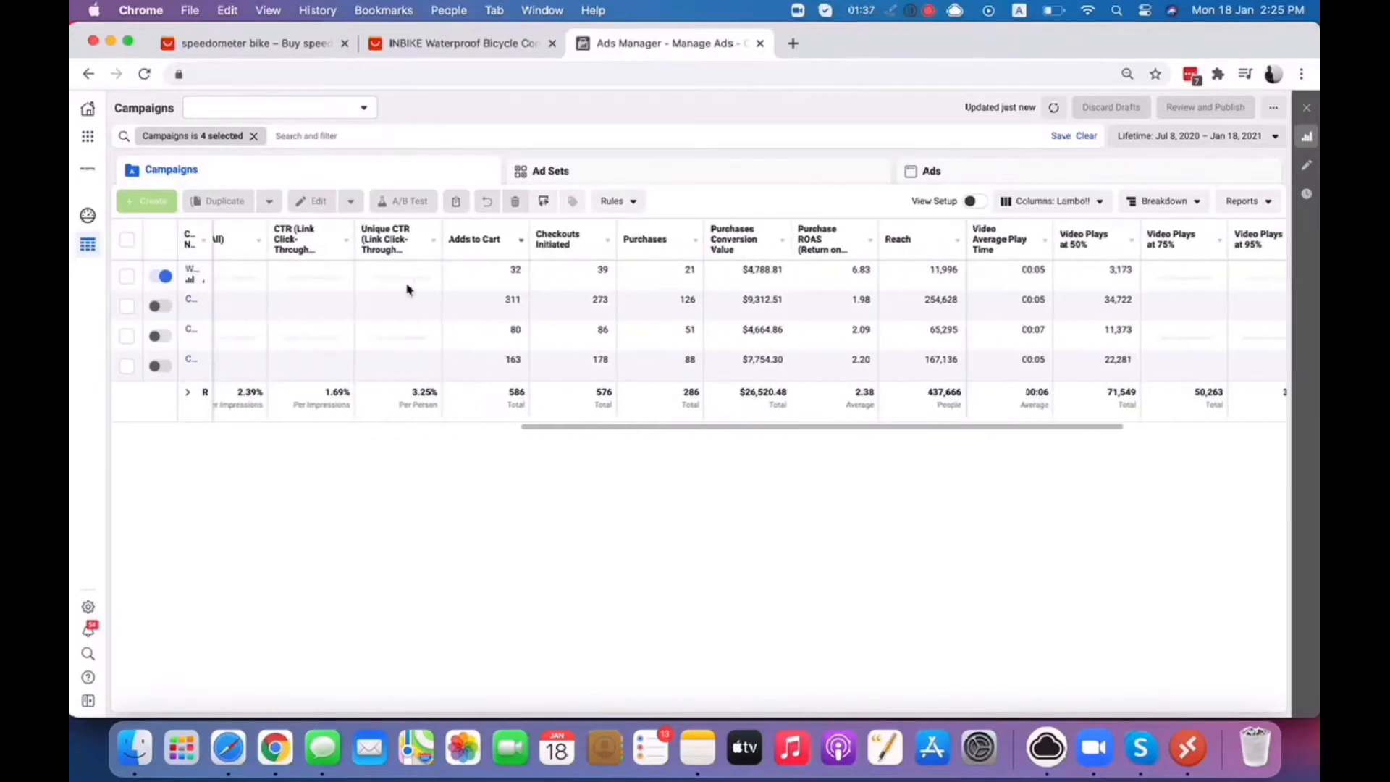
pyautogui.hscroll(3, 687, 353)
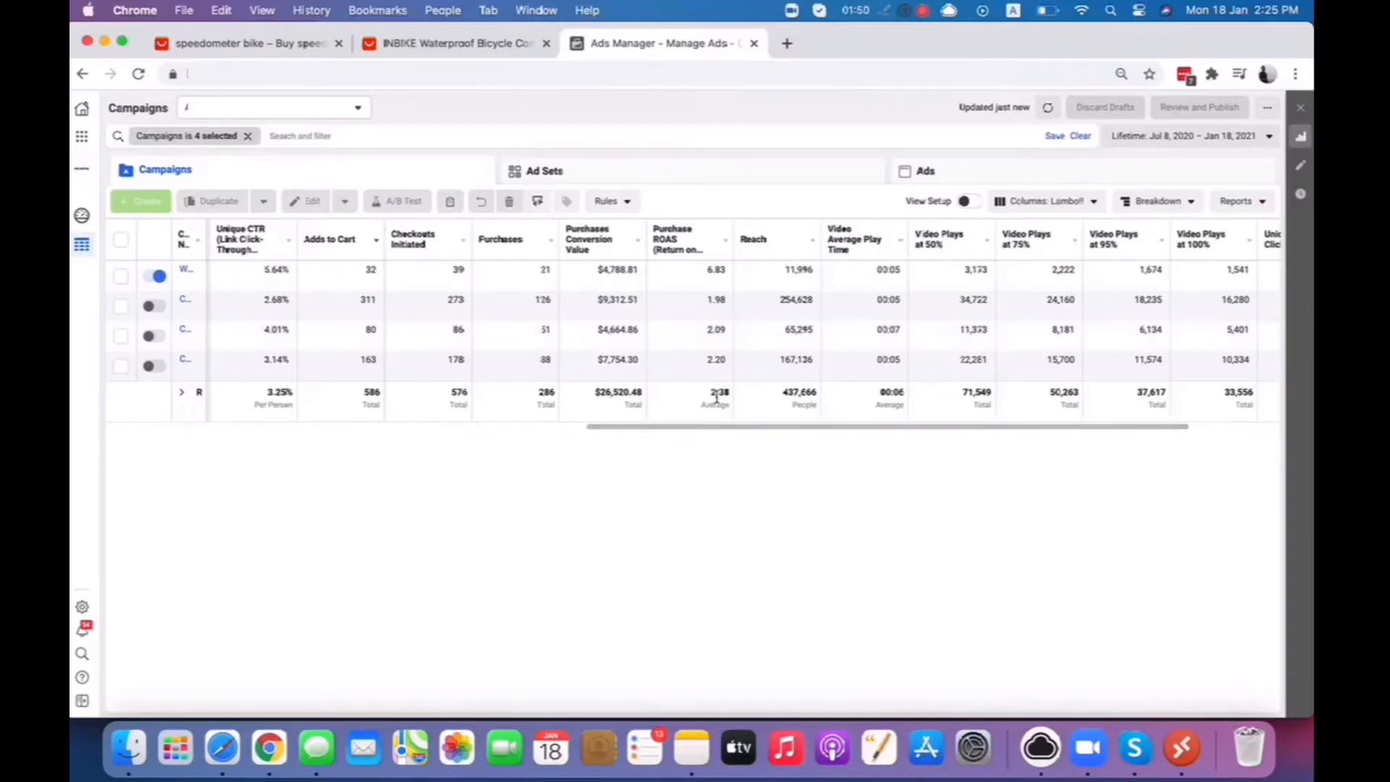
pyautogui.moveTo(710, 394); pyautogui.dragTo(731, 393)
pyautogui.click(667, 105)
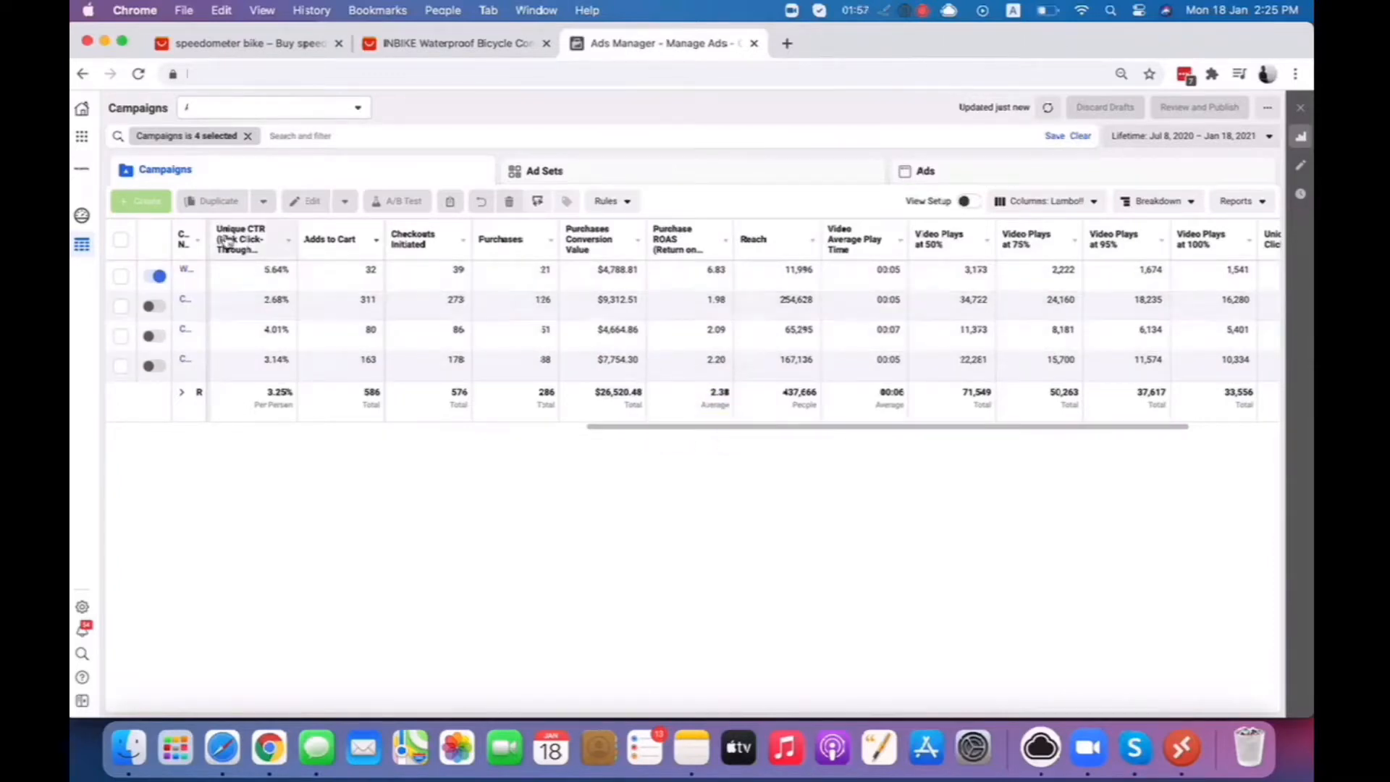
# Widen the campaign name column slightly and duplicate the active WARM campaign with one copy
pyautogui.moveTo(206, 229); pyautogui.dragTo(218, 229)
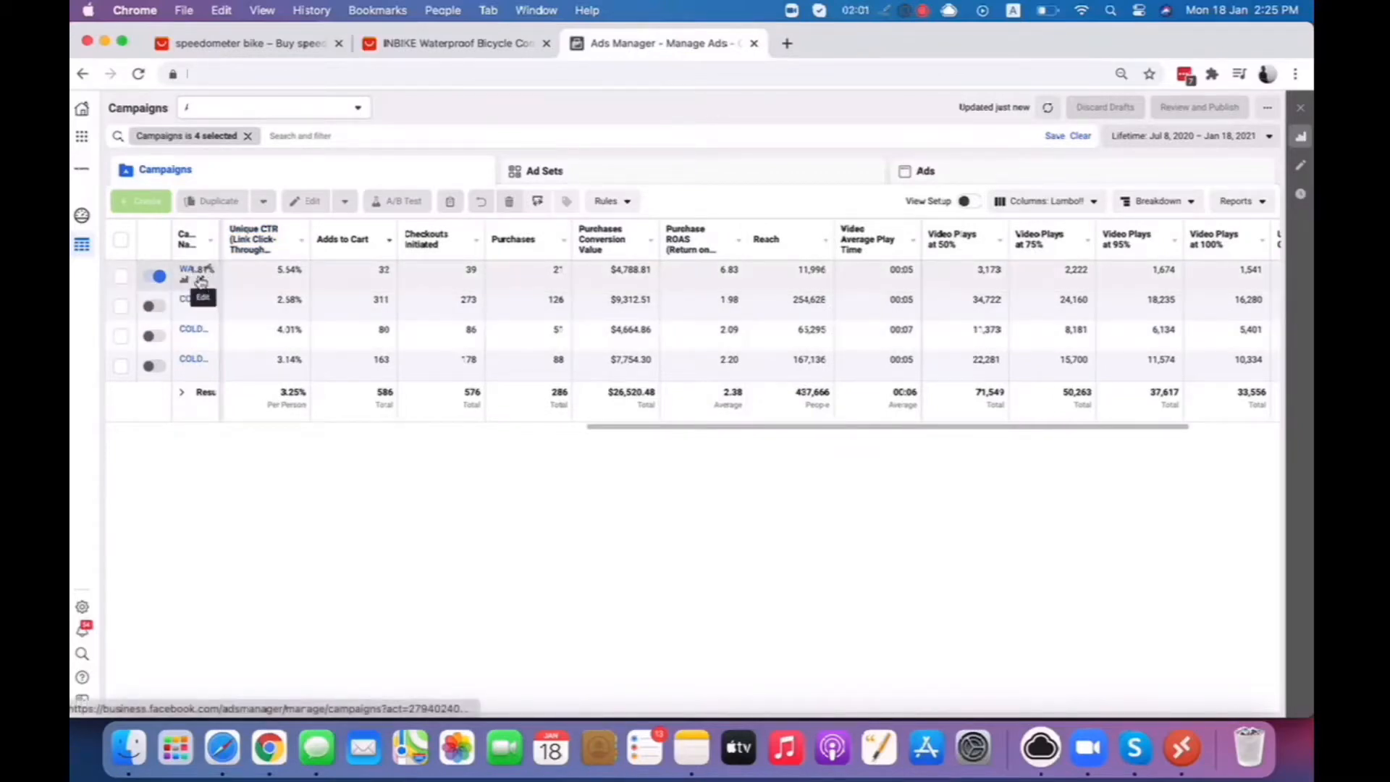
pyautogui.click(120, 276)
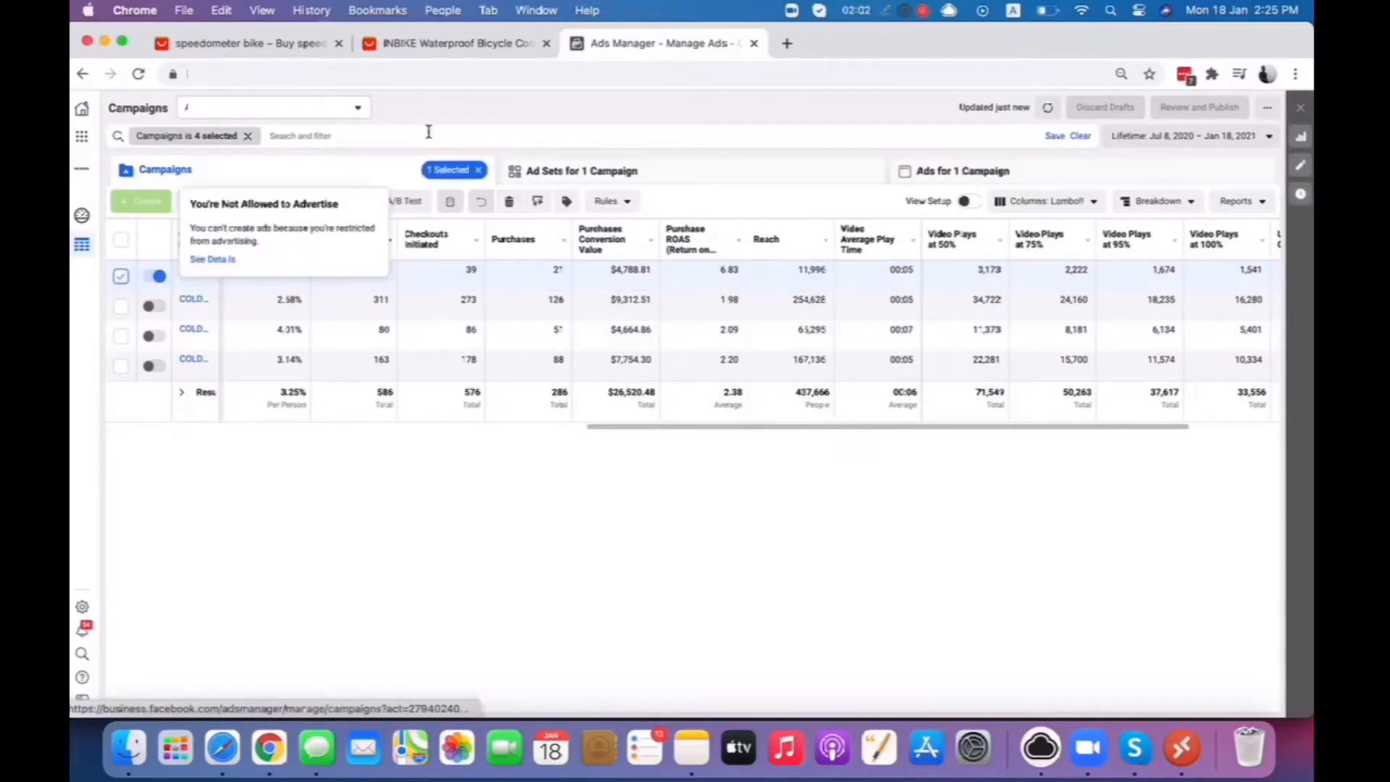
pyautogui.click(147, 206)
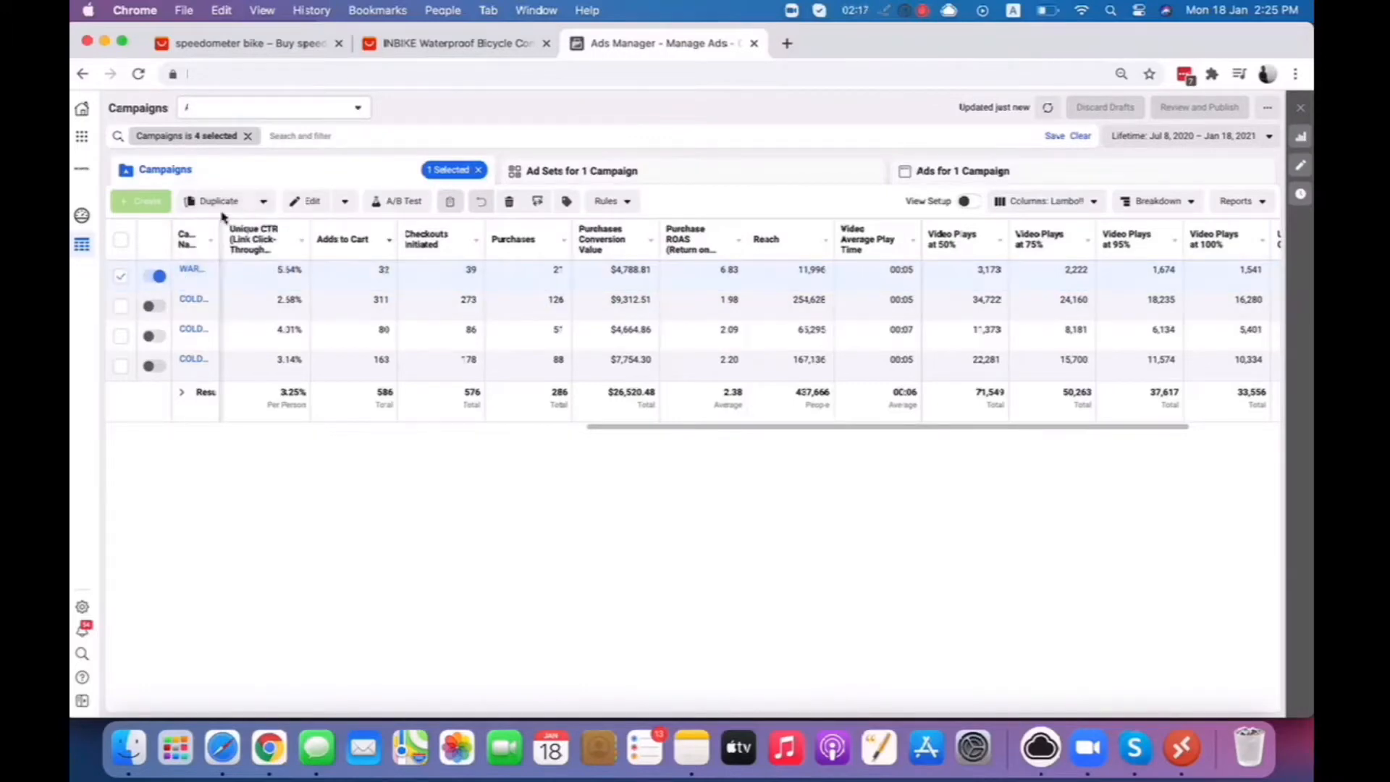
pyautogui.click(221, 205)
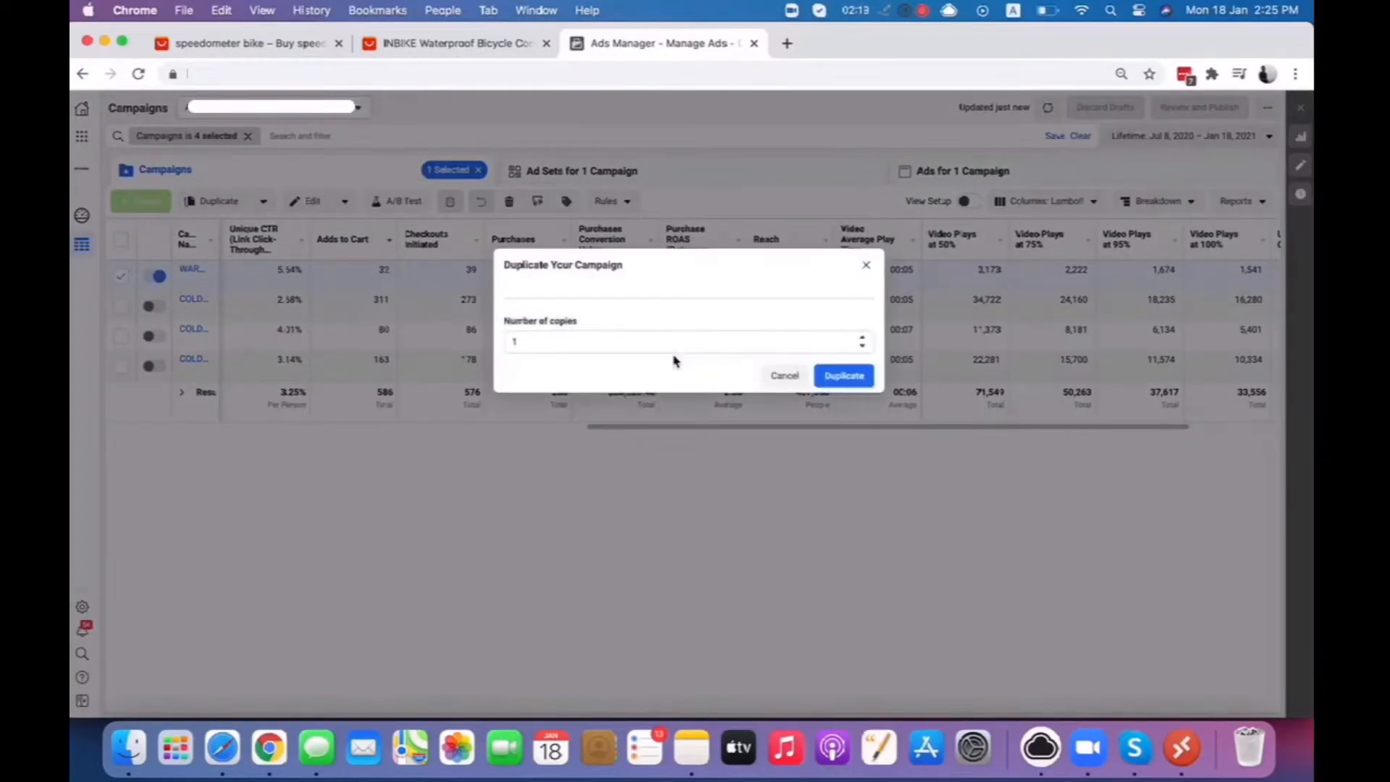
pyautogui.click(860, 439)
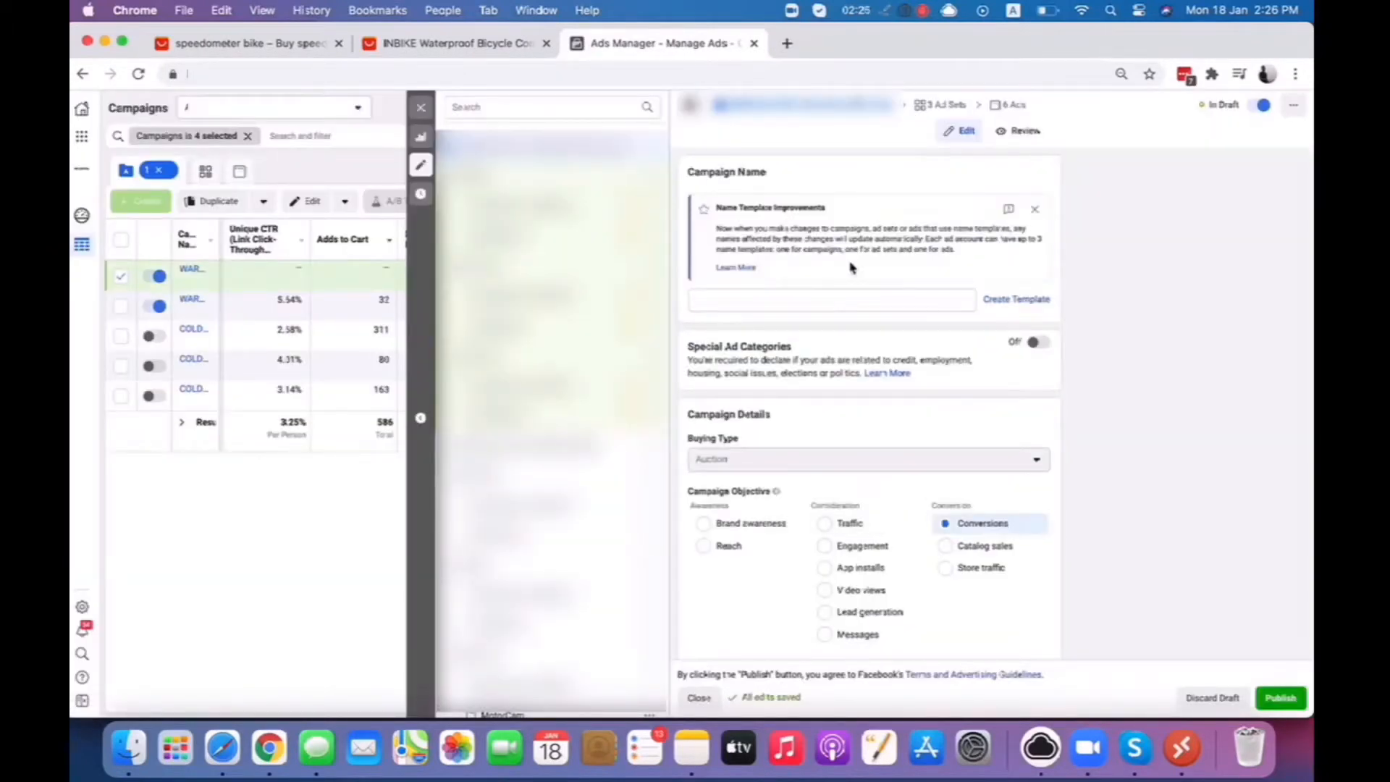
# Turn off Campaign Budget Optimization for the duplicated campaign, keeping Conversions as its objective
pyautogui.click(869, 301)
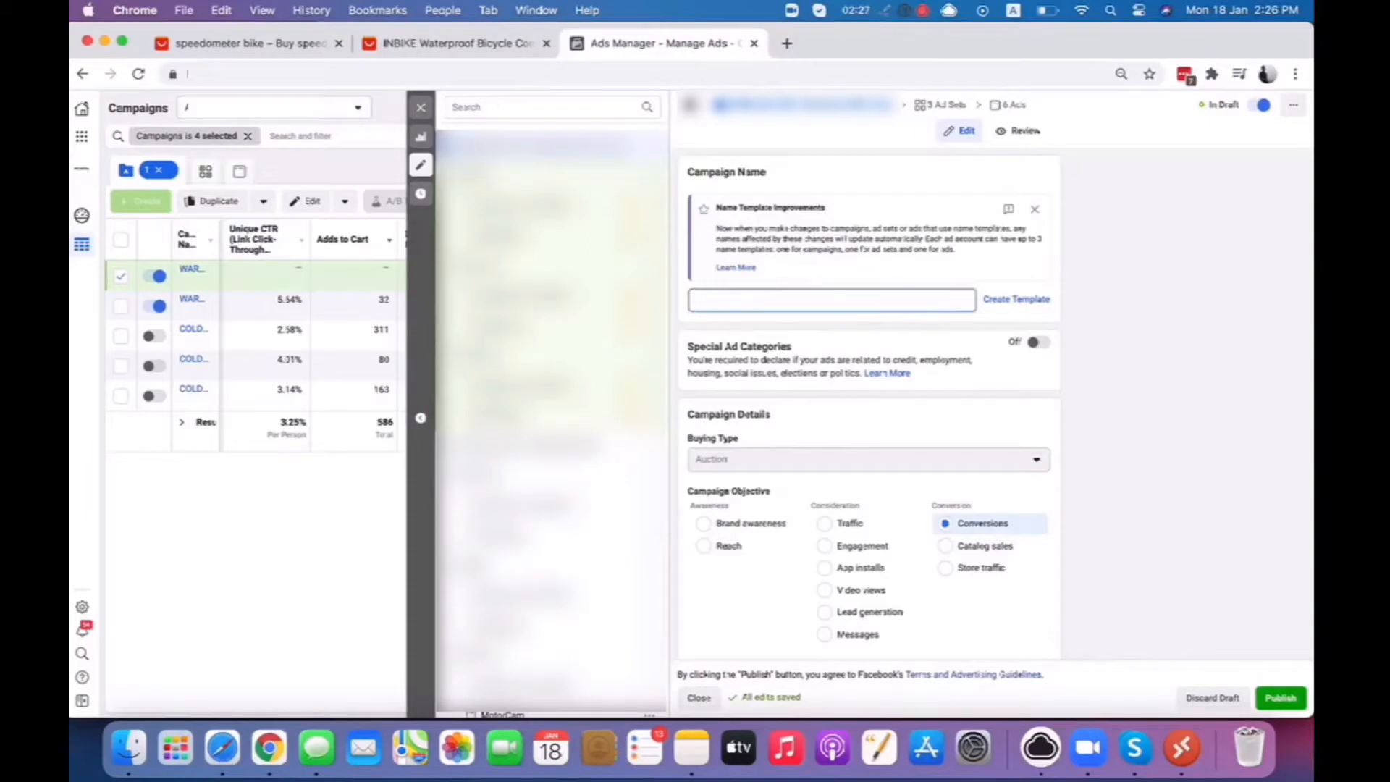
pyautogui.click(897, 330)
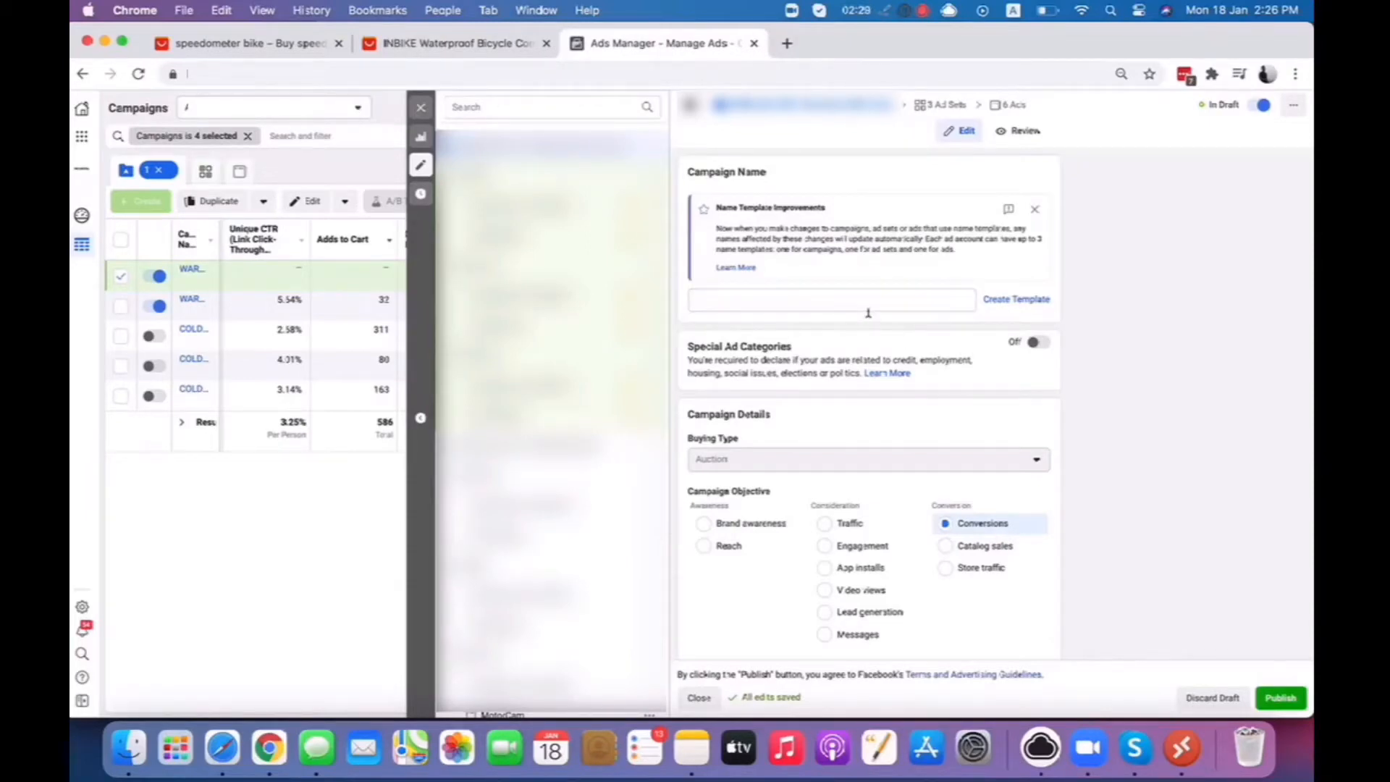
pyautogui.scroll(-4, 941, 434)
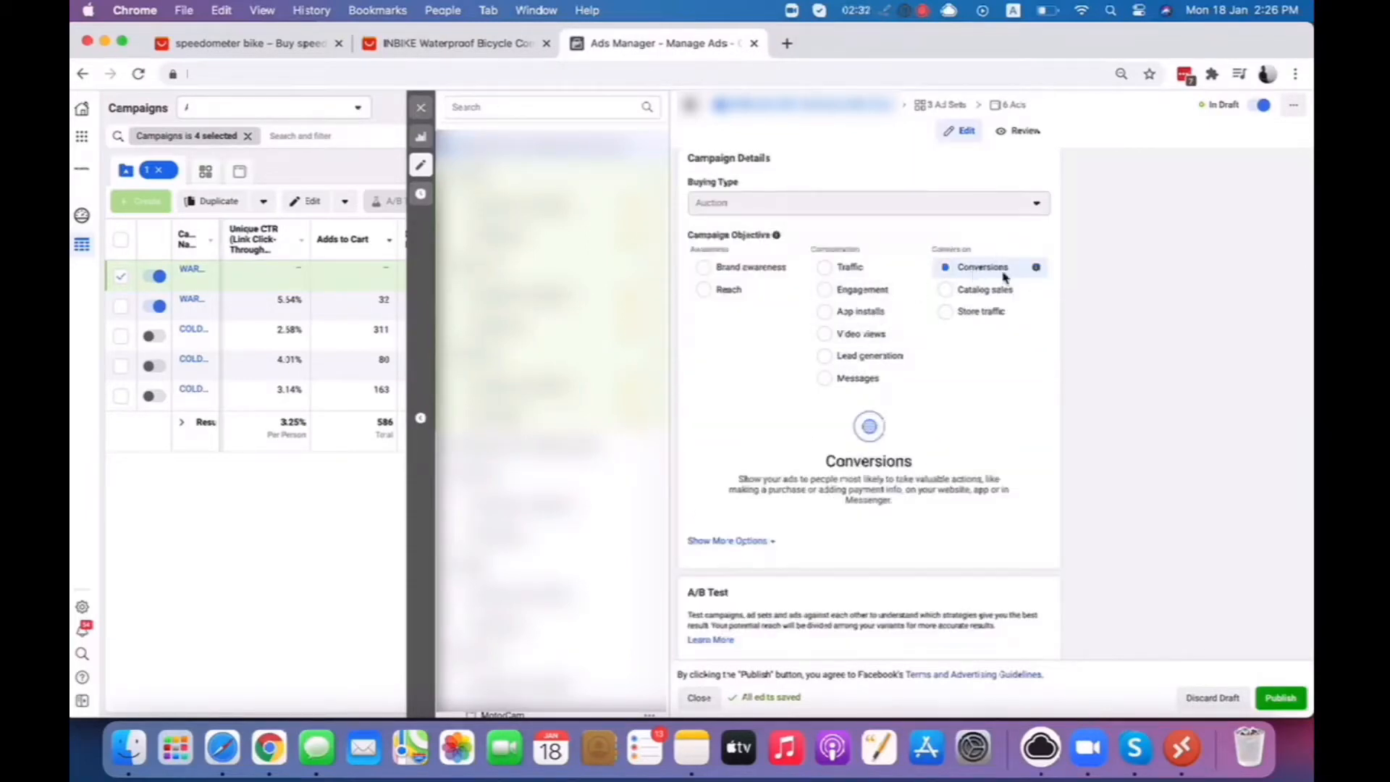
pyautogui.scroll(-5, 962, 465)
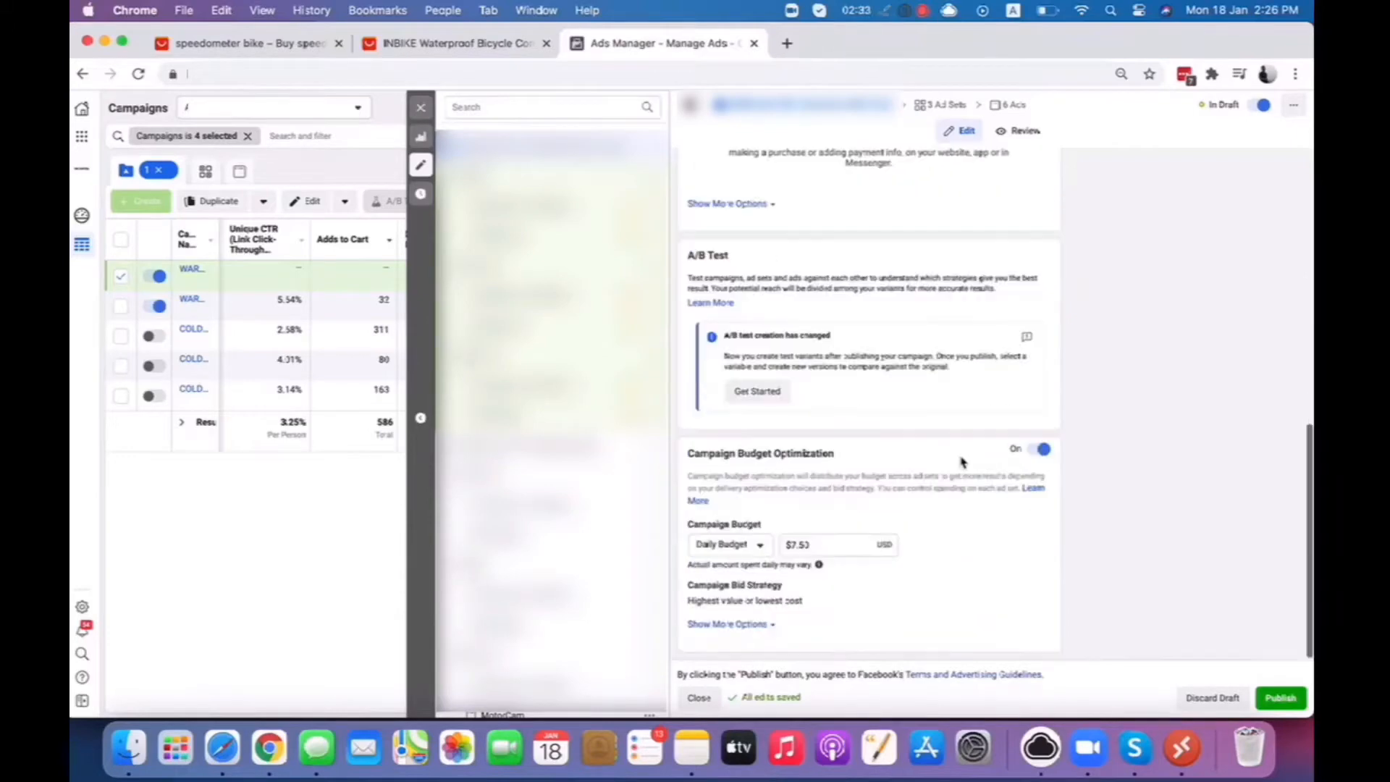
pyautogui.click(1039, 452)
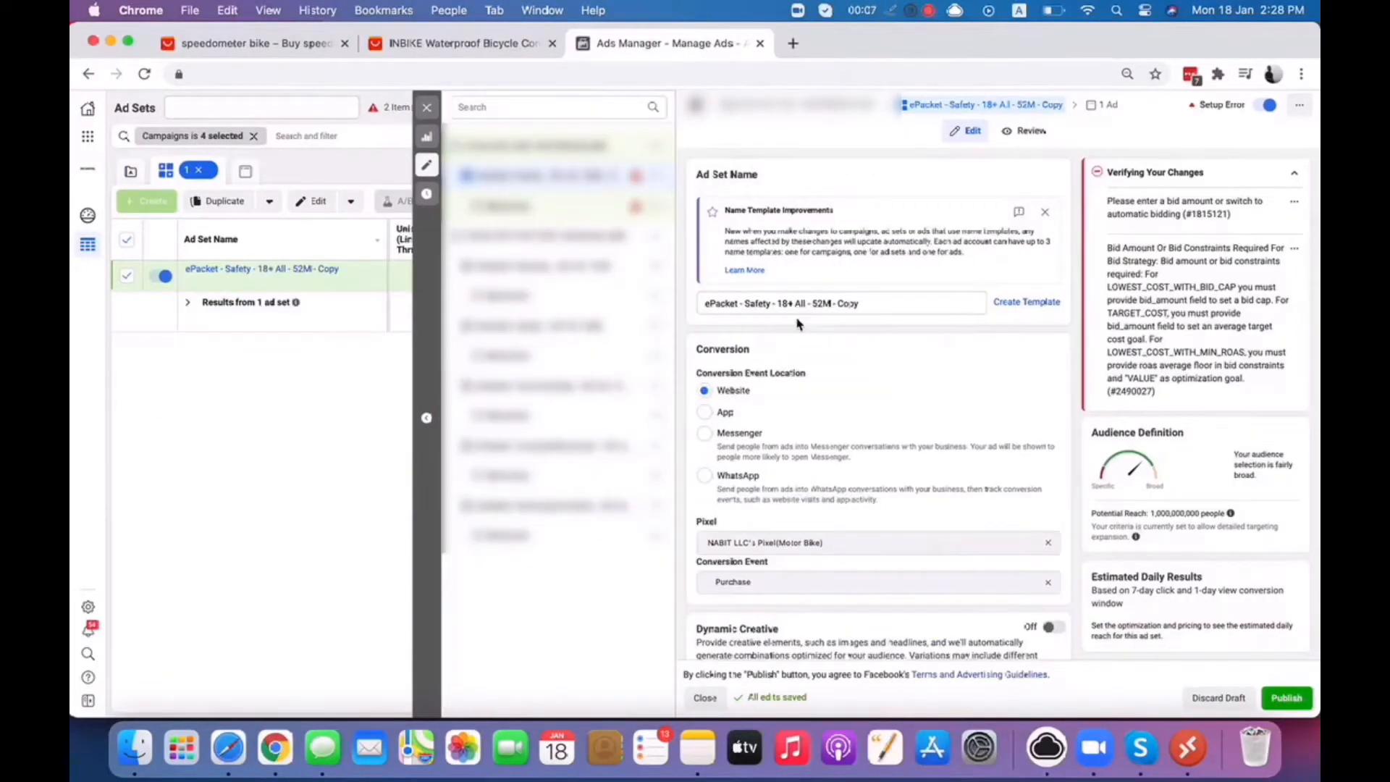
# Set the daily budget of the copied "ePacket - Safety - 18+ All - 52M" ad set to $10.00
pyautogui.scroll(-3, 798, 324)
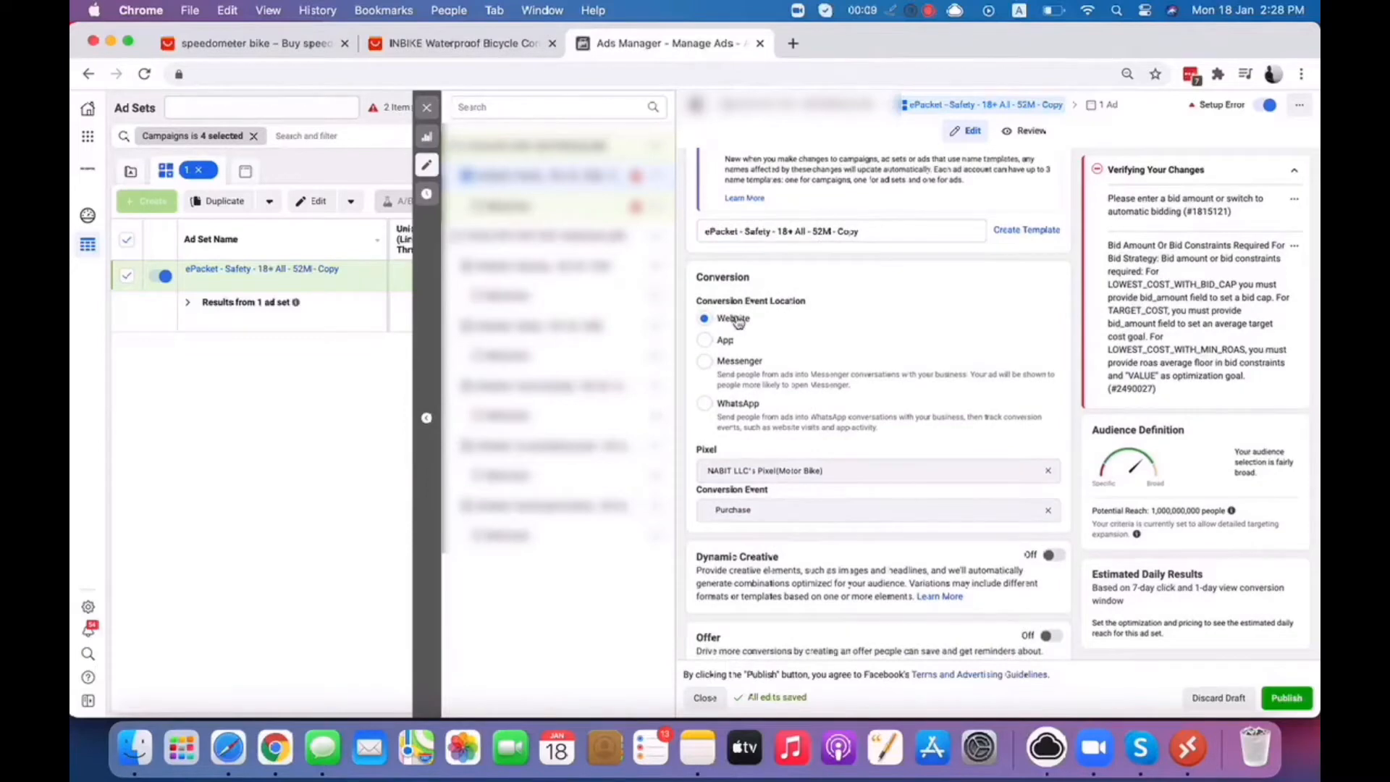
pyautogui.scroll(-3, 807, 326)
pyautogui.scroll(-3, 811, 328)
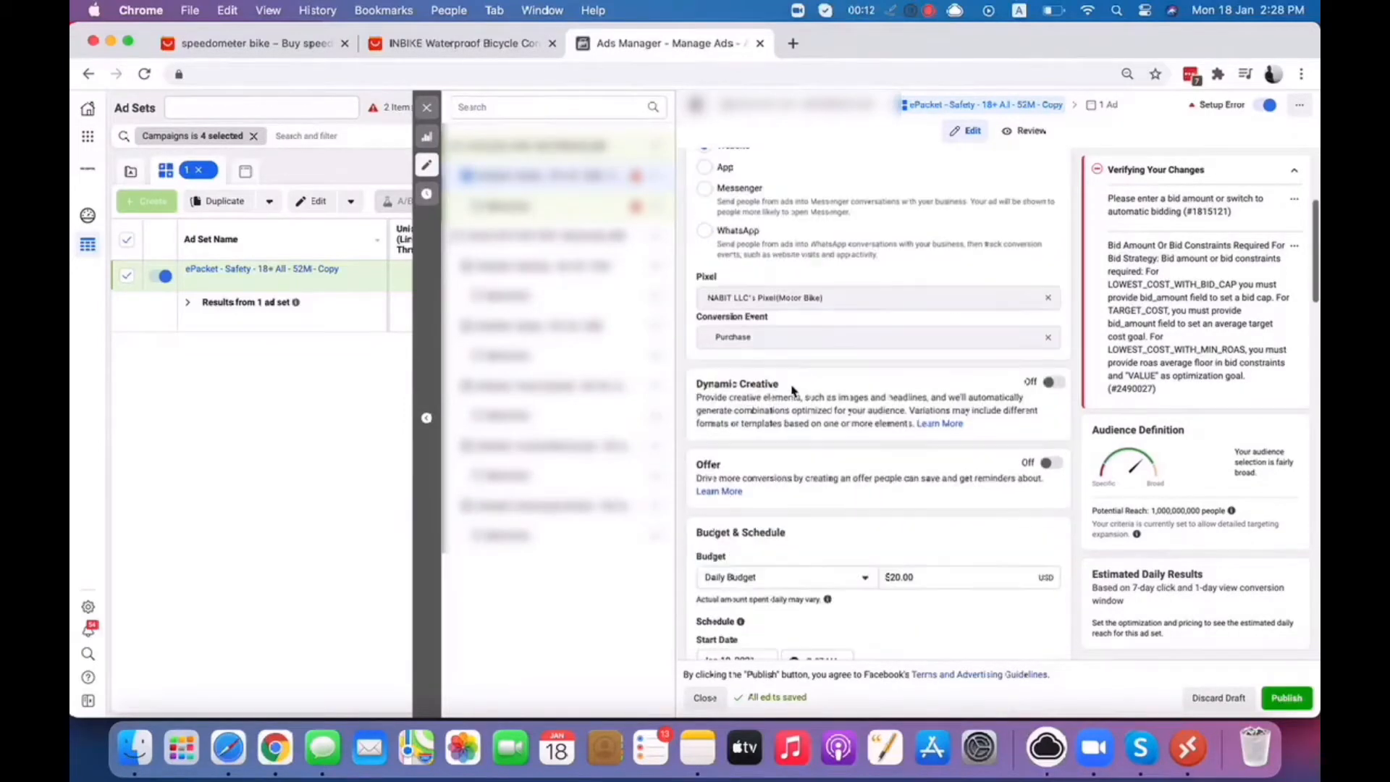
pyautogui.scroll(-9, 804, 329)
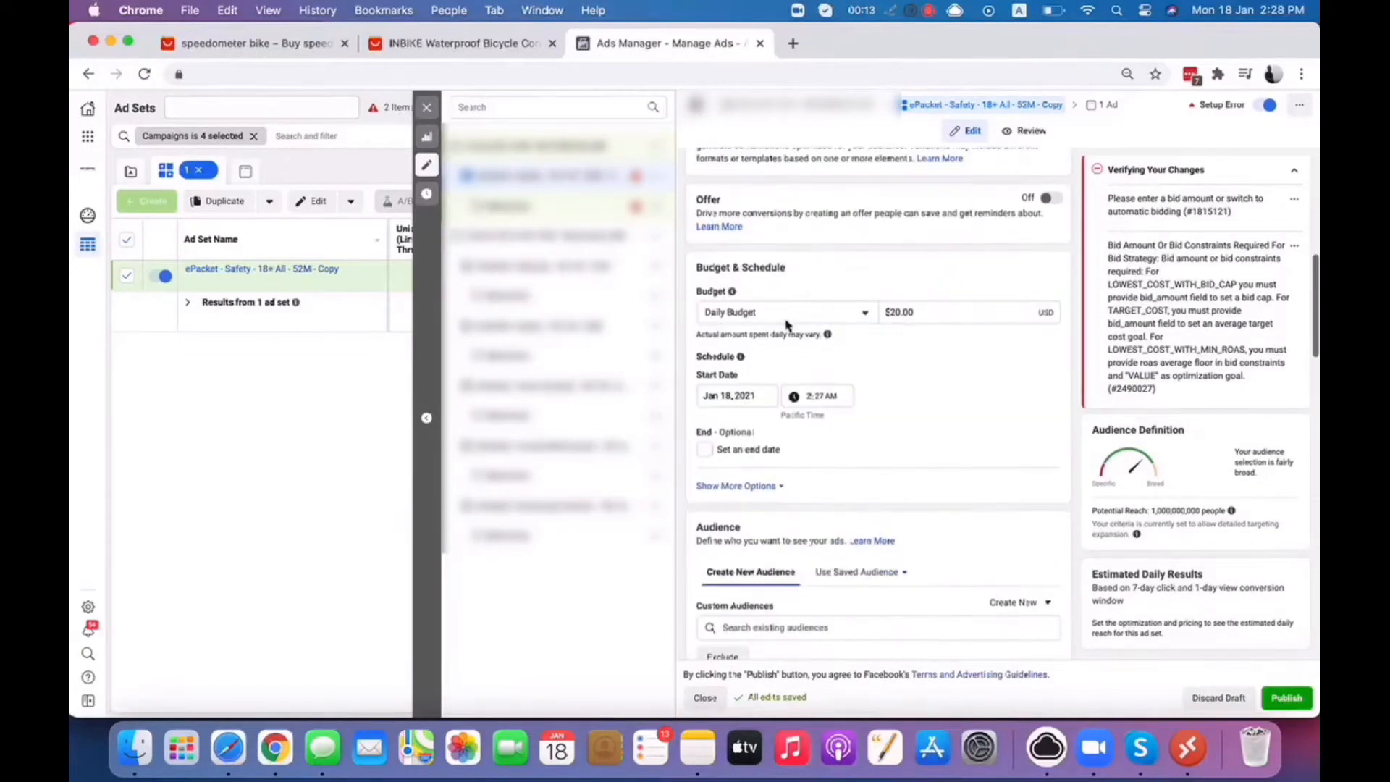
pyautogui.doubleClick(905, 313)
pyautogui.write('20')
pyautogui.press('BackSpace')
pyautogui.press('BackSpace')
pyautogui.write('10')
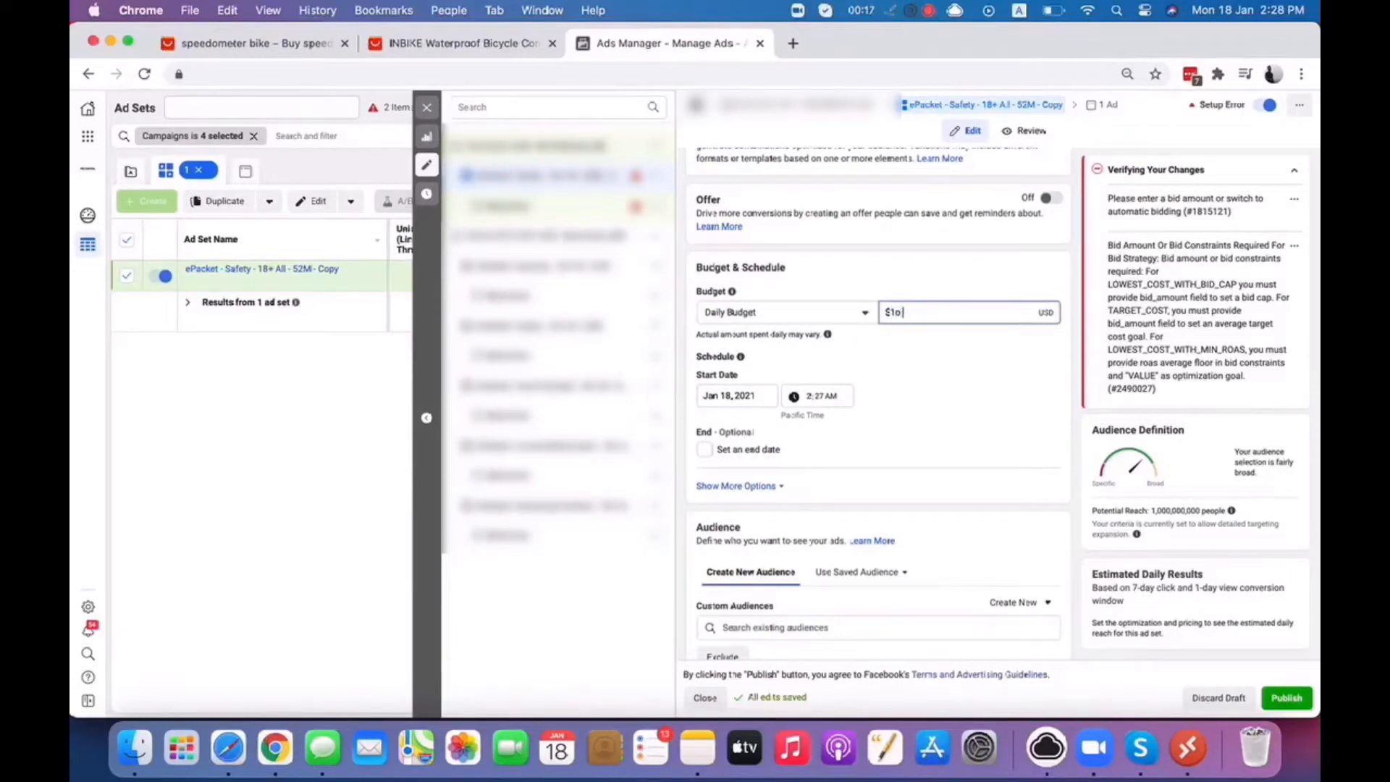
pyautogui.press('BackSpace')
pyautogui.write('0')
pyautogui.click(934, 359)
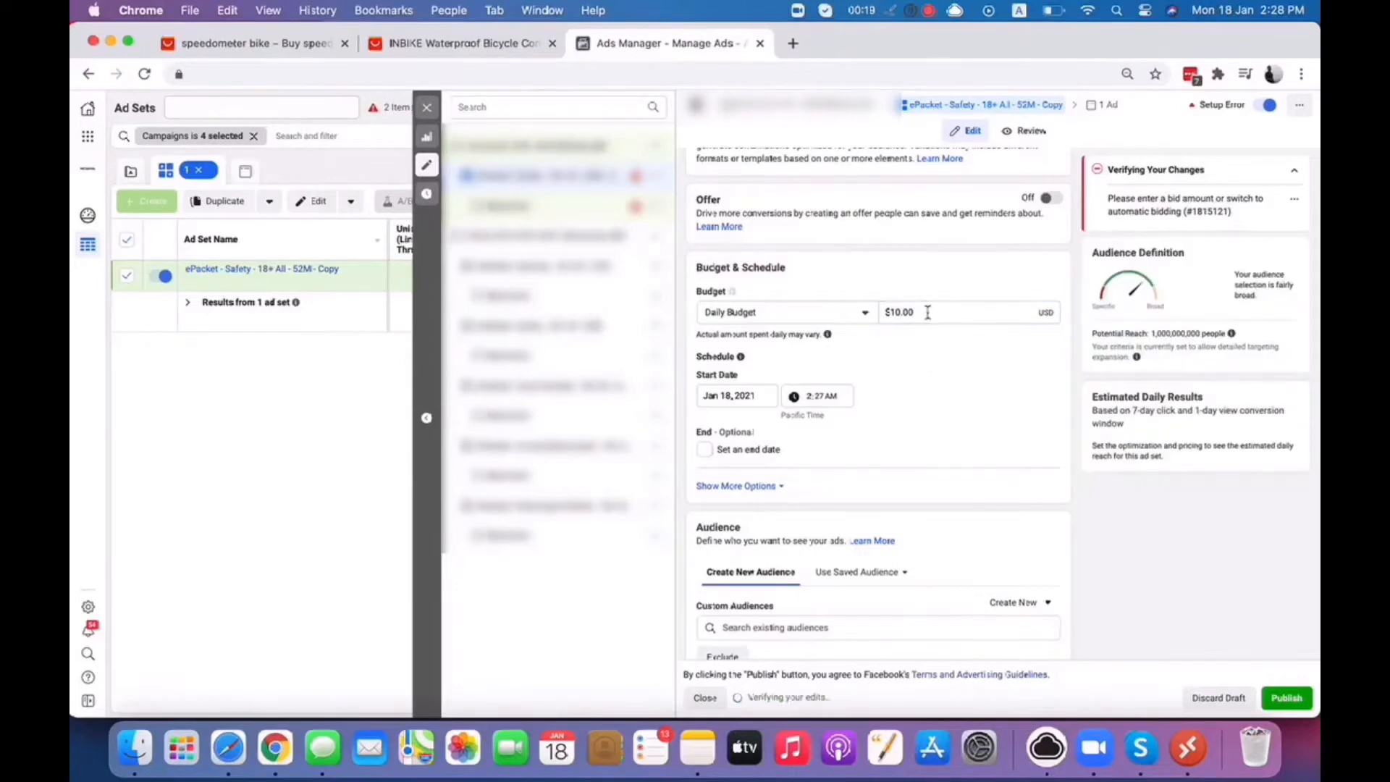
# Schedule the ad set to start on Jan 19, 2021 at 12:00 AM
pyautogui.scroll(-2, 785, 363)
pyautogui.click(719, 333)
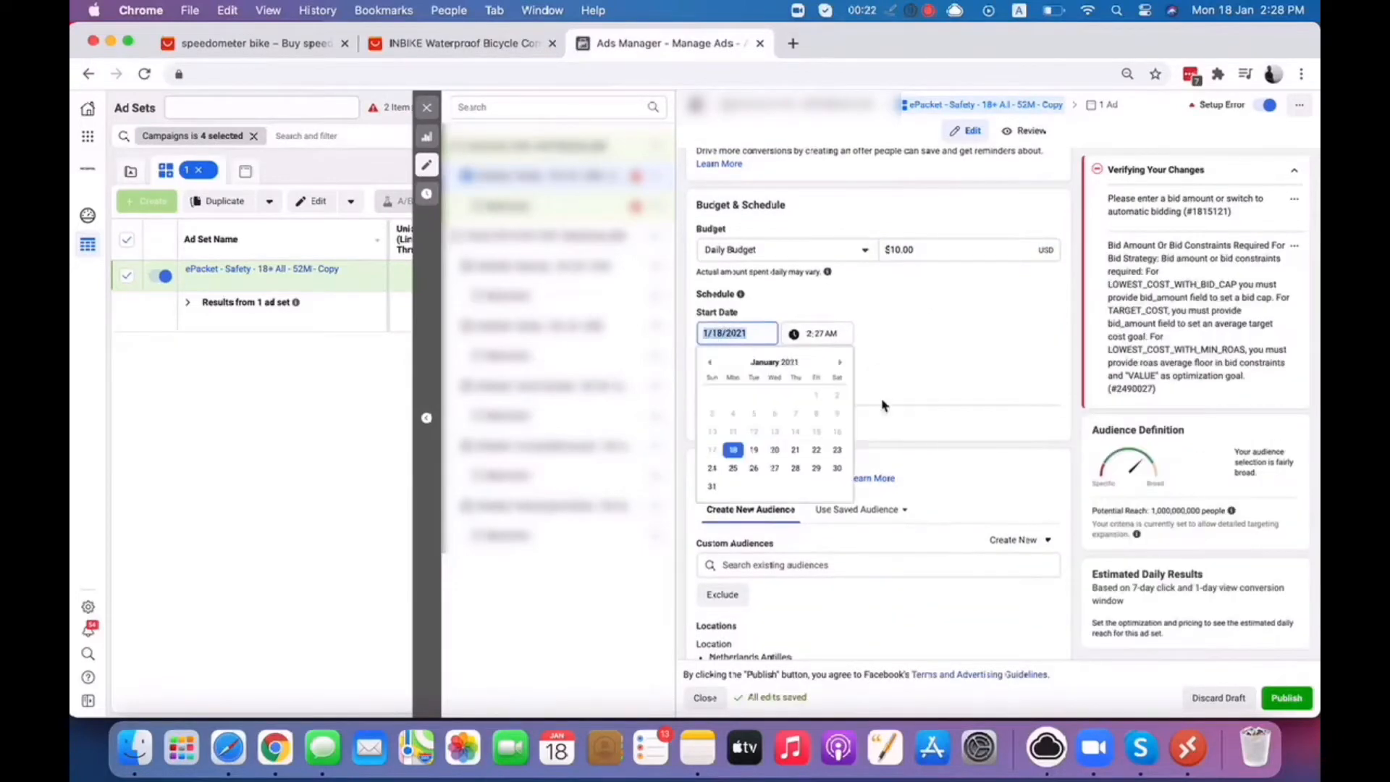
pyautogui.click(753, 451)
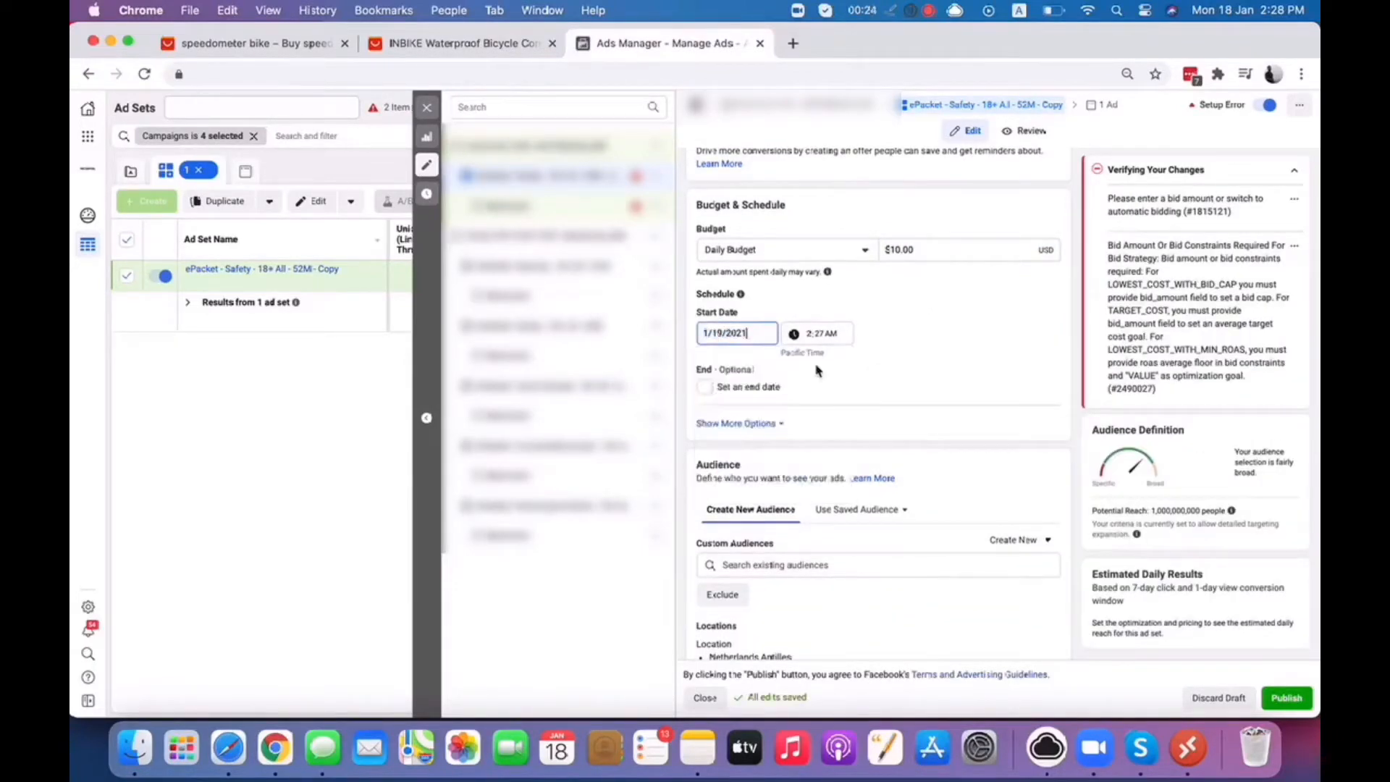
pyautogui.click(814, 335)
pyautogui.write('1200')
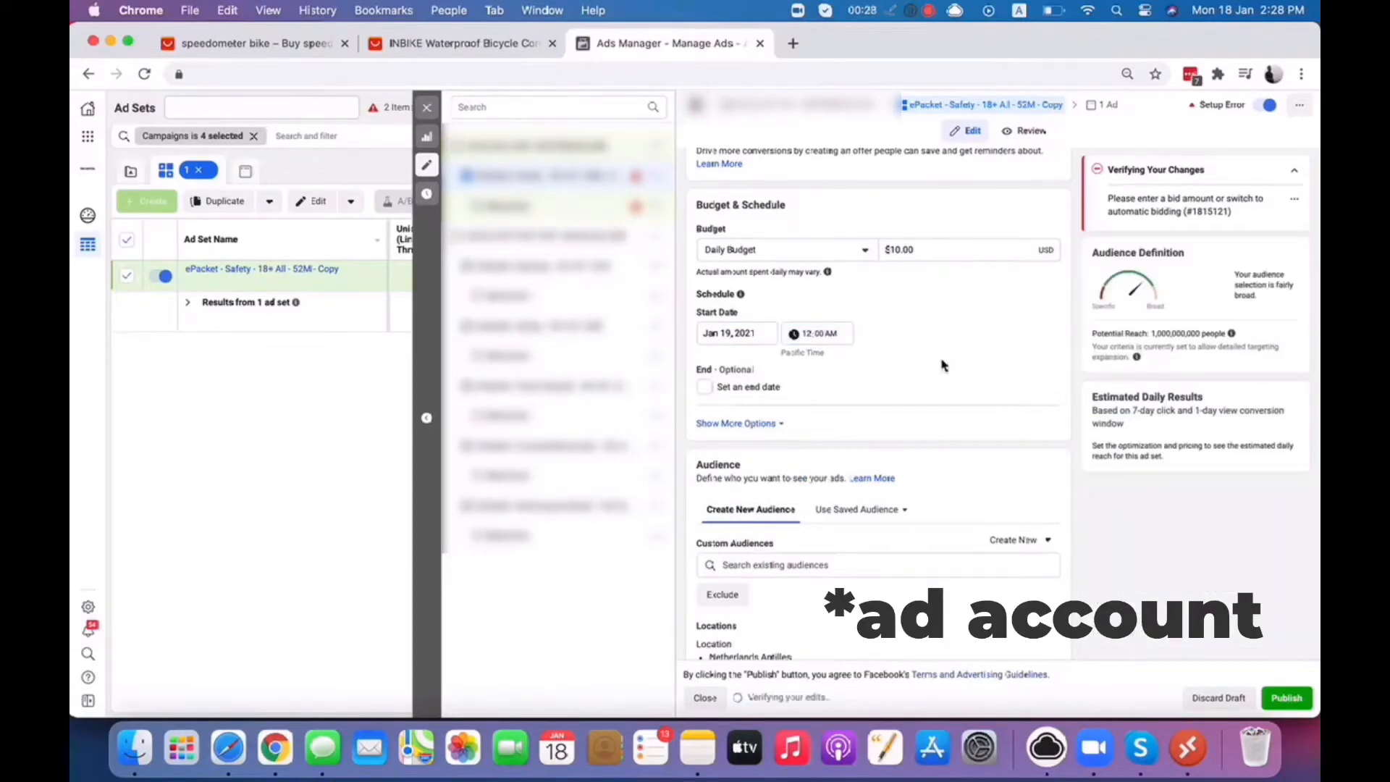
# Add the interest Speed to the ad set's included detailed targeting and collapse the Verifying Your Changes notice
pyautogui.scroll(-3, 955, 360)
pyautogui.scroll(-5, 869, 315)
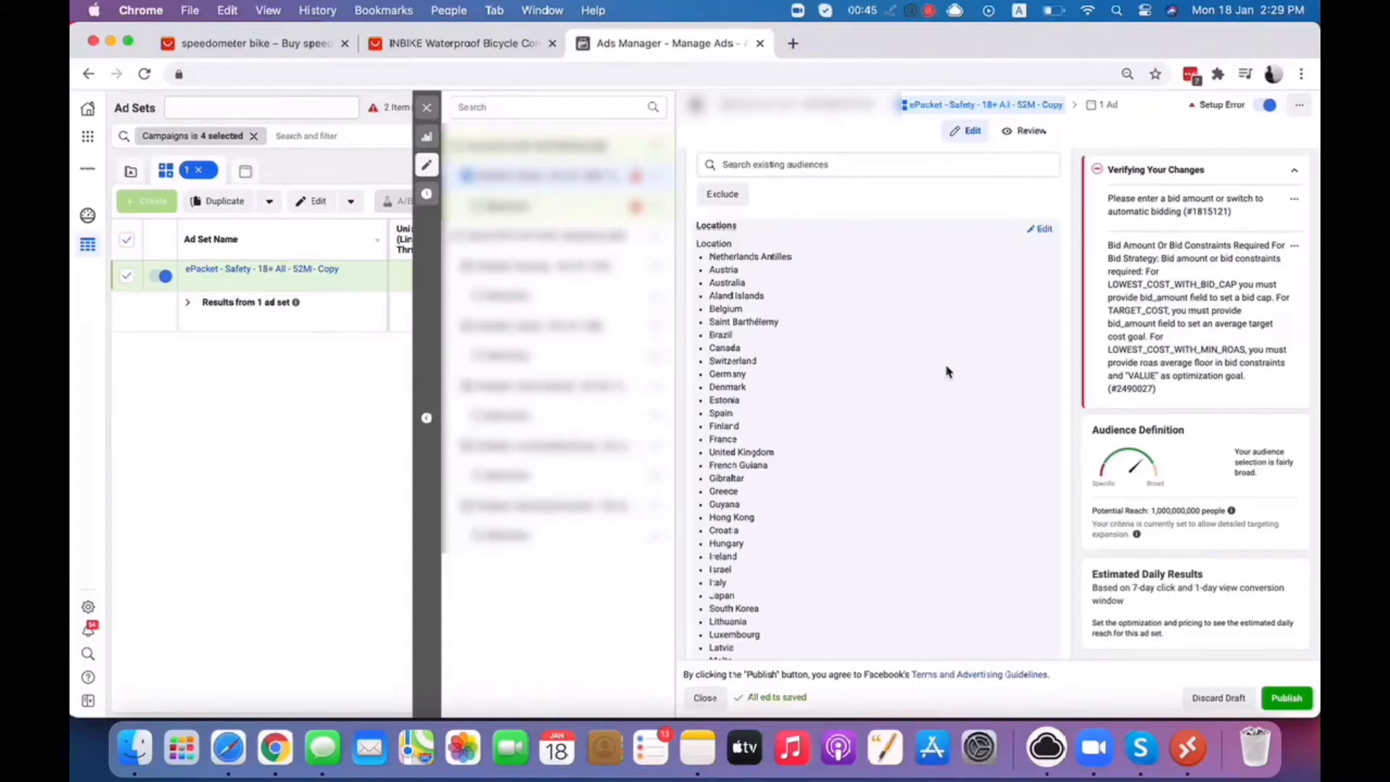
pyautogui.scroll(-10, 946, 371)
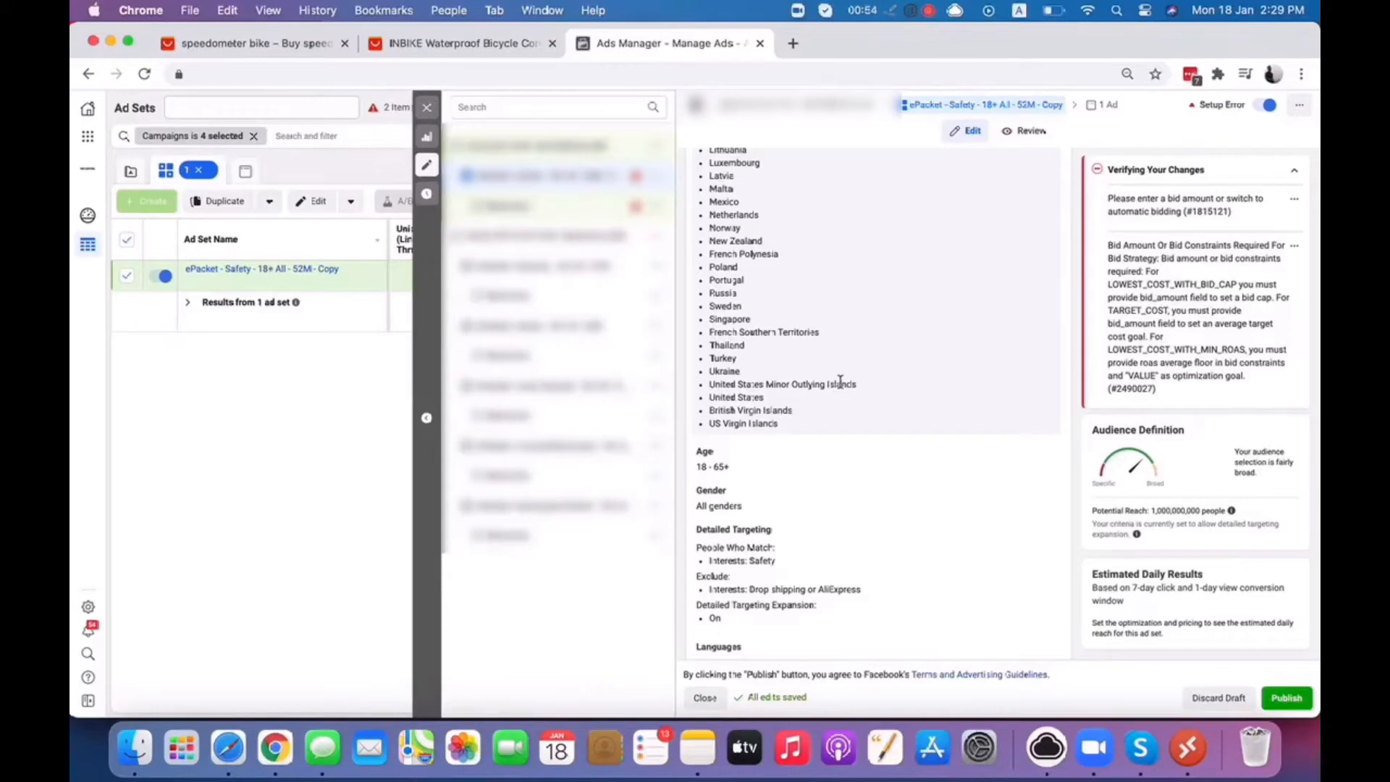
pyautogui.scroll(-3, 850, 381)
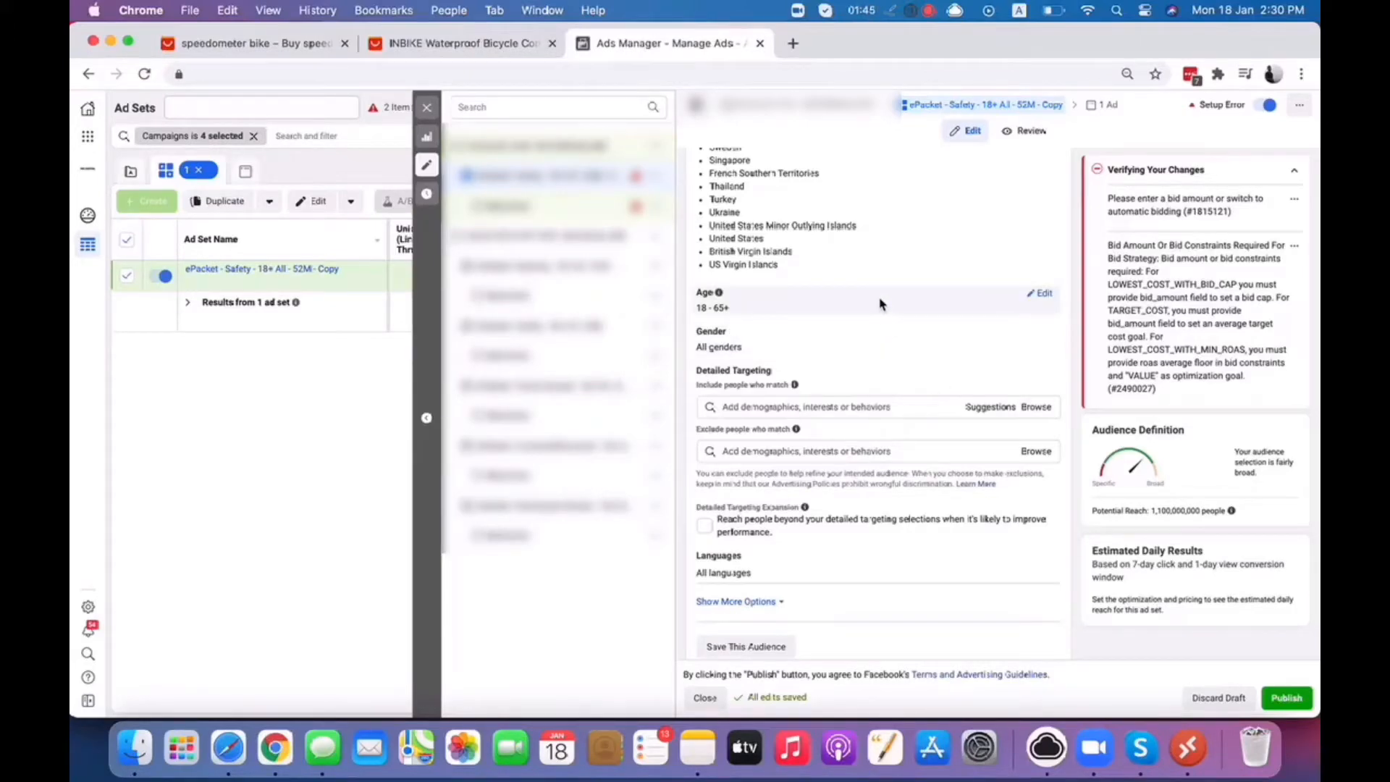
pyautogui.scroll(-3, 884, 366)
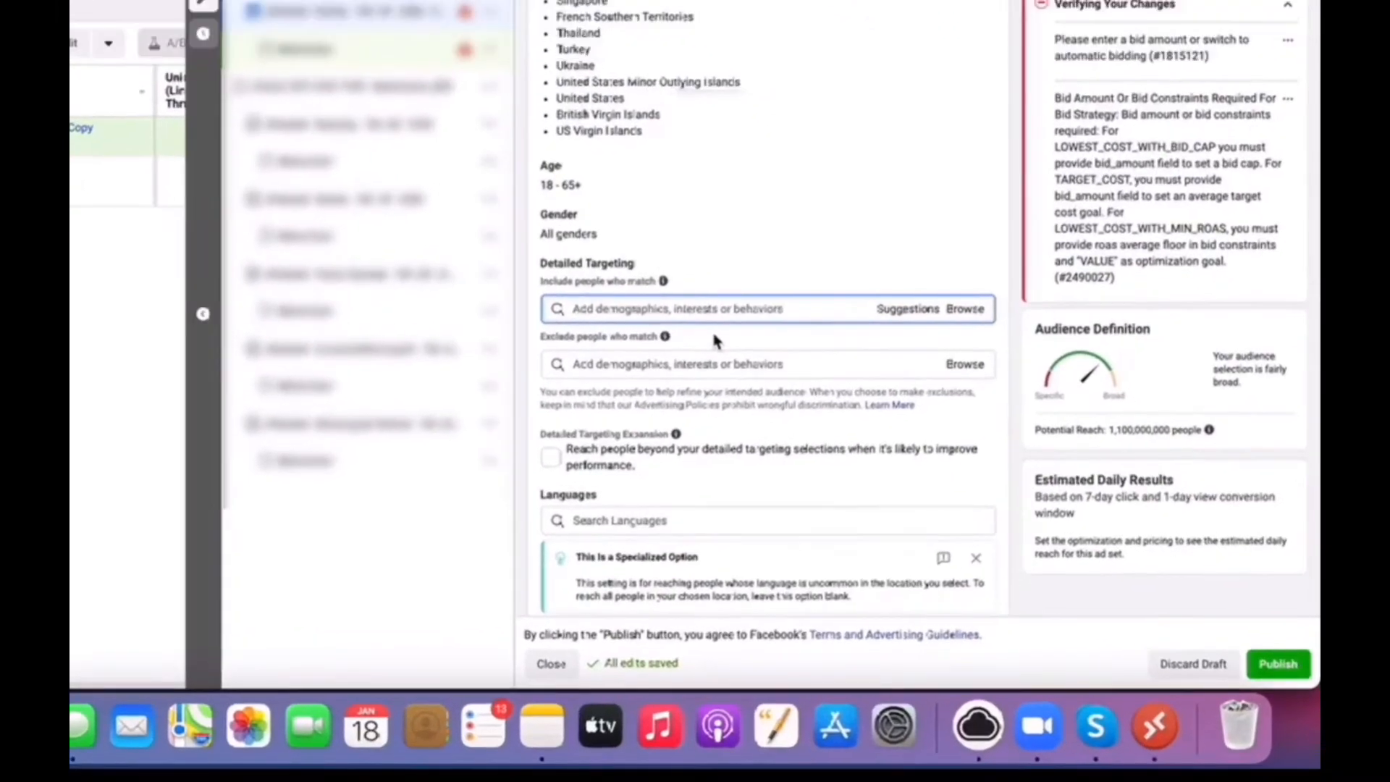
pyautogui.write('speed')
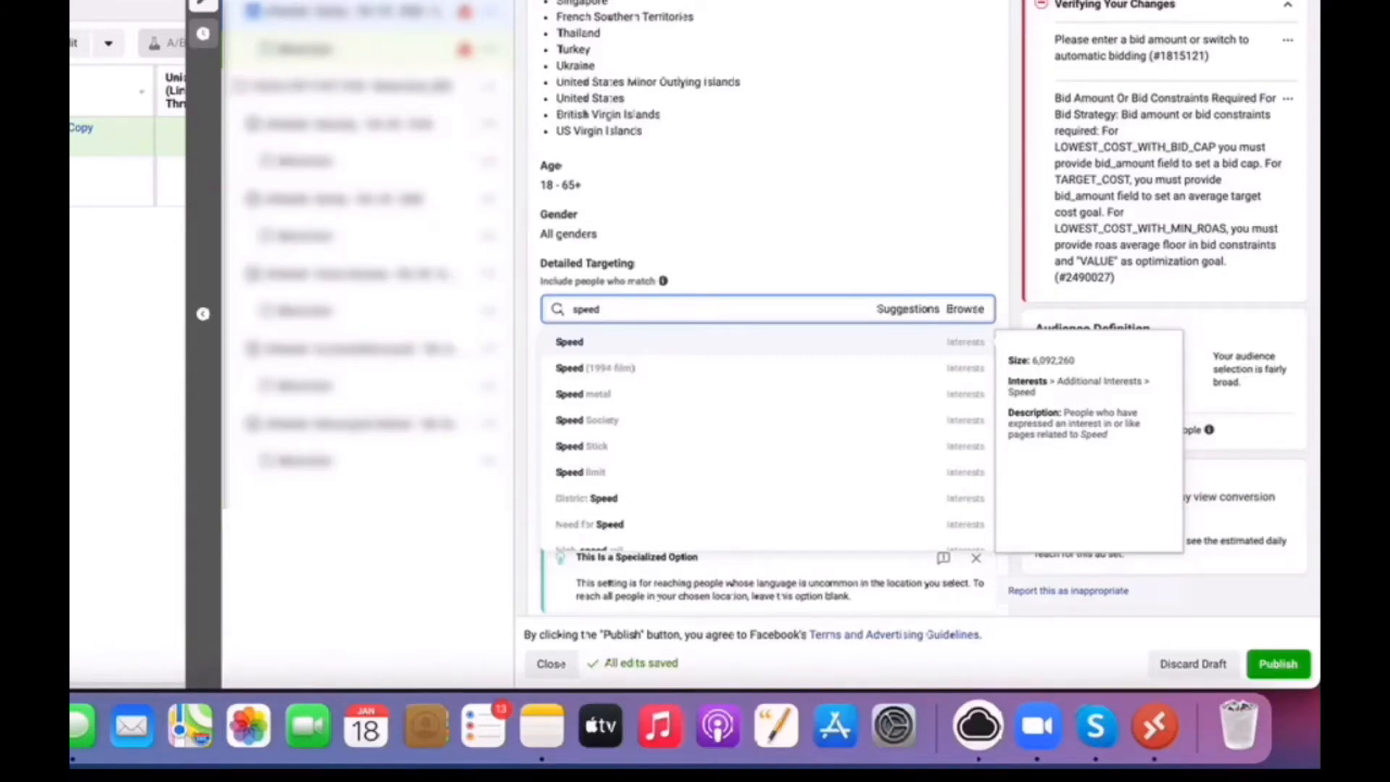
pyautogui.click(717, 346)
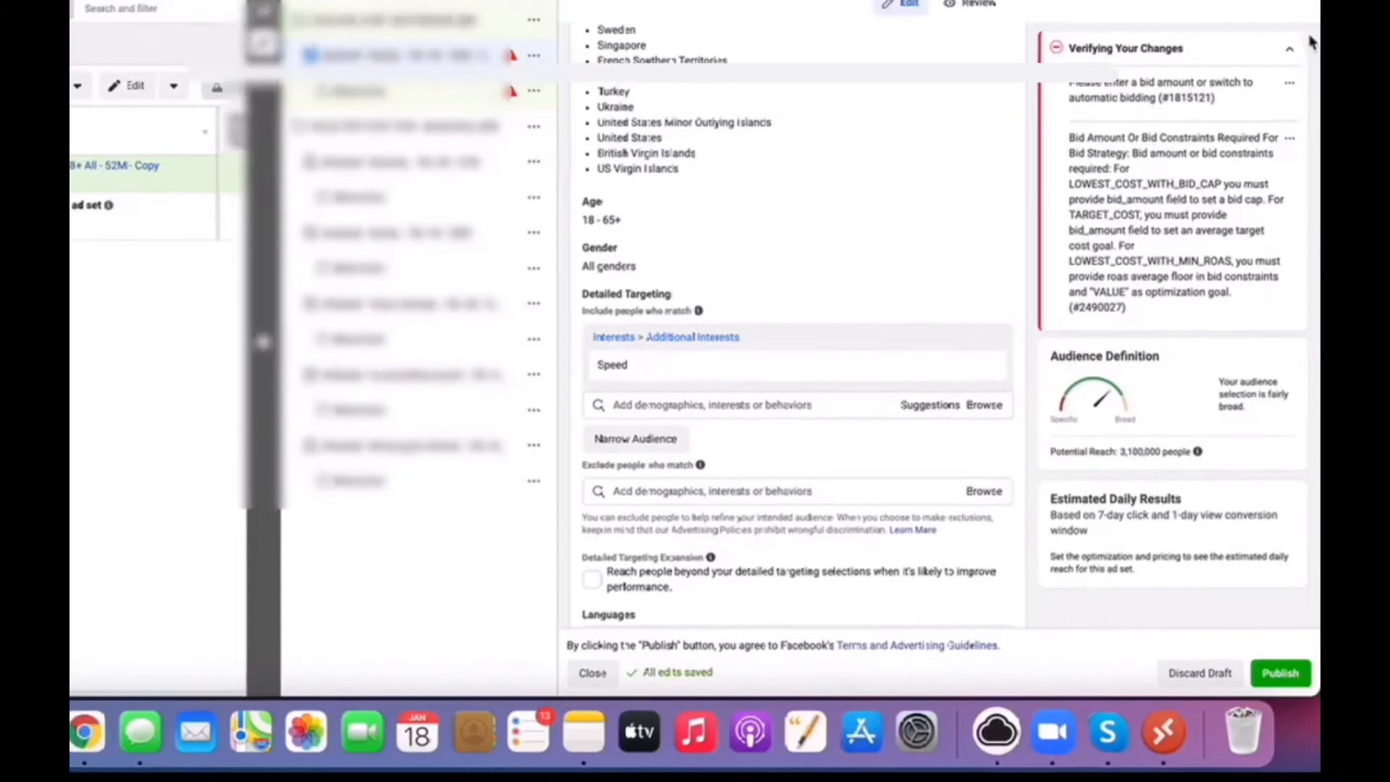
pyautogui.click(1290, 5)
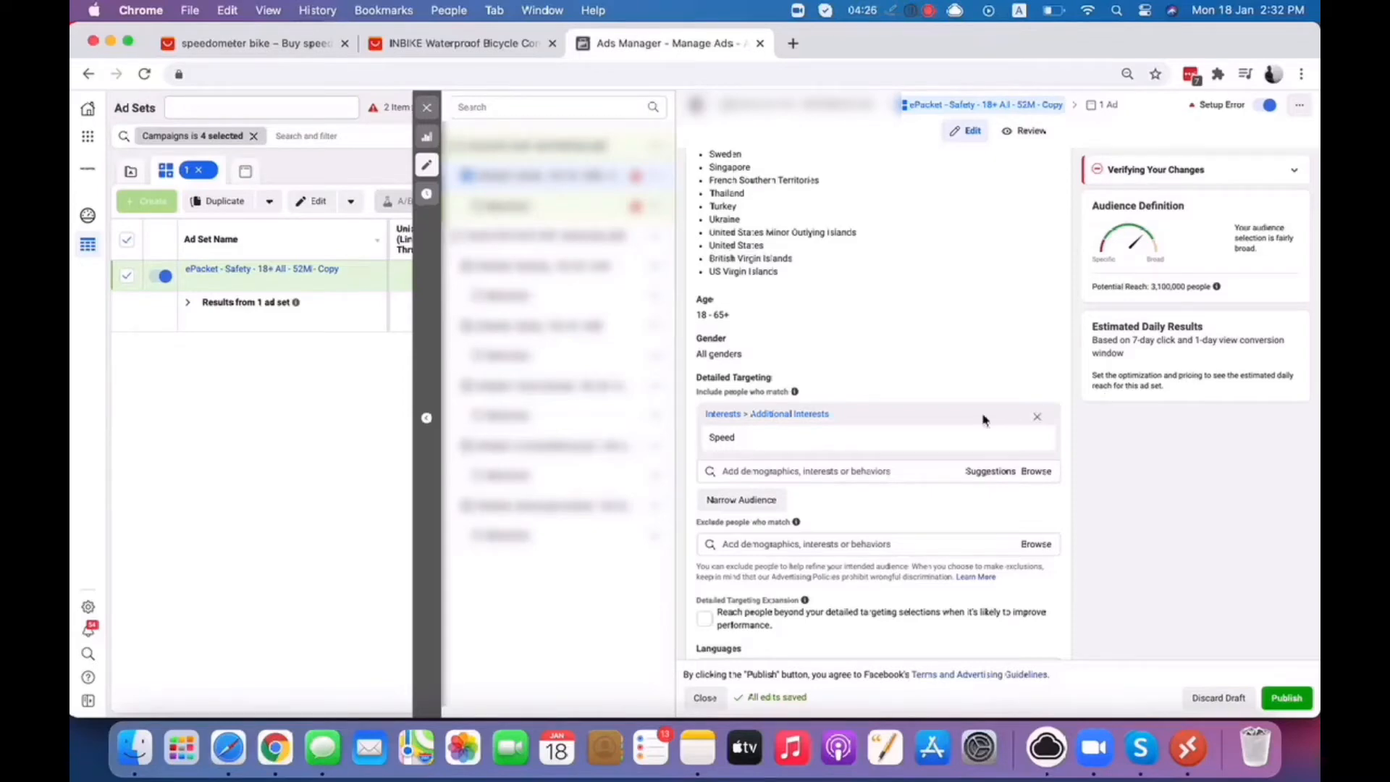
pyautogui.moveTo(749, 438)
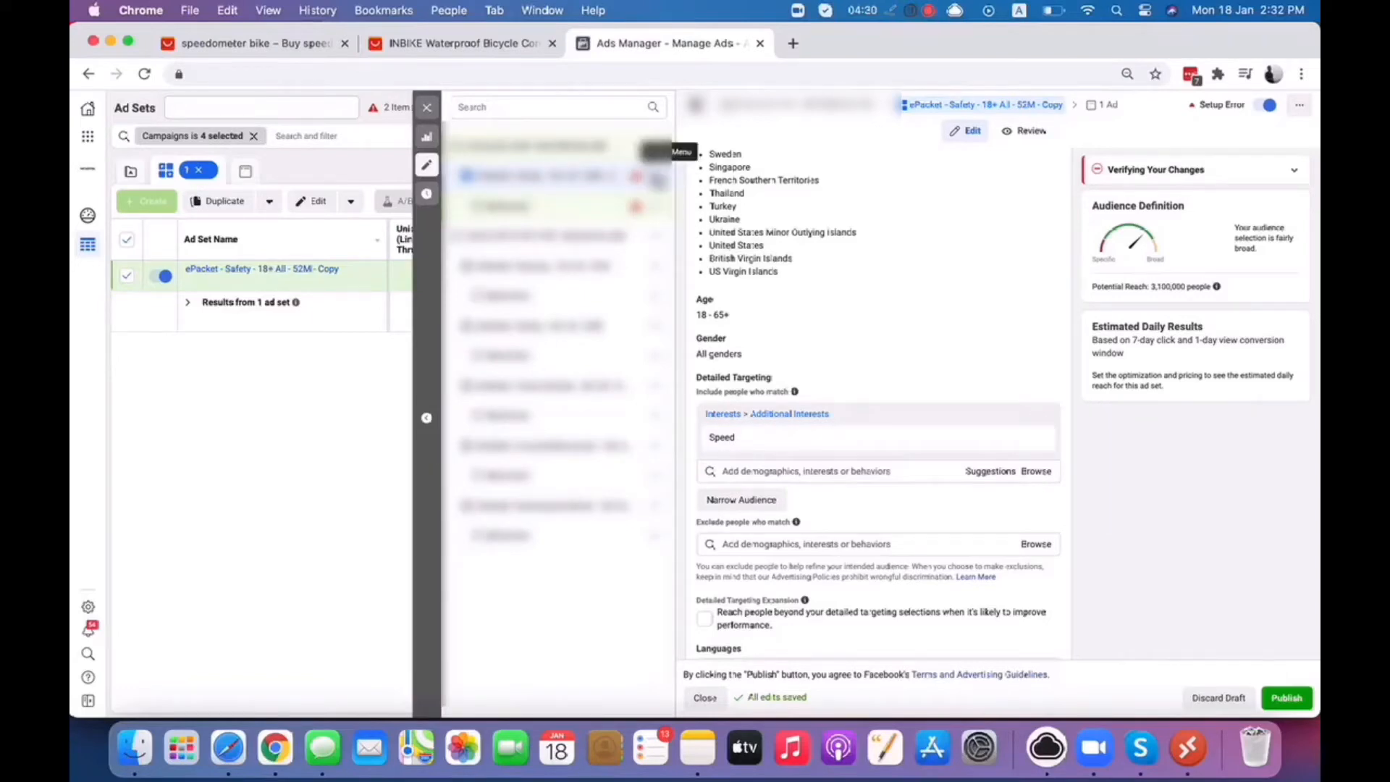
# Duplicate the ad set targeting the Speed interest and open the copy's detailed targeting for editing
pyautogui.click(656, 176)
pyautogui.click(708, 200)
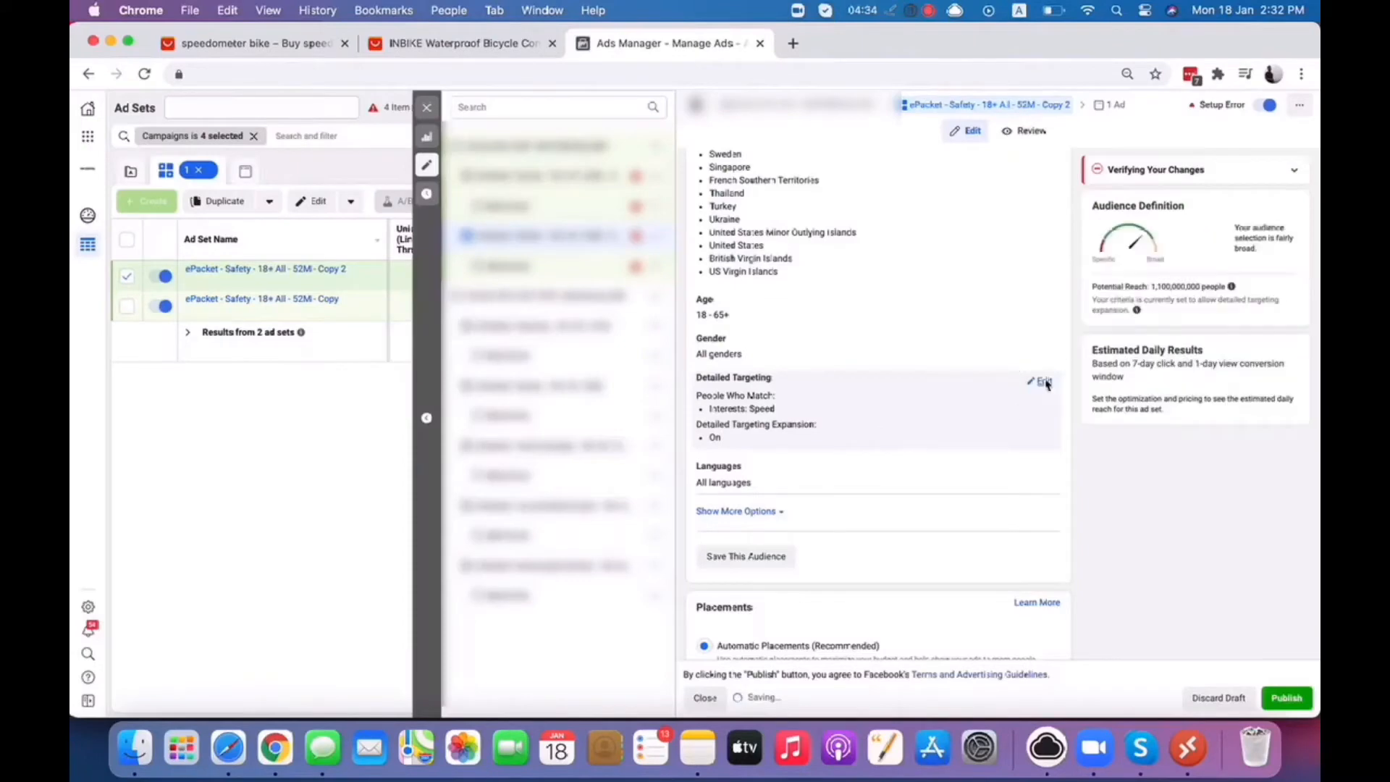
pyautogui.click(1041, 381)
# Review the suggested interests for the duplicated ad set and turn off its Detailed Targeting Expansion
pyautogui.click(986, 472)
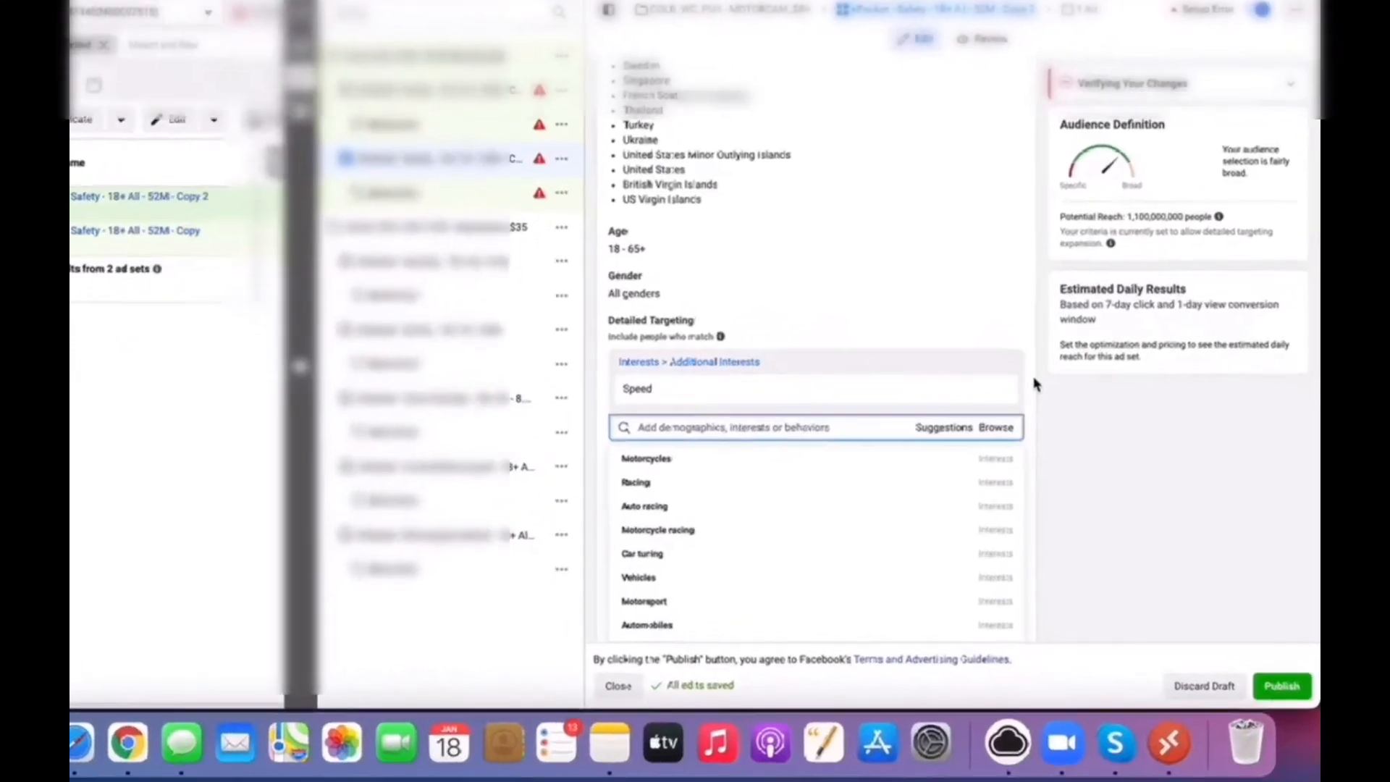
pyautogui.moveTo(954, 511)
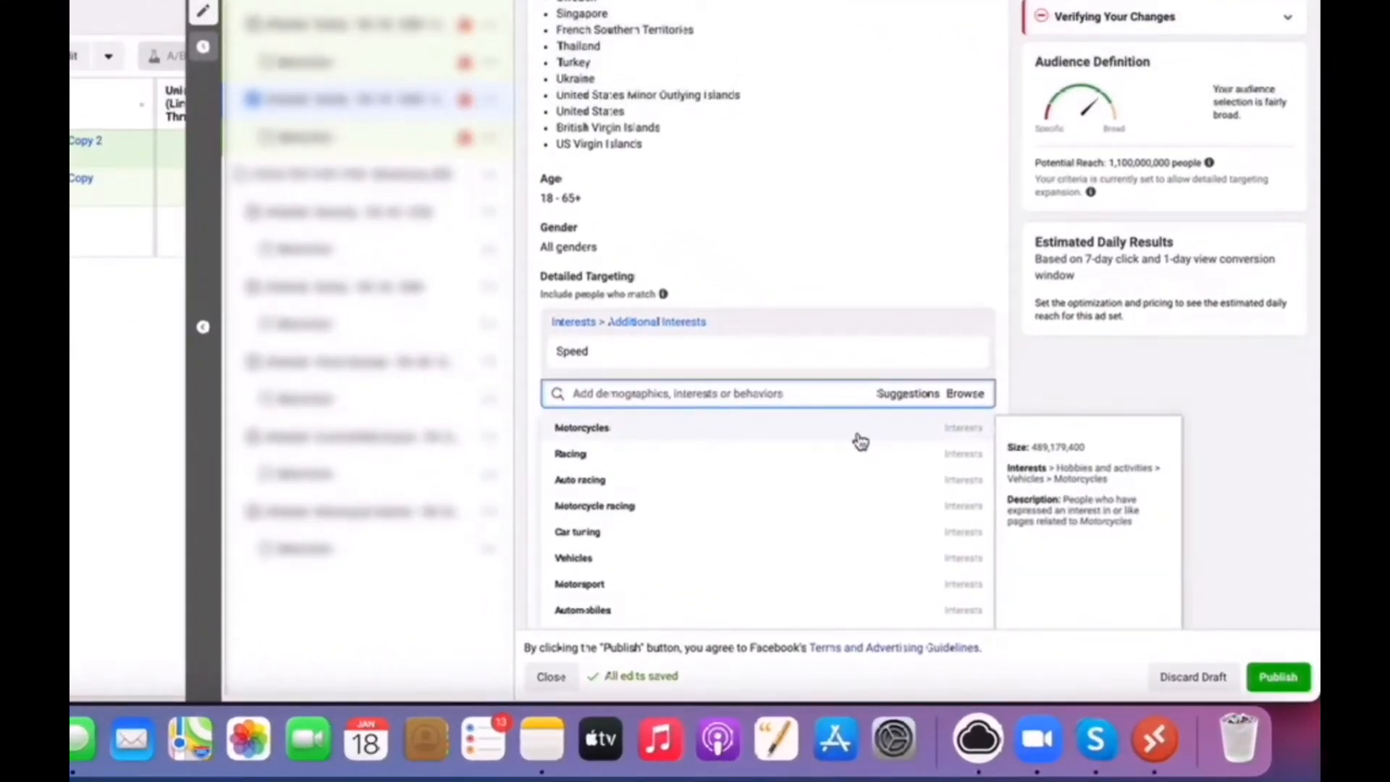
pyautogui.scroll(-3, 826, 455)
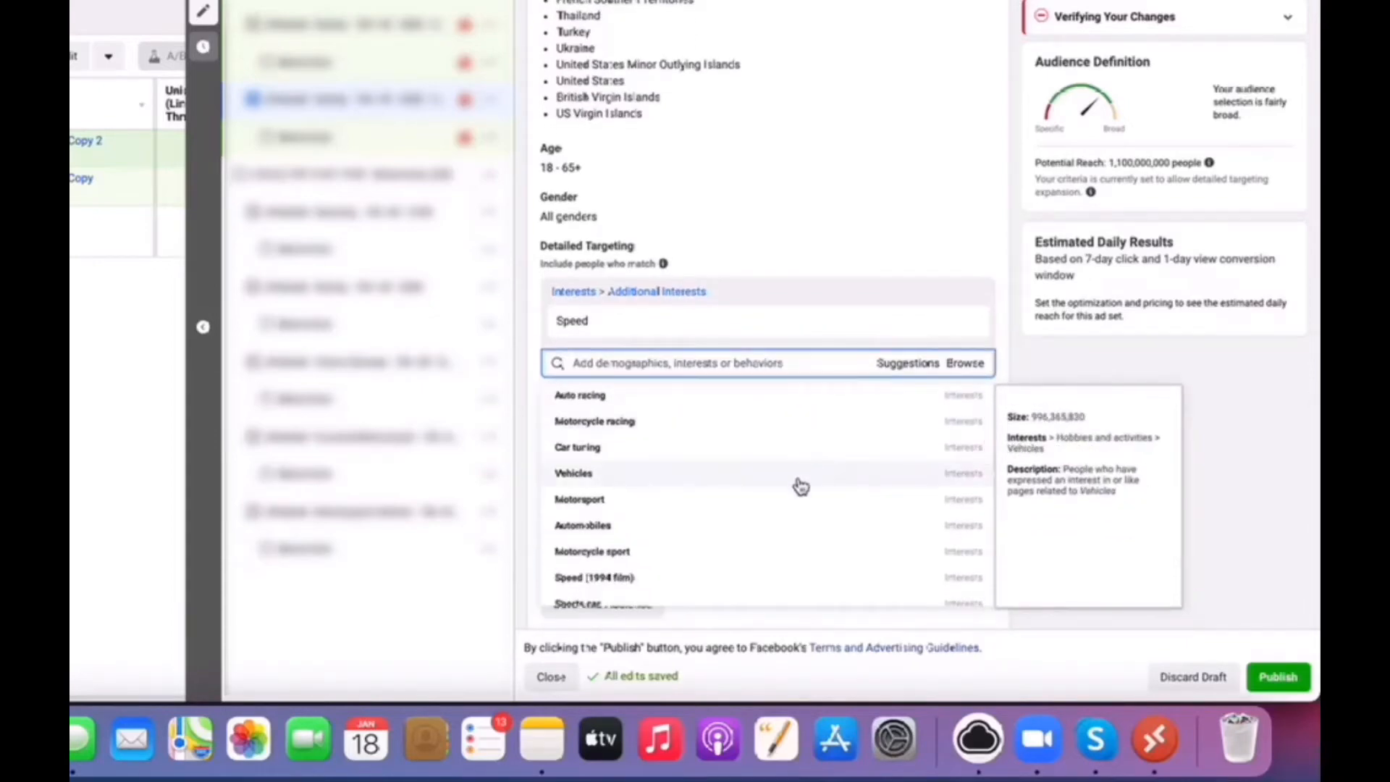
pyautogui.scroll(-5, 800, 486)
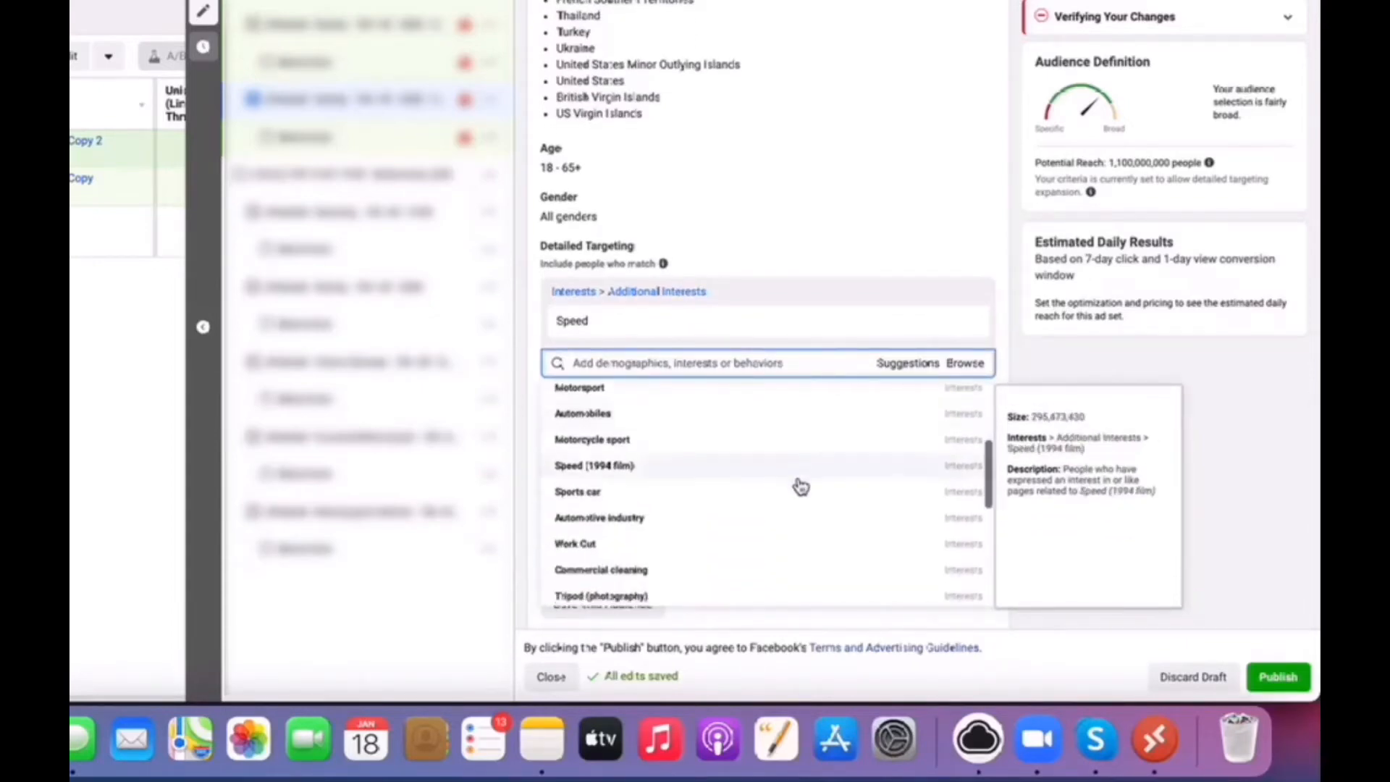
pyautogui.scroll(-6, 801, 486)
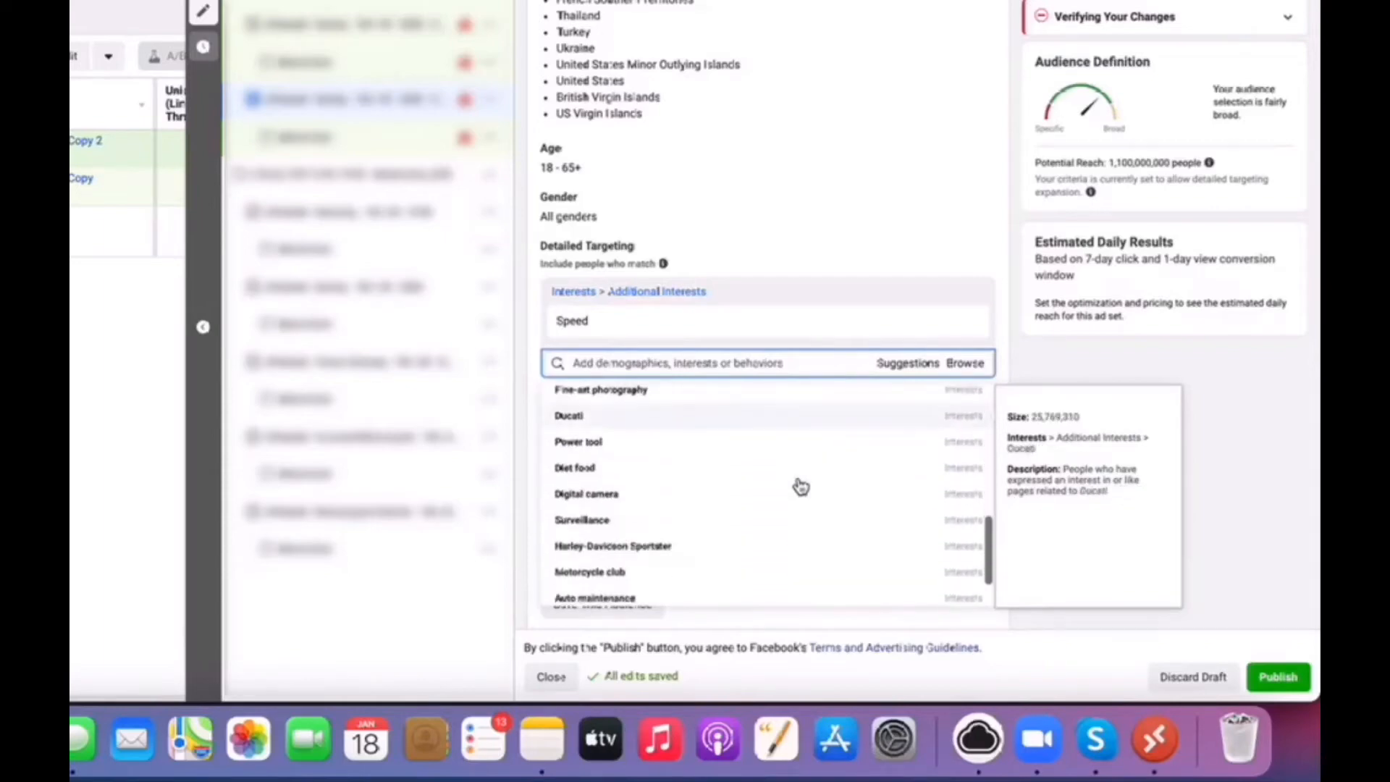
pyautogui.scroll(12, 800, 486)
pyautogui.click(713, 360)
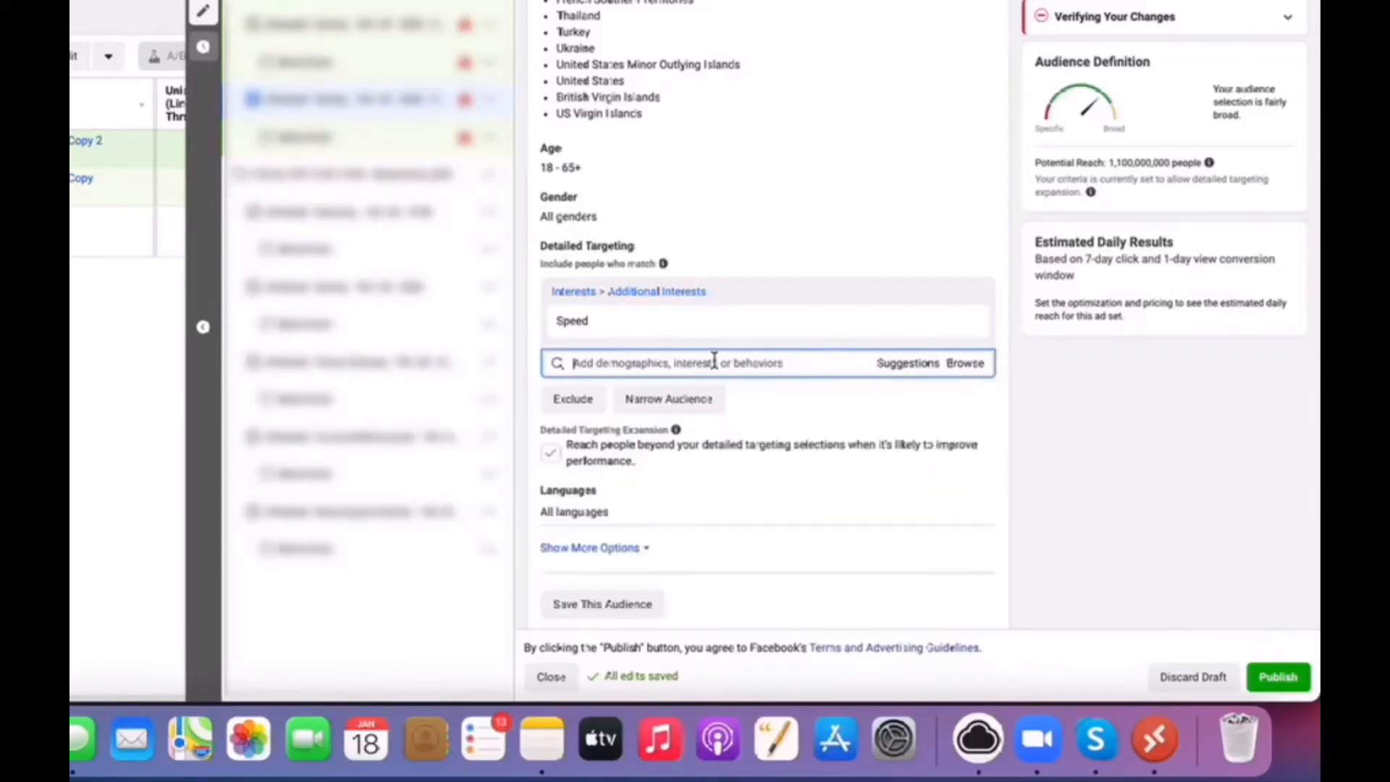
pyautogui.click(549, 463)
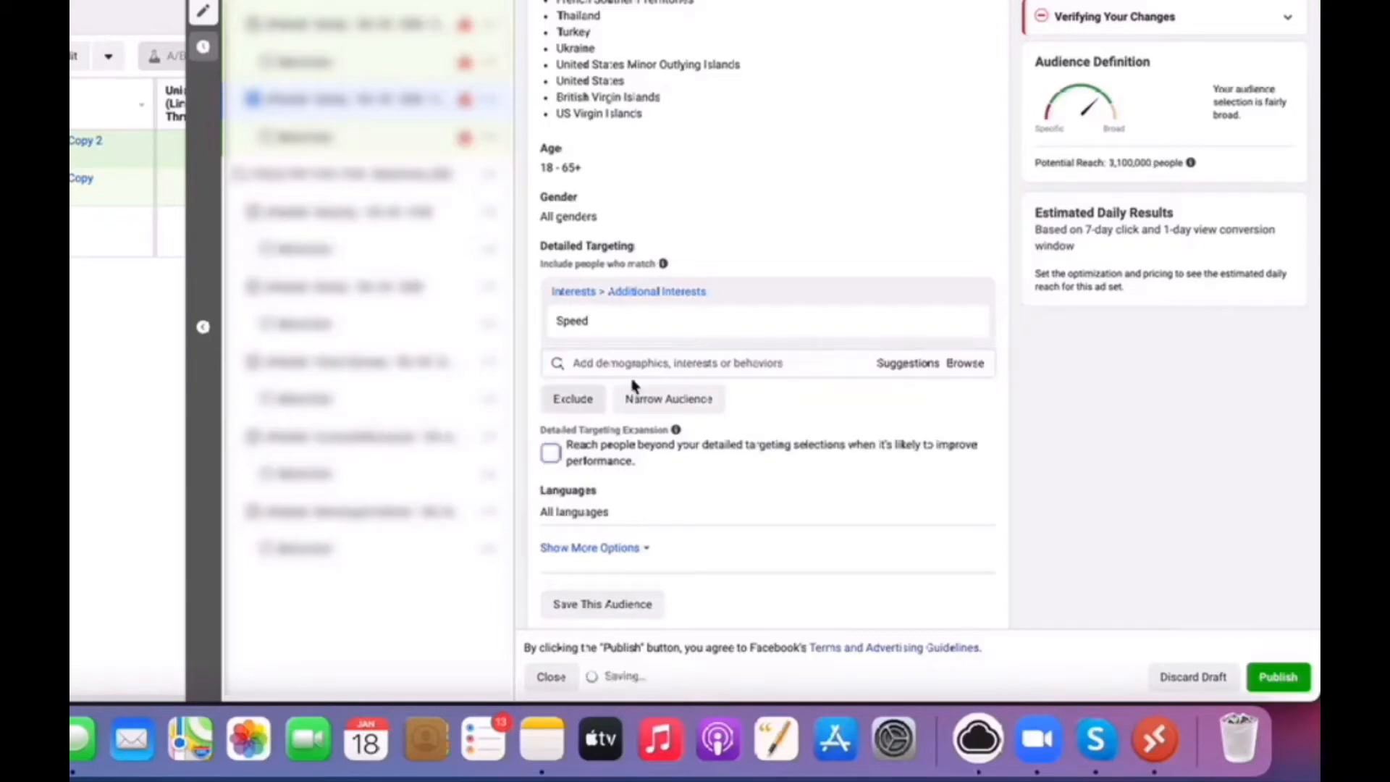
# Replace the Speed interest with bike in the duplicated ad set's included detailed targeting
pyautogui.click(635, 361)
pyautogui.write('bike')
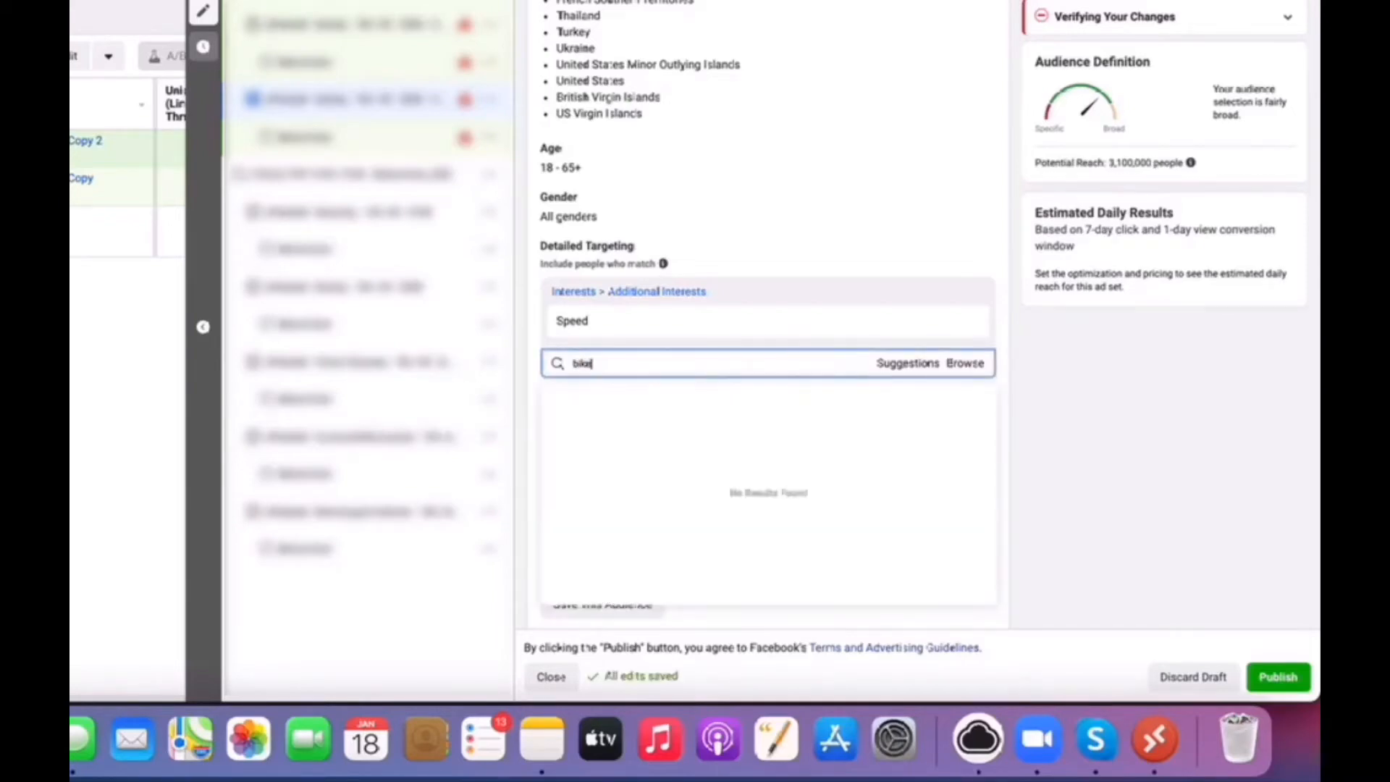
pyautogui.click(816, 396)
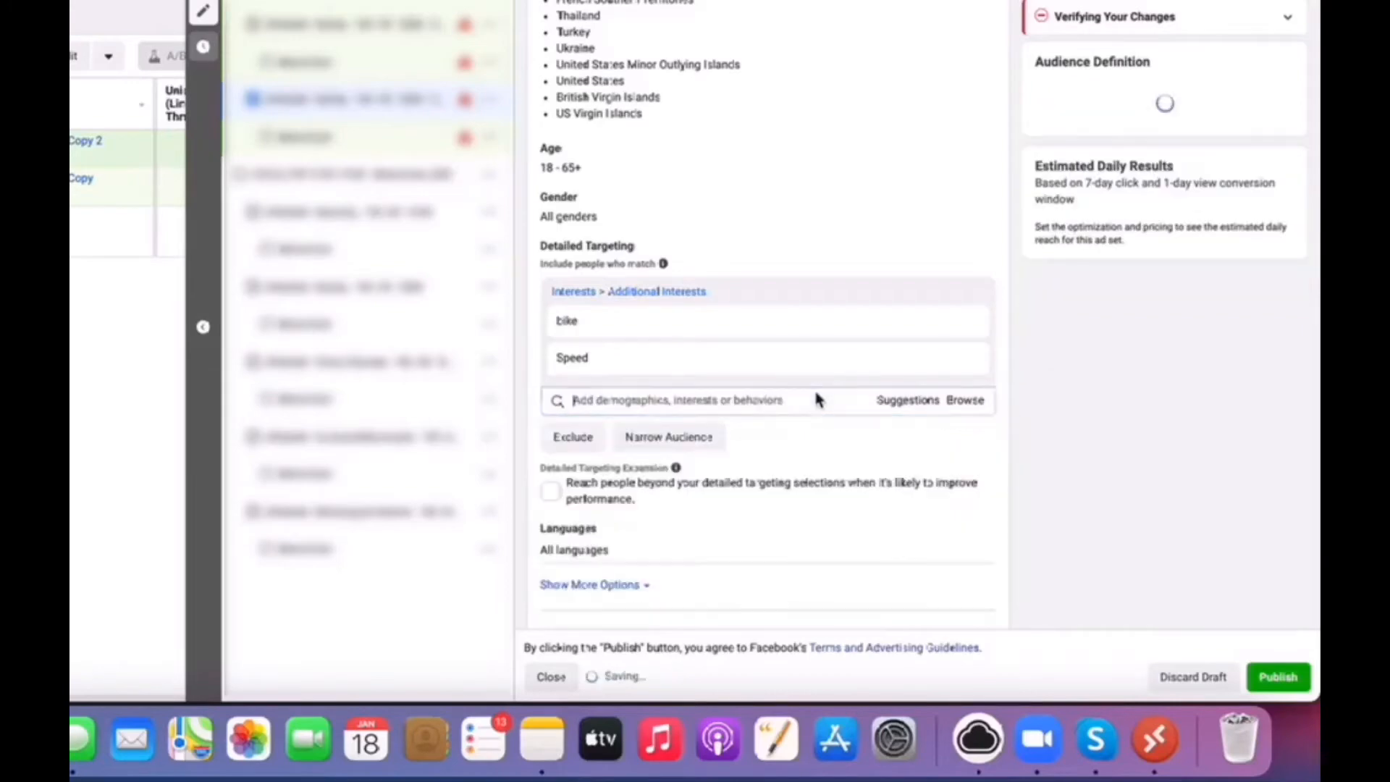
pyautogui.click(965, 357)
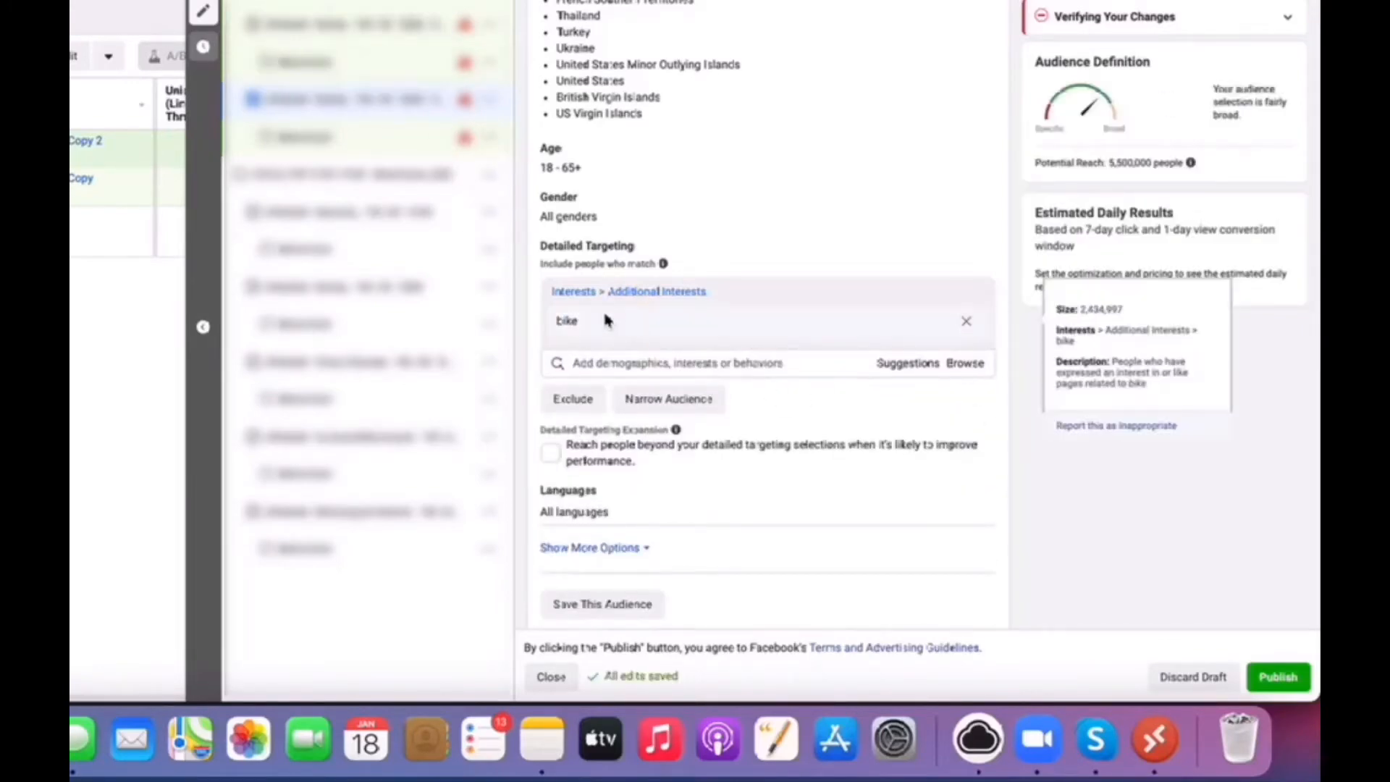
# Rename the ad set targeting the bike interest as bike
pyautogui.scroll(15, 601, 311)
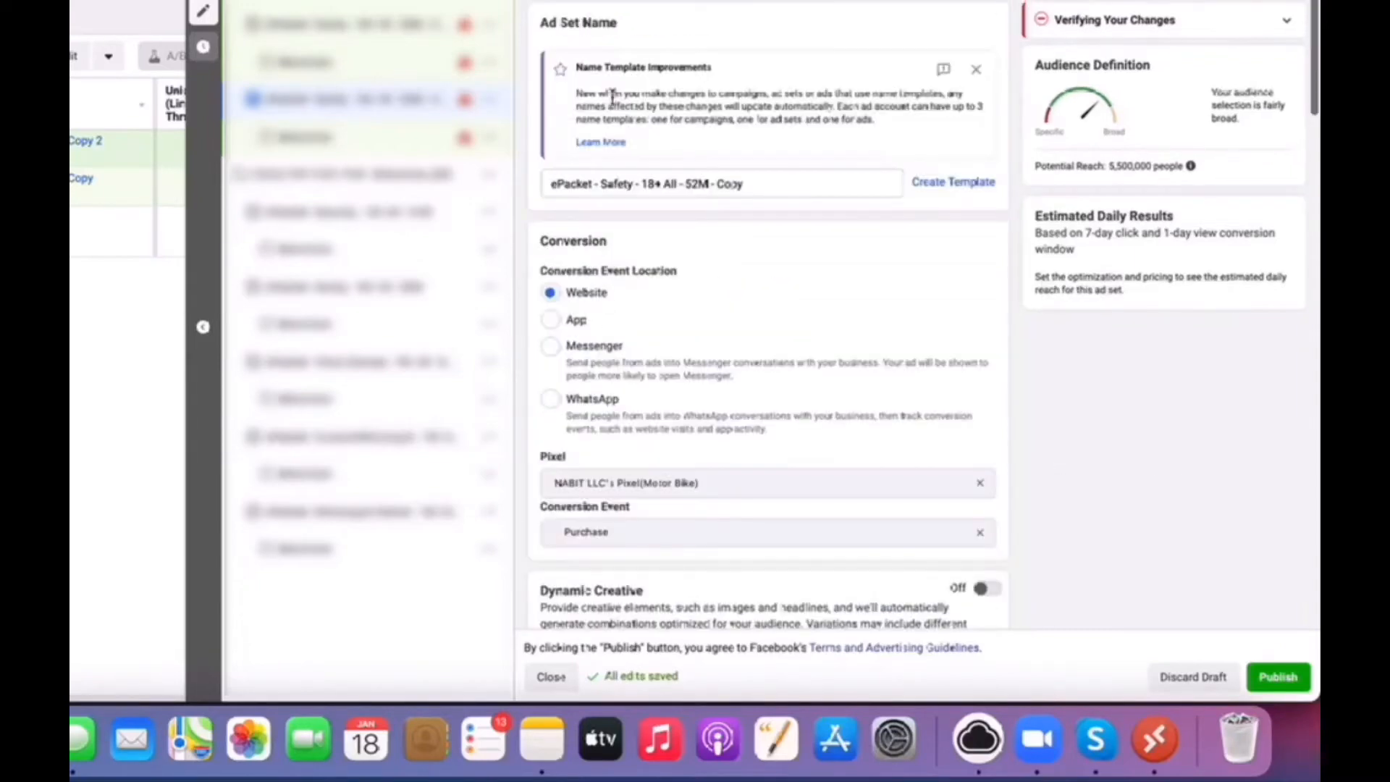
pyautogui.tripleClick(616, 184)
pyautogui.write('bike')
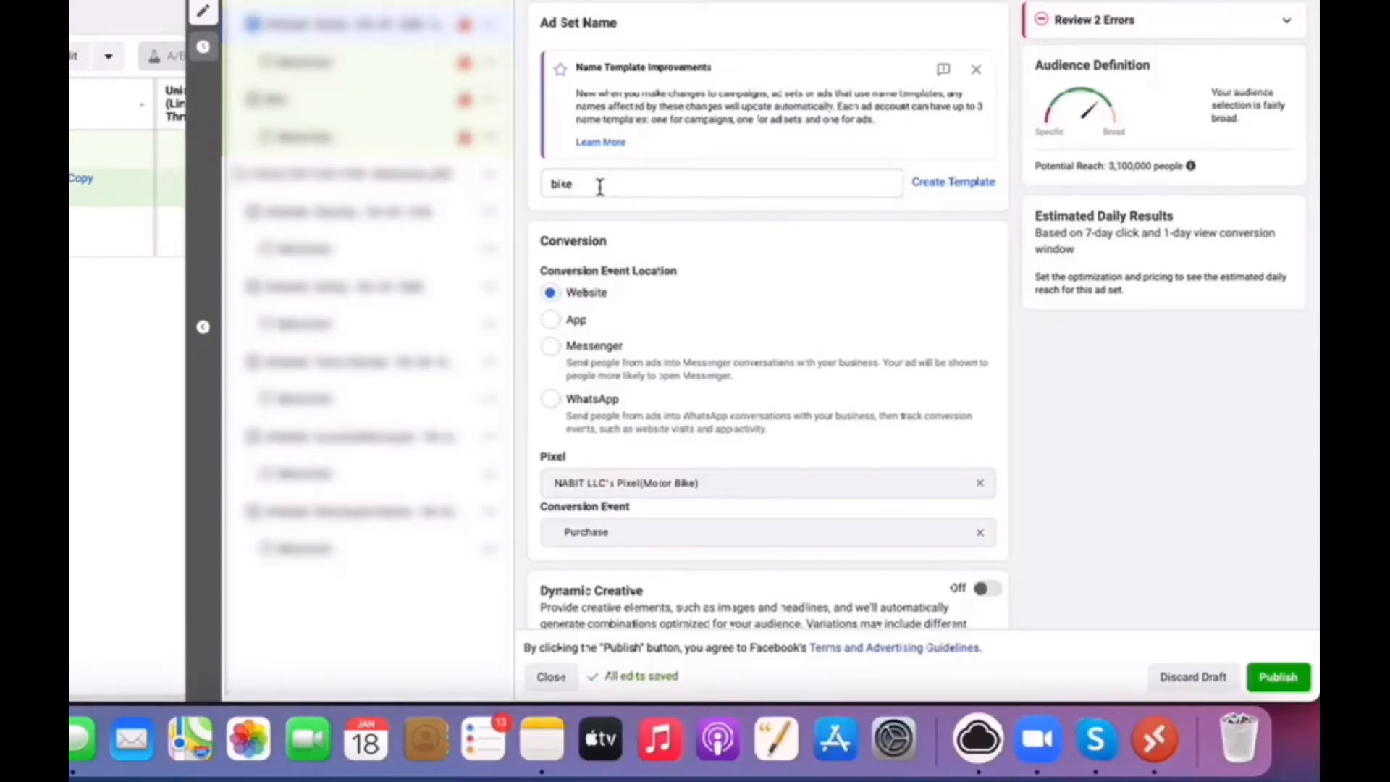
# Rename the ad set targeting the Speed interest as Speed
pyautogui.scroll(-15, 599, 186)
pyautogui.scroll(15, 630, 214)
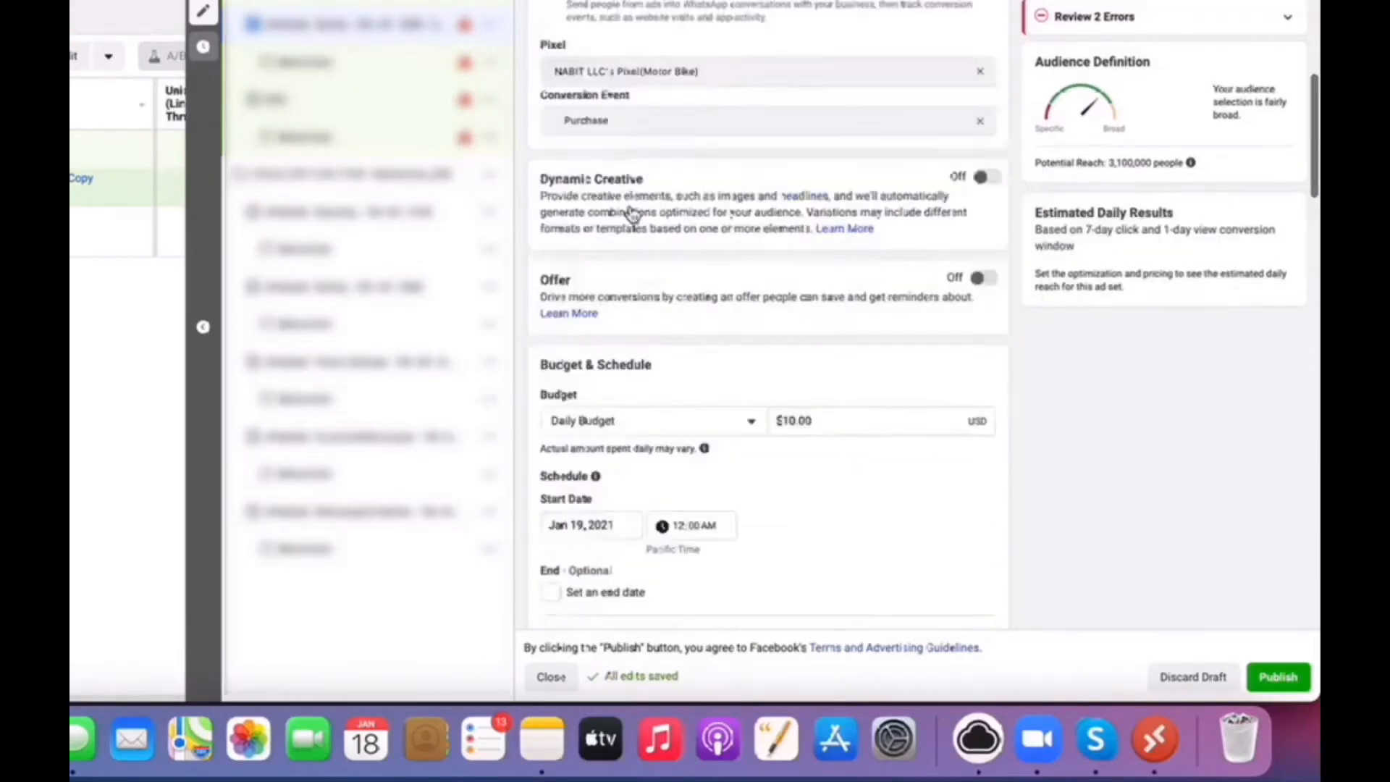
pyautogui.doubleClick(598, 188)
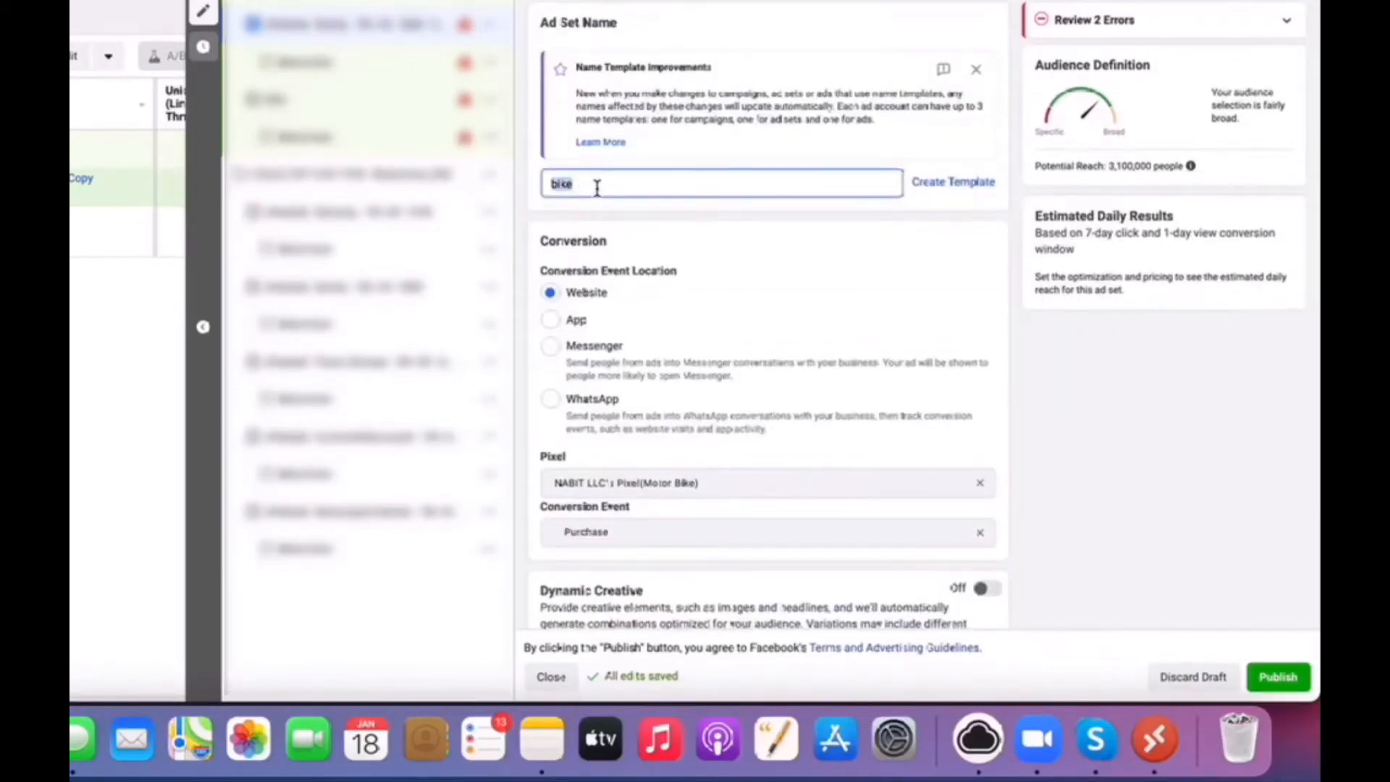
pyautogui.write('Speed')
pyautogui.press('BackSpace')
pyautogui.press('BackSpace')
pyautogui.press('BackSpace')
pyautogui.press('BackSpace')
pyautogui.press('BackSpace')
pyautogui.write('Speed')
pyautogui.click(484, 221)
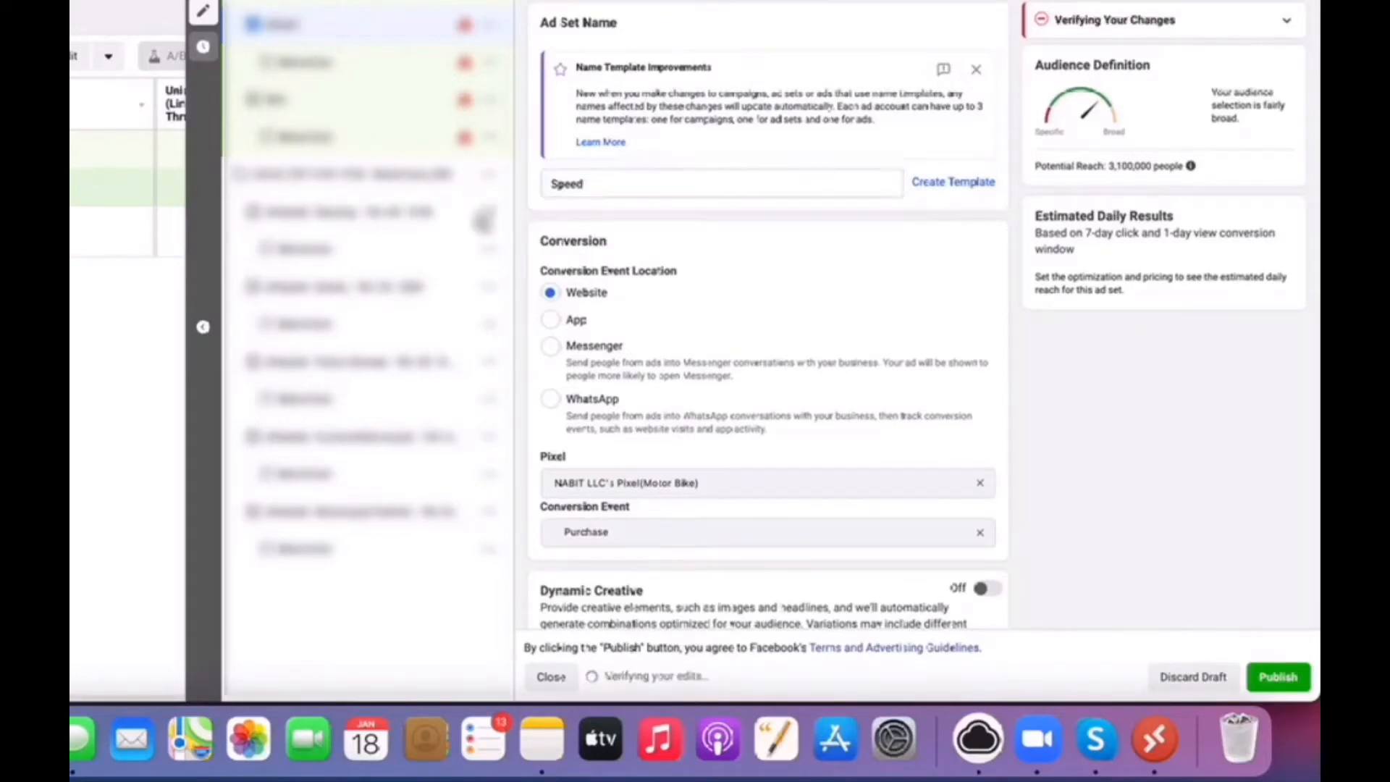
# Duplicate the bike ad set and replace the copy's bike interest with the suggested interest Bicycle
pyautogui.click(491, 99)
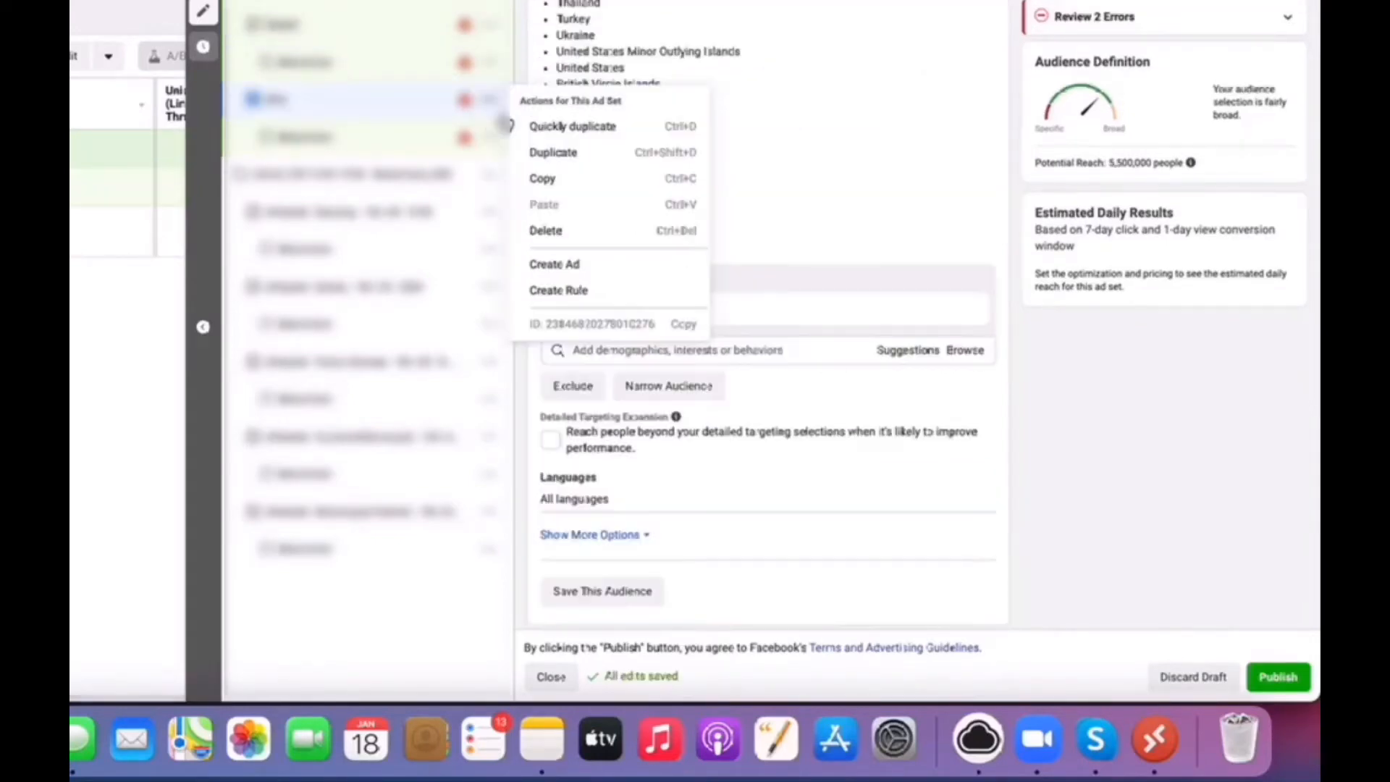
pyautogui.click(554, 130)
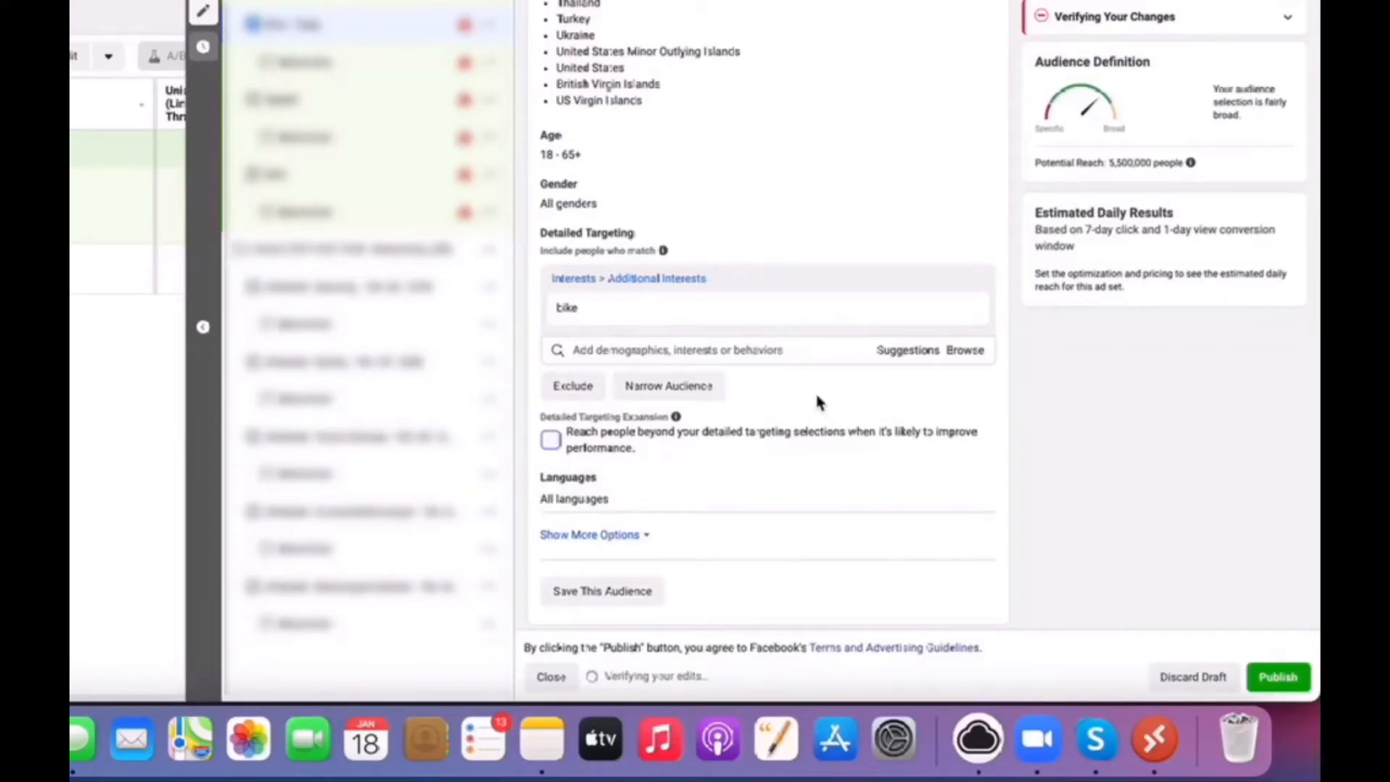
pyautogui.click(908, 350)
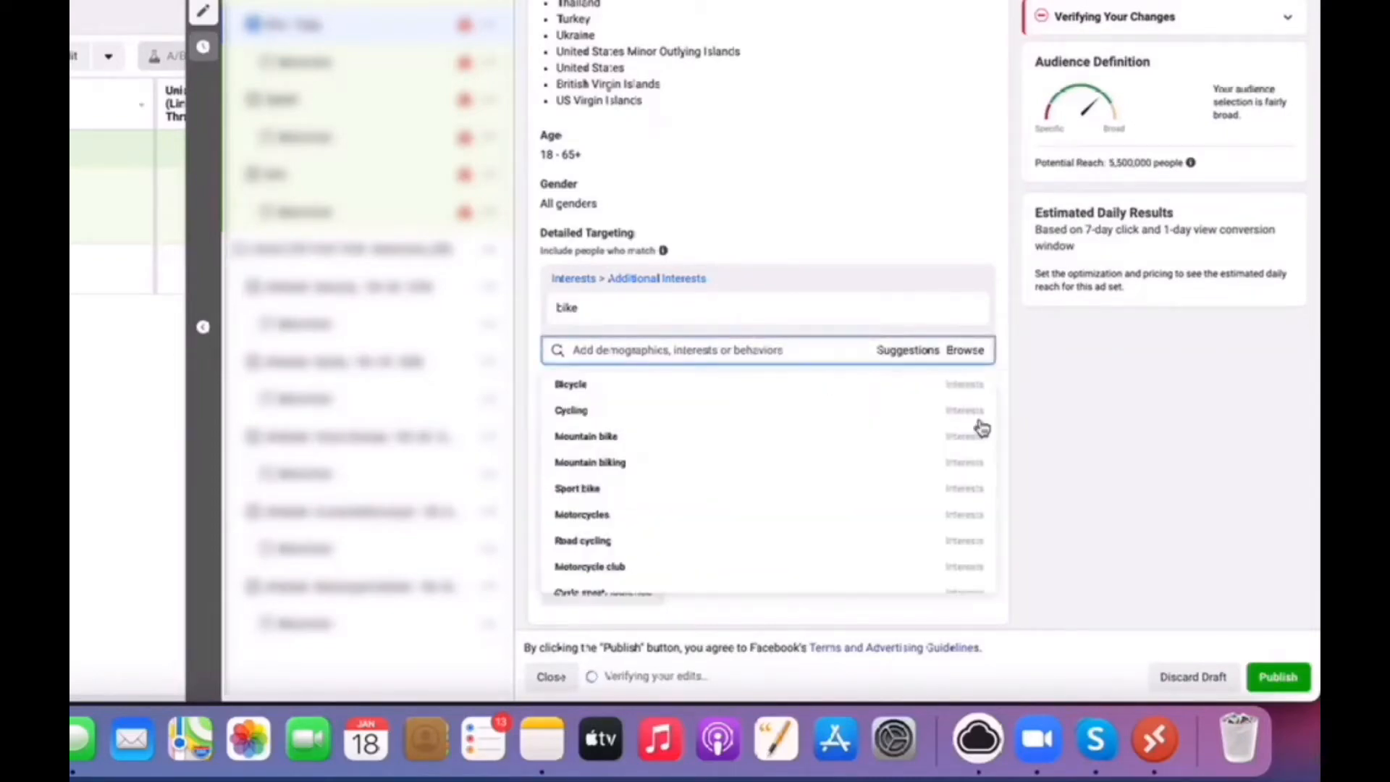
pyautogui.click(645, 392)
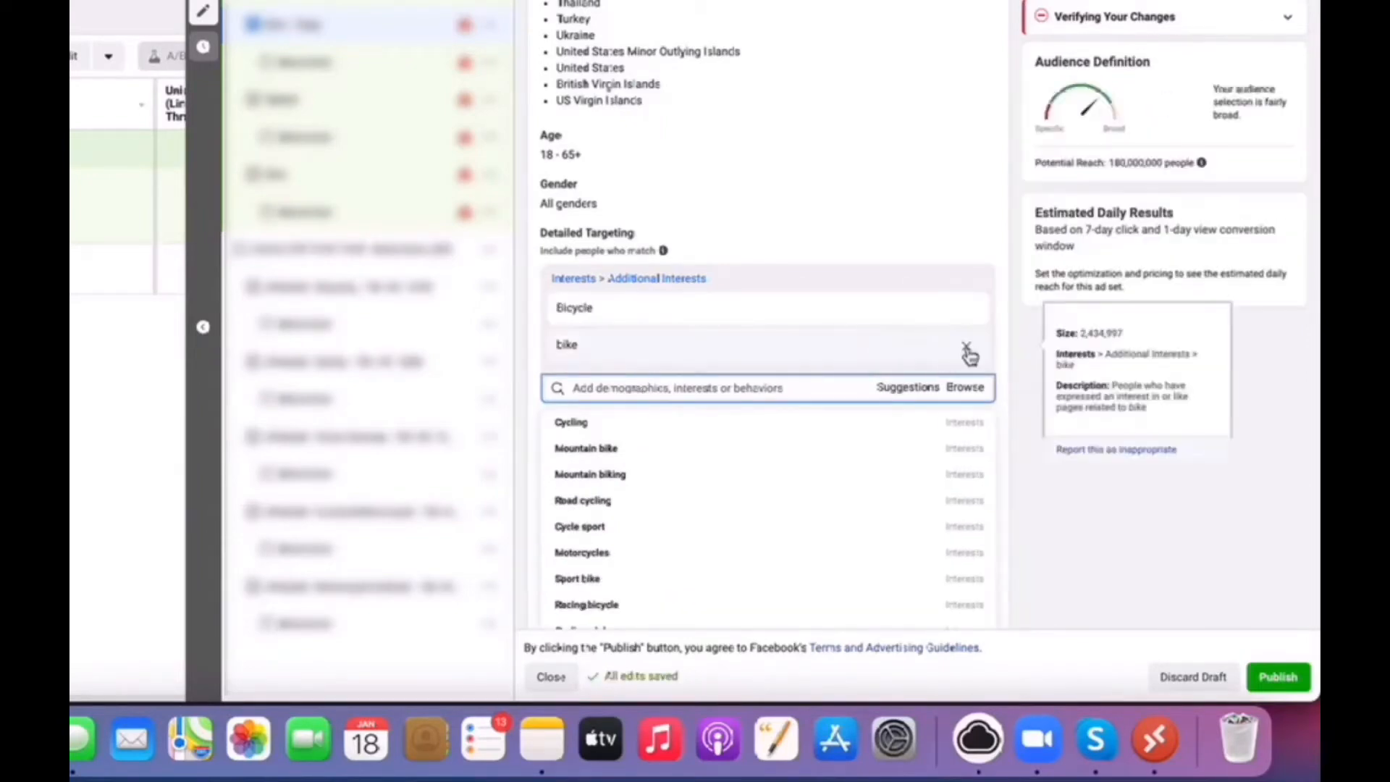
pyautogui.click(967, 351)
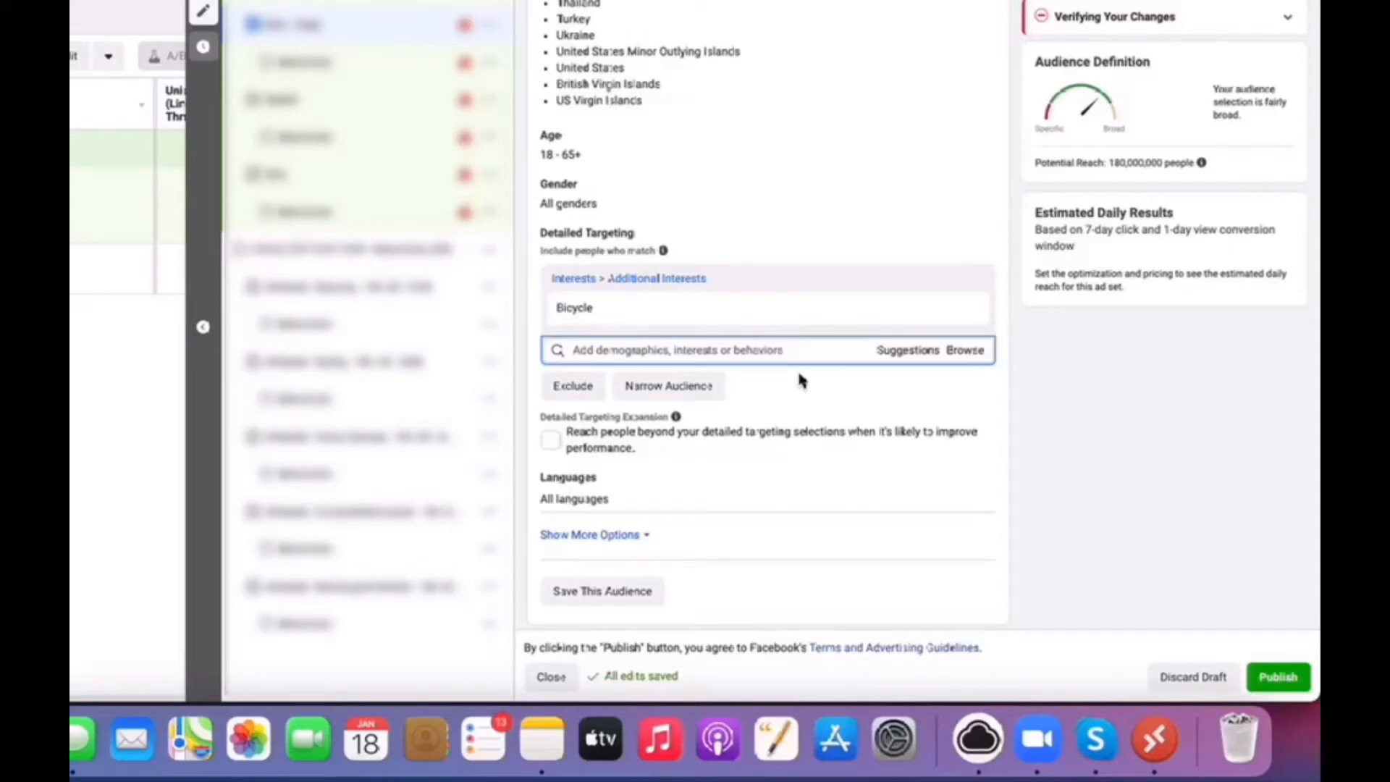
# Narrow the Bicycle audience to people who must also match the Engaged Shoppers purchase behavior
pyautogui.click(683, 396)
pyautogui.click(685, 409)
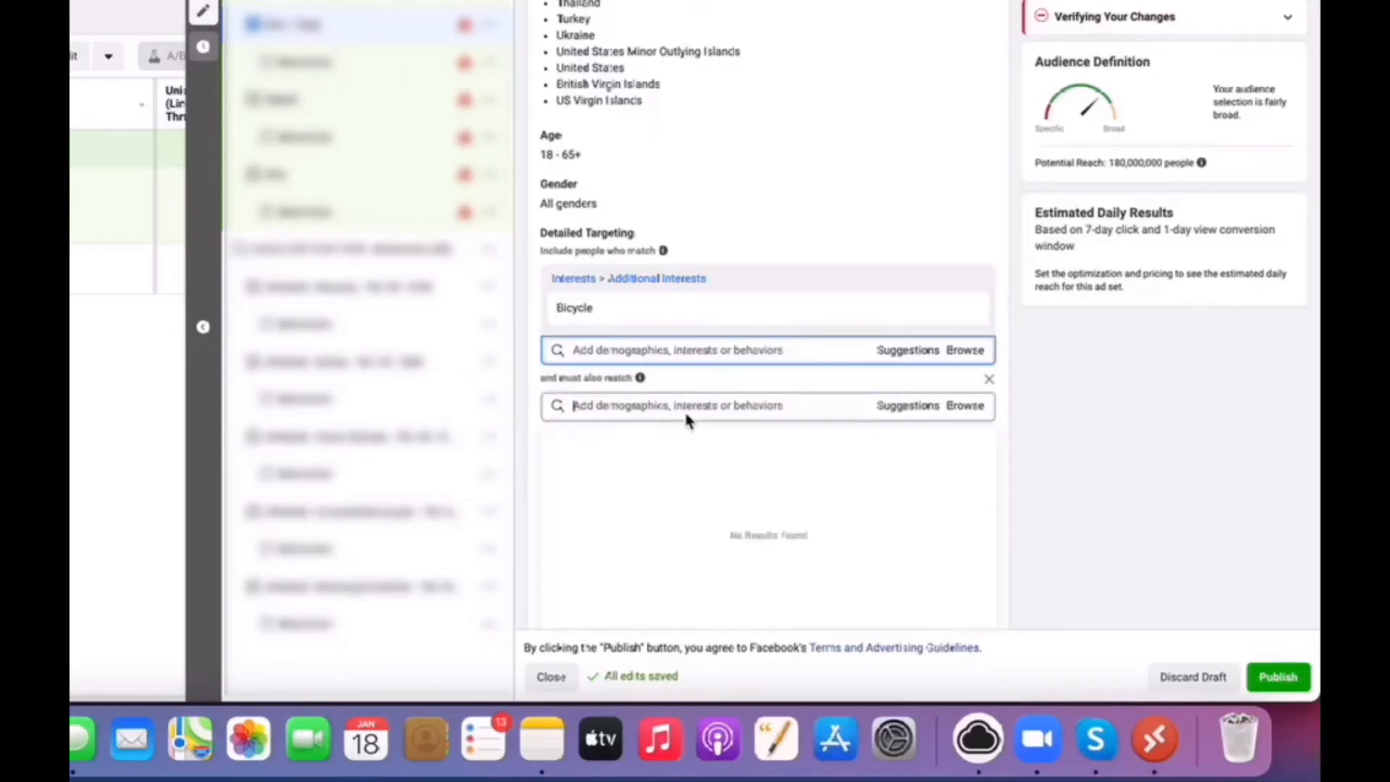
pyautogui.write('engaged shopp')
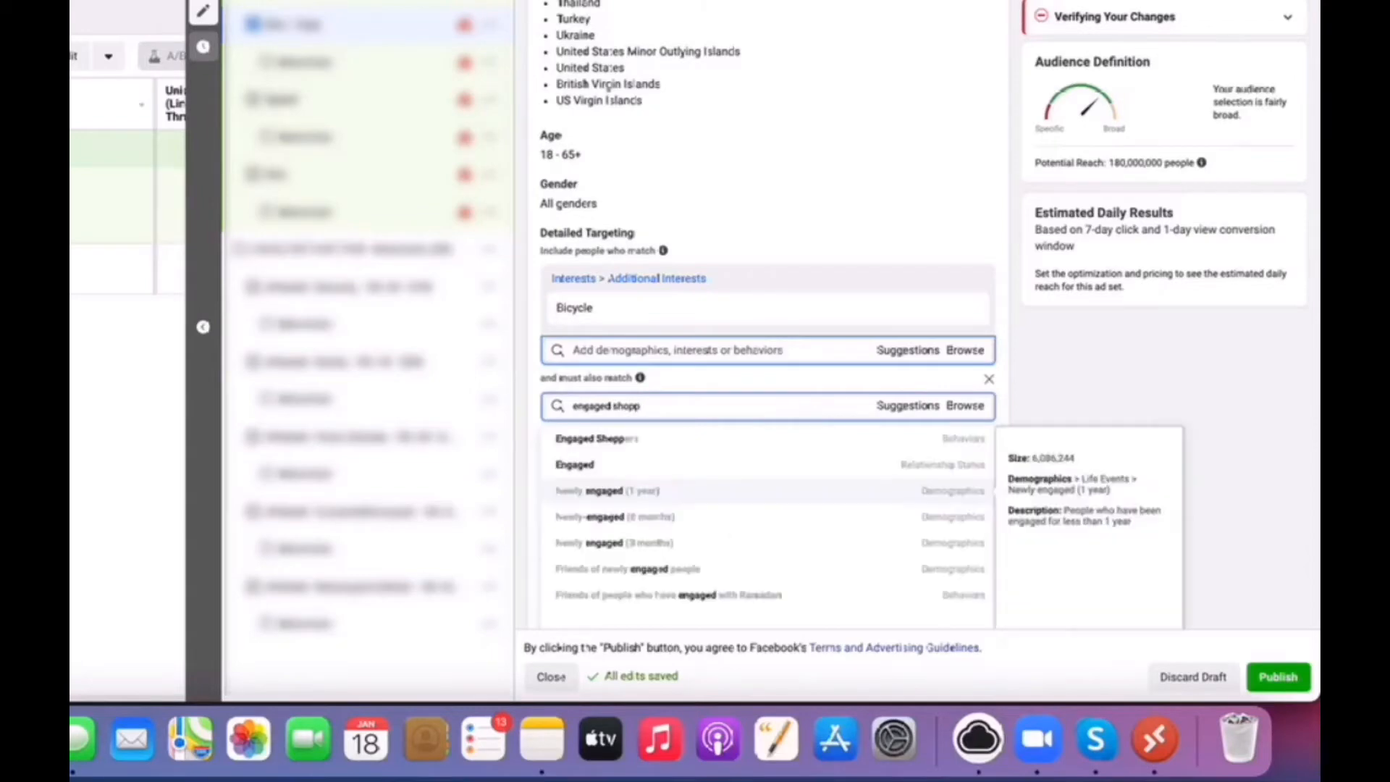
pyautogui.click(770, 444)
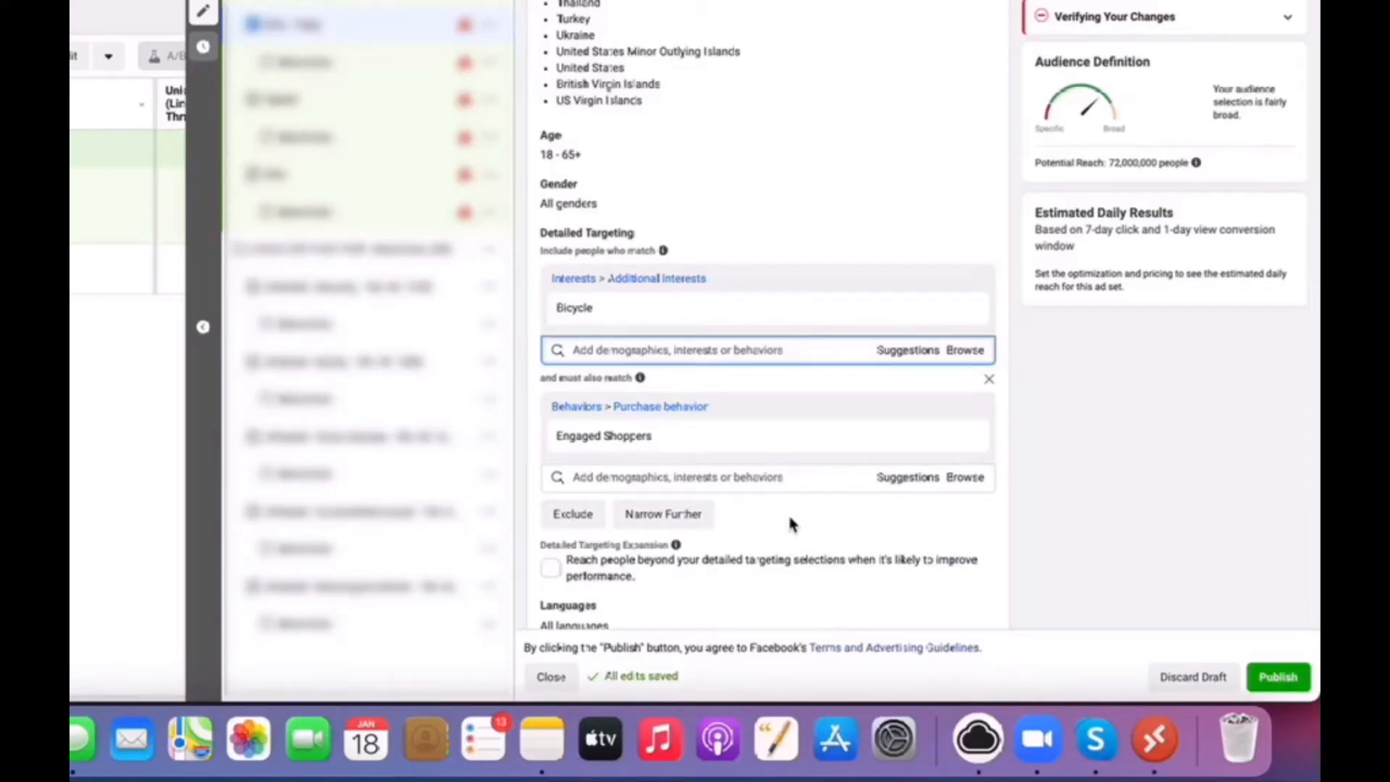
# Rename the ad set targeting the Bicycle interest as Bicycle, reusing the interest's name
pyautogui.doubleClick(620, 310)
pyautogui.press('super+c')
pyautogui.scroll(10, 621, 313)
pyautogui.scroll(3, 622, 313)
pyautogui.doubleClick(599, 179)
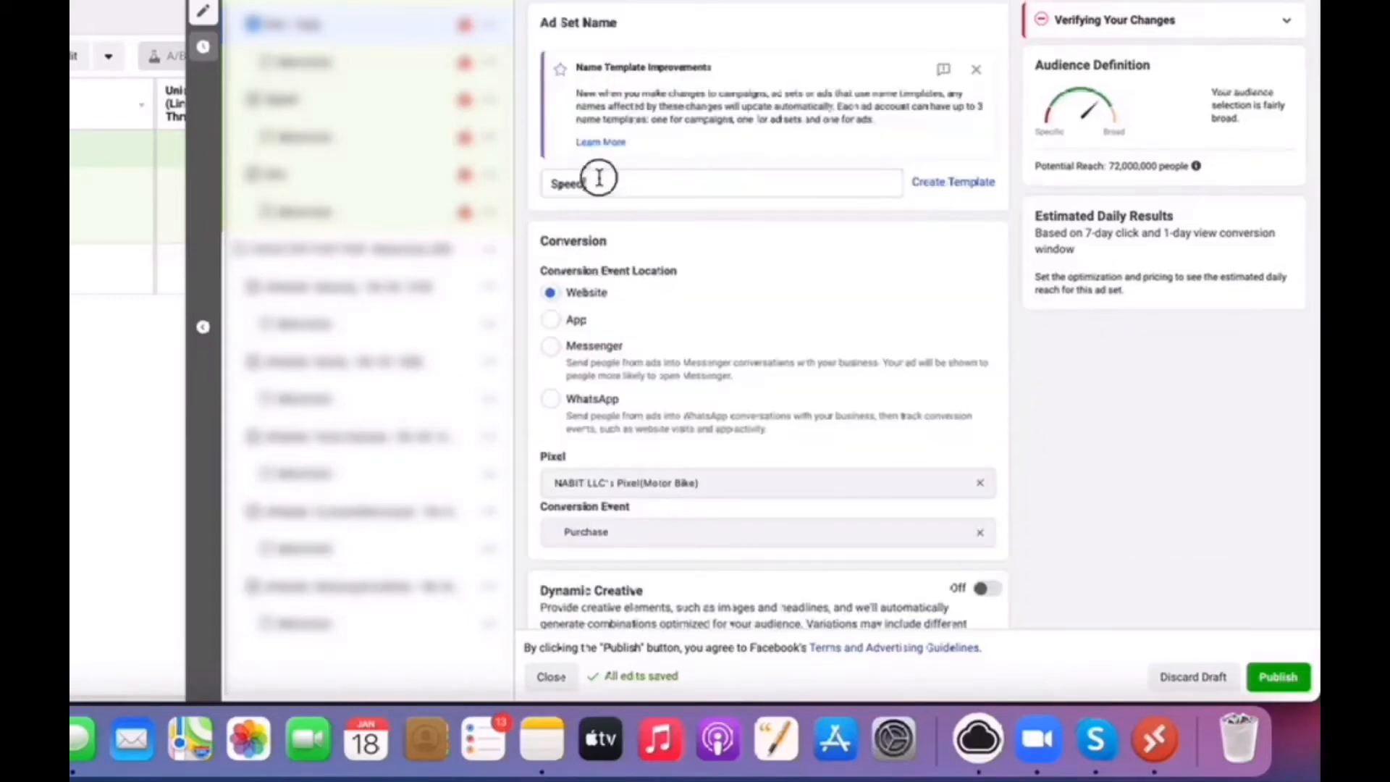
pyautogui.press('super+v')
pyautogui.click(757, 252)
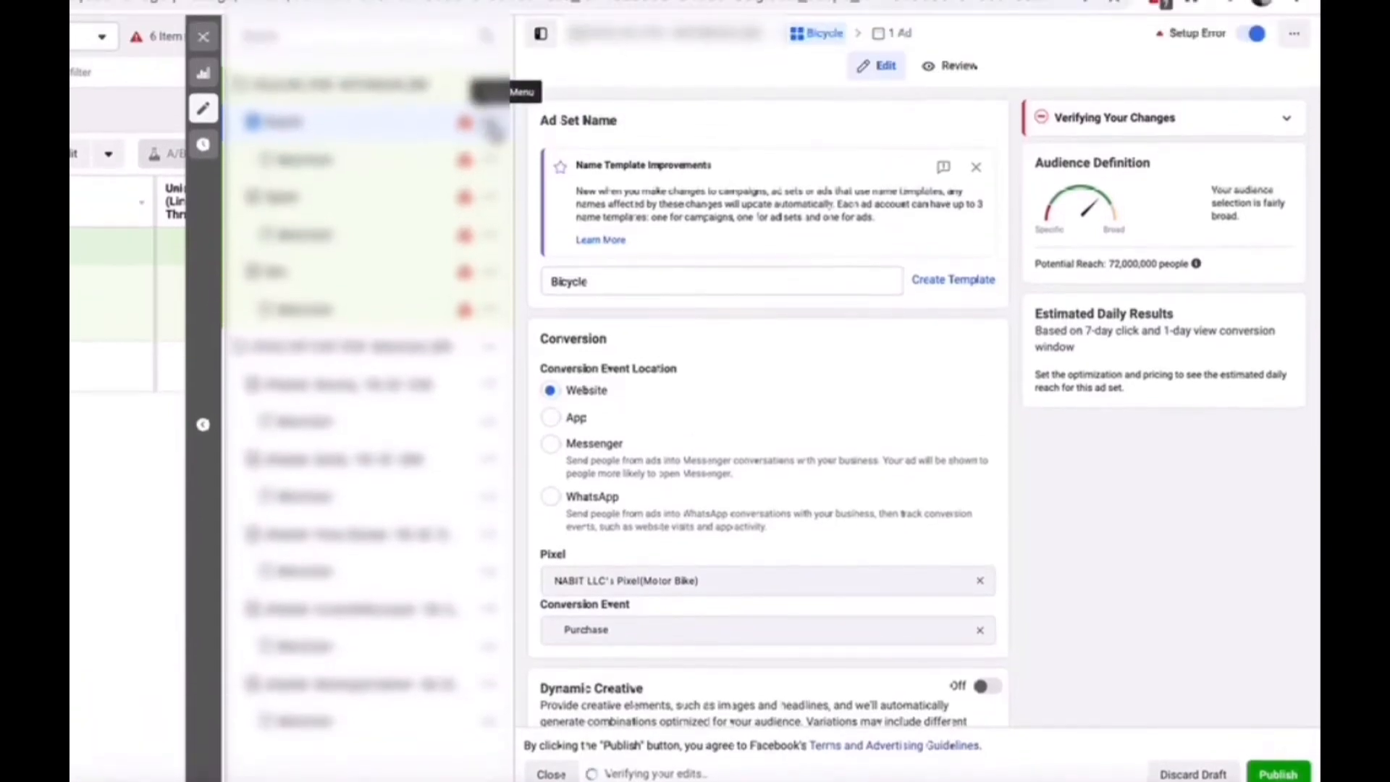
# In a duplicate of the Bicycle ad set, replace the Bicycle interest with Cycling and turn off Detailed Targeting Expansion
pyautogui.click(494, 131)
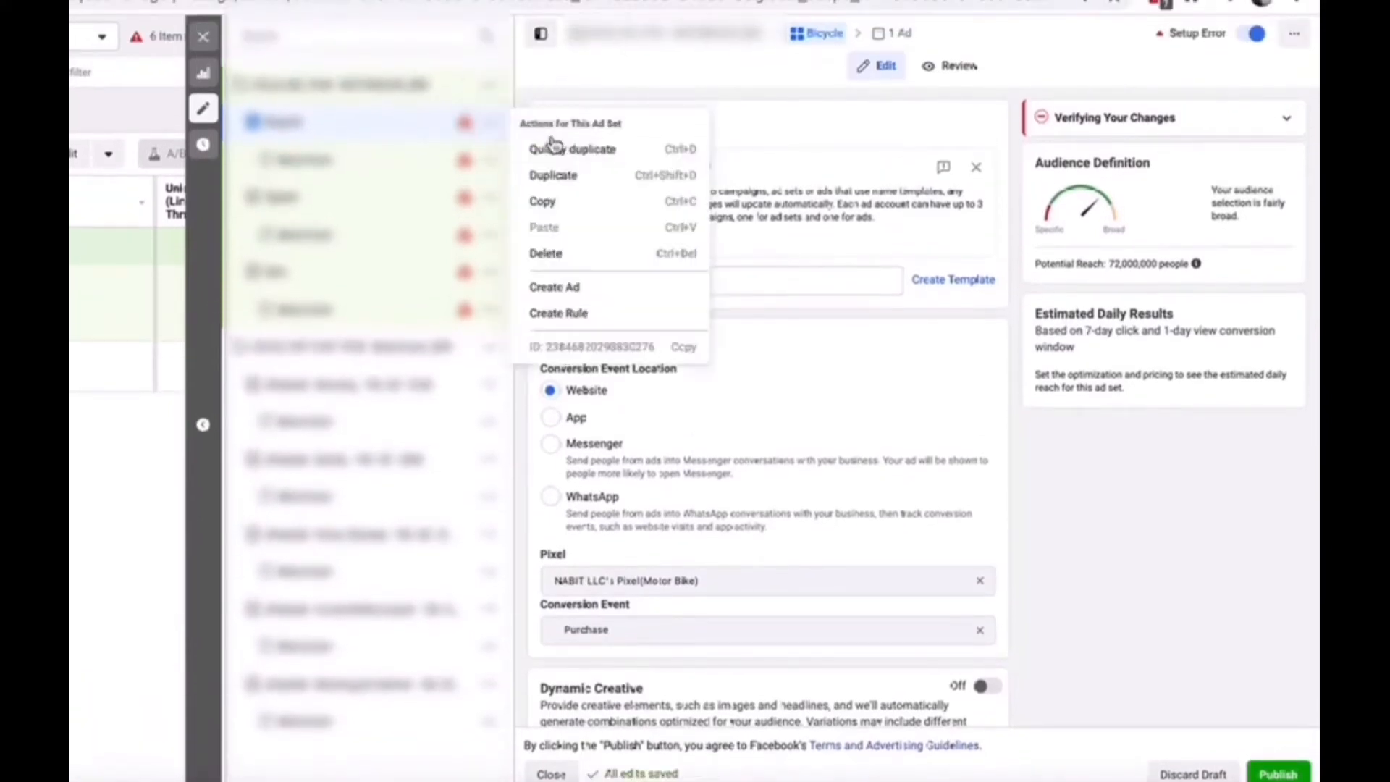
pyautogui.click(557, 148)
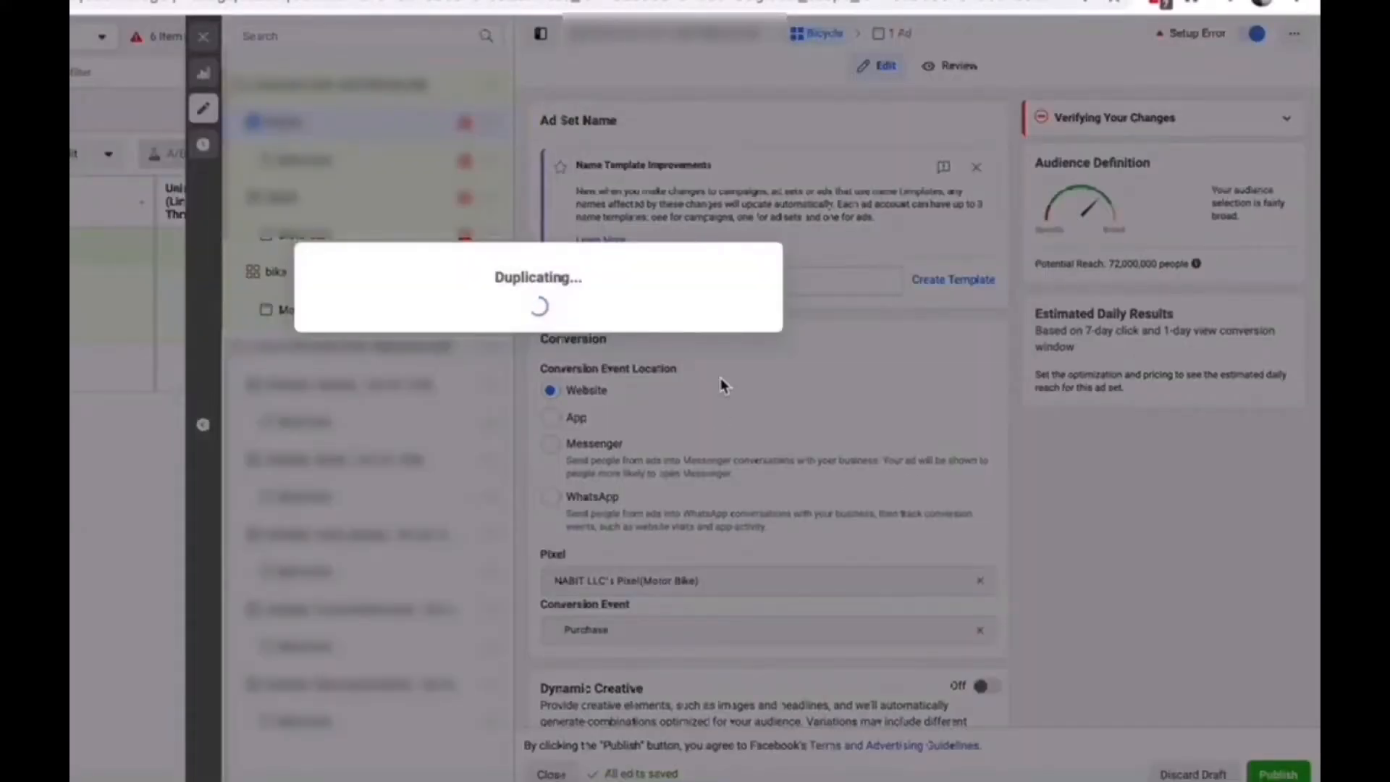
pyautogui.scroll(-20, 720, 385)
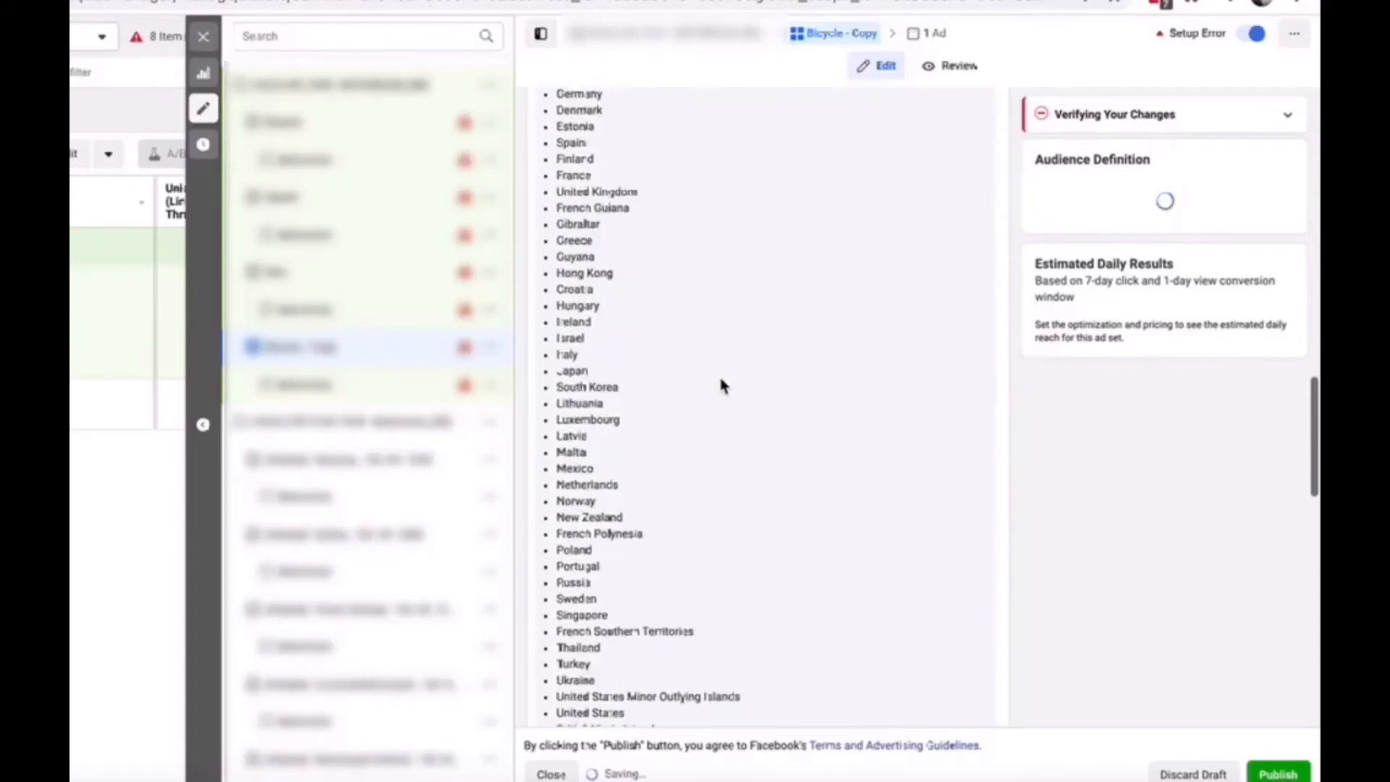
pyautogui.click(904, 403)
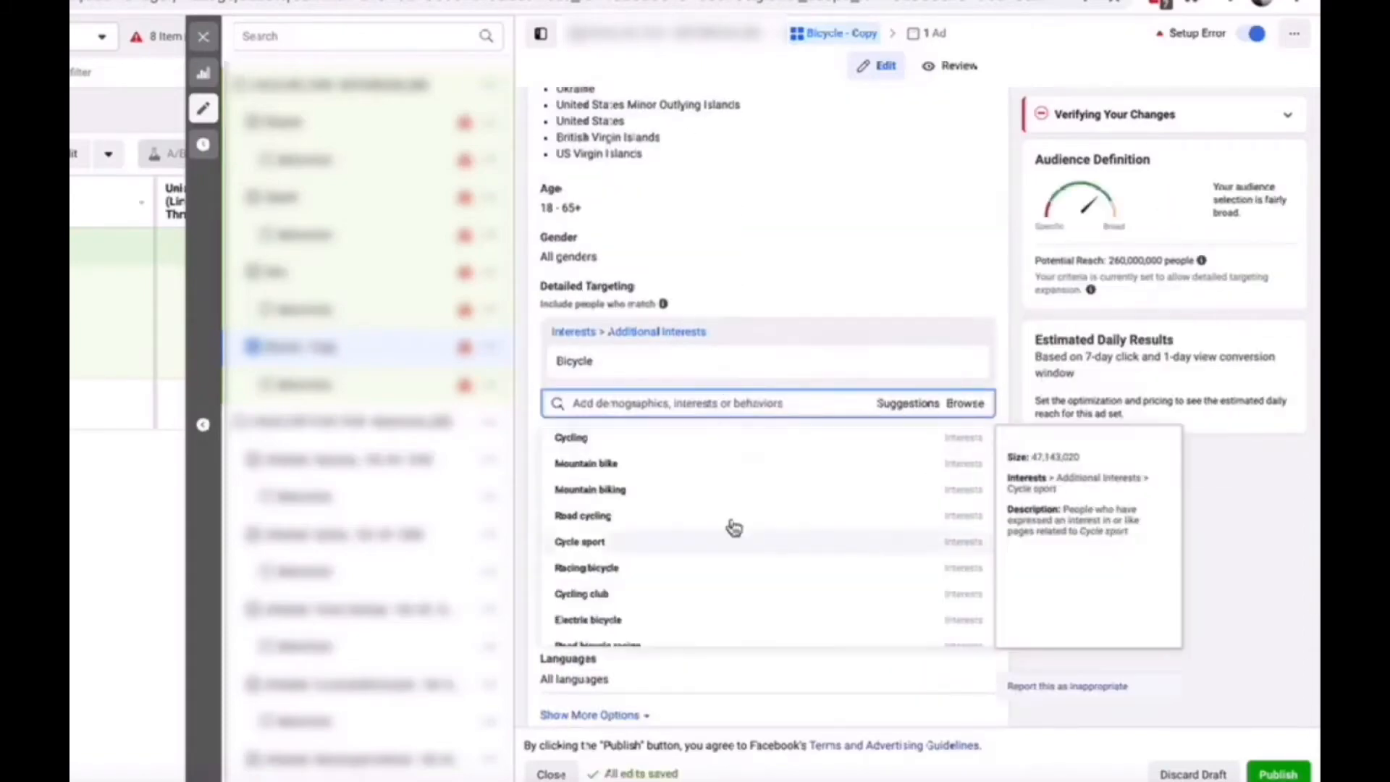
pyautogui.click(671, 438)
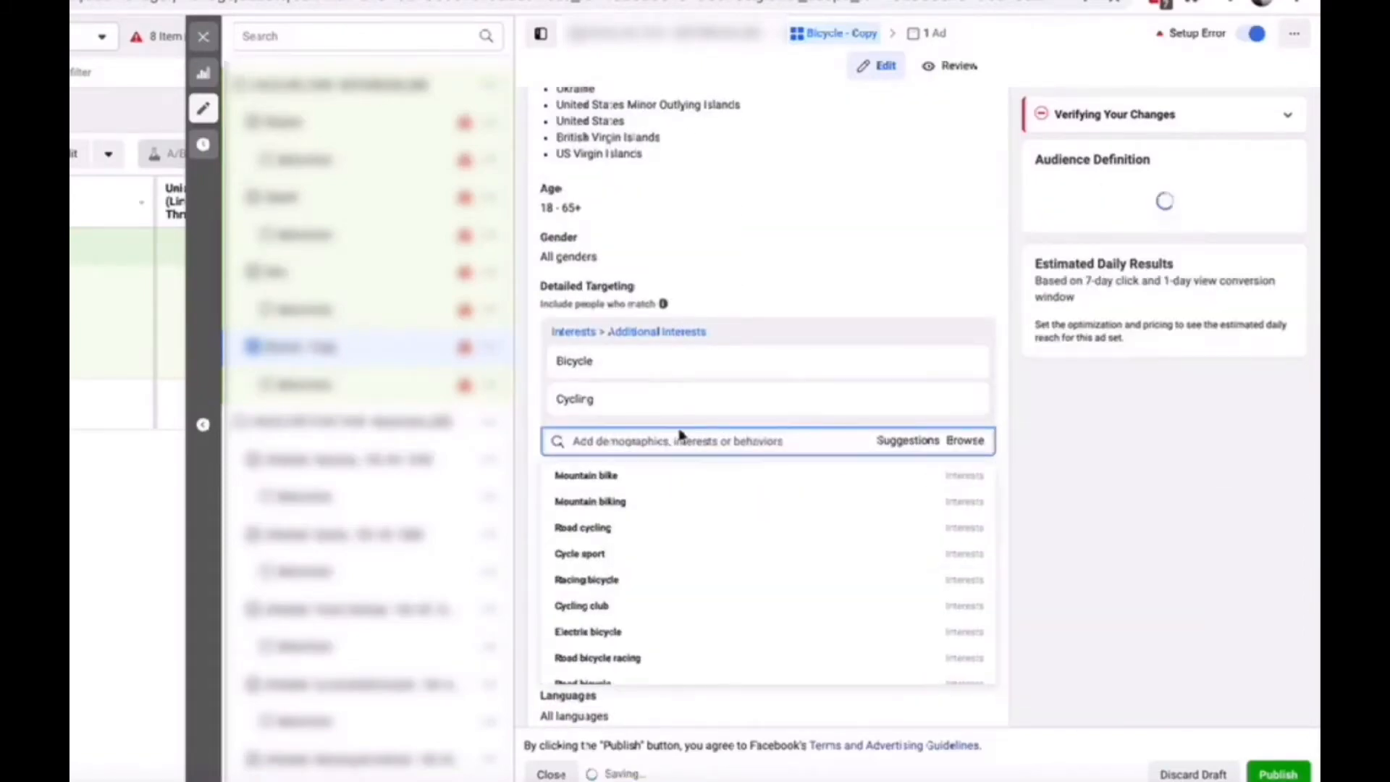
pyautogui.click(968, 362)
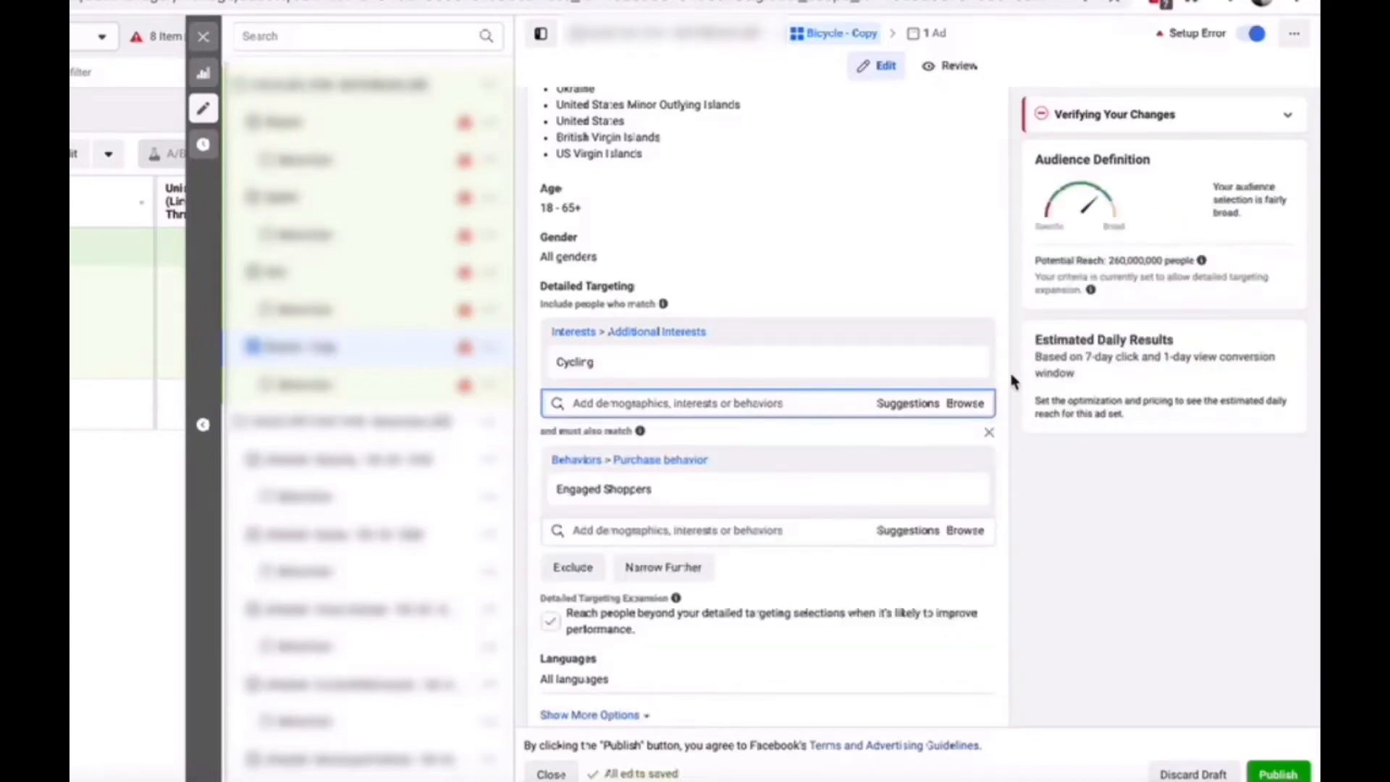
pyautogui.click(562, 622)
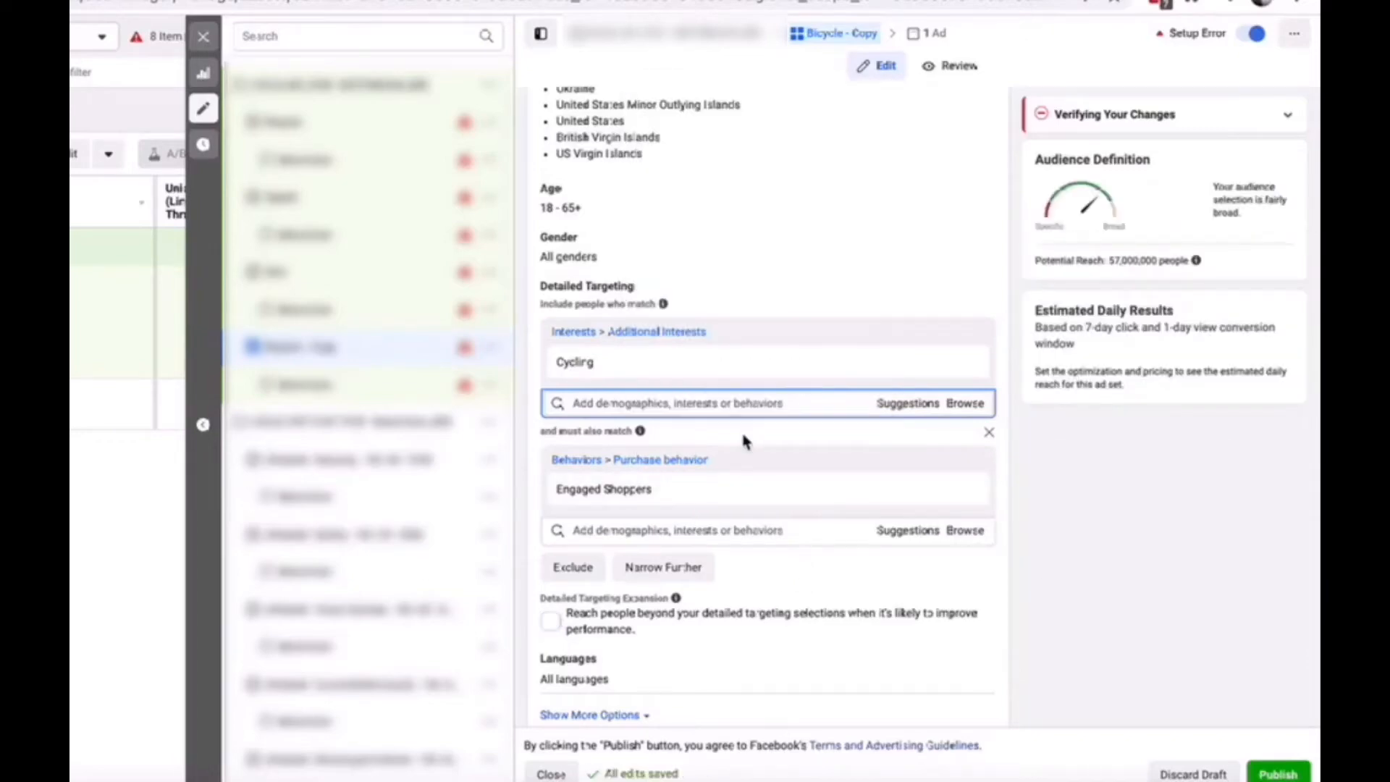
# Rename the duplicated Bicycle ad set as Cycling, reusing the name of its included interest
pyautogui.doubleClick(599, 369)
pyautogui.press('super+c')
pyautogui.scroll(15, 599, 371)
pyautogui.click(591, 274)
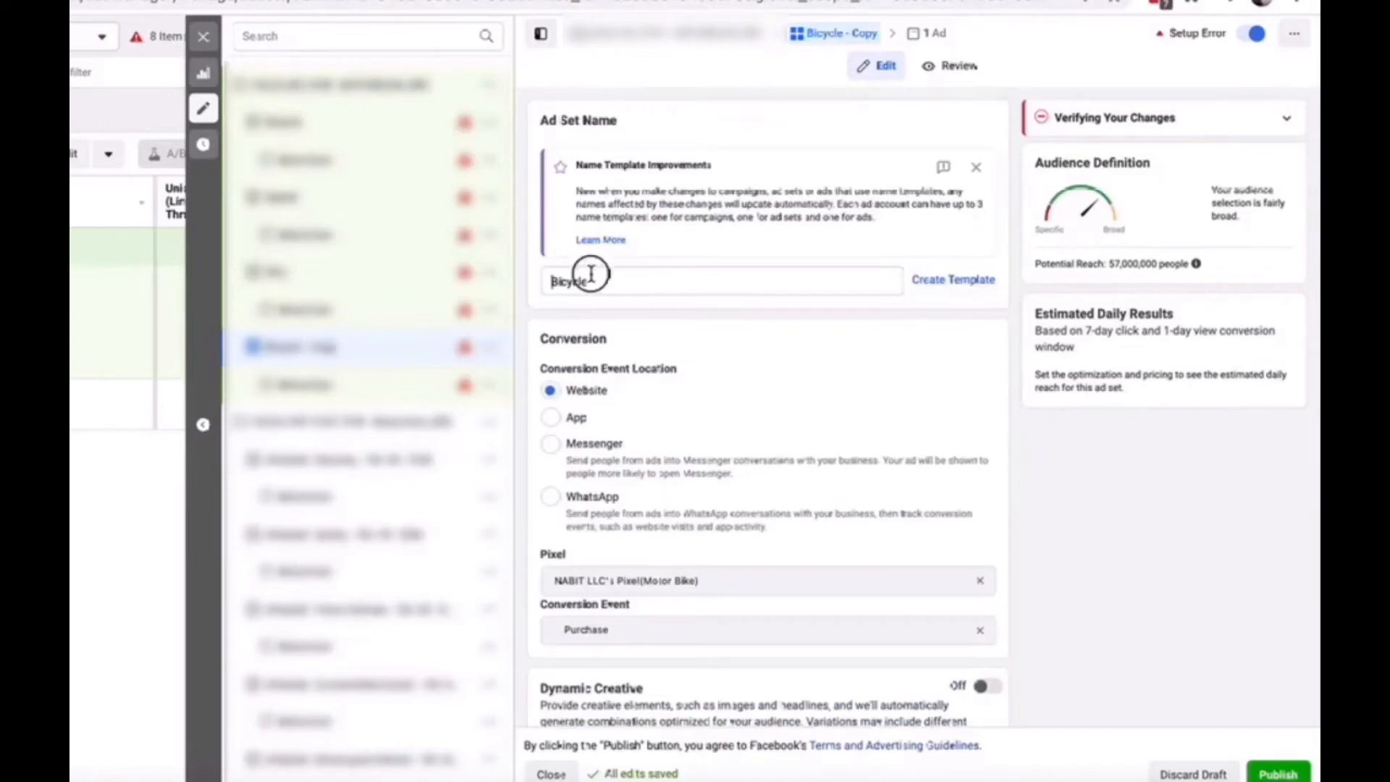
pyautogui.doubleClick(591, 274)
pyautogui.press('super+v')
pyautogui.click(738, 368)
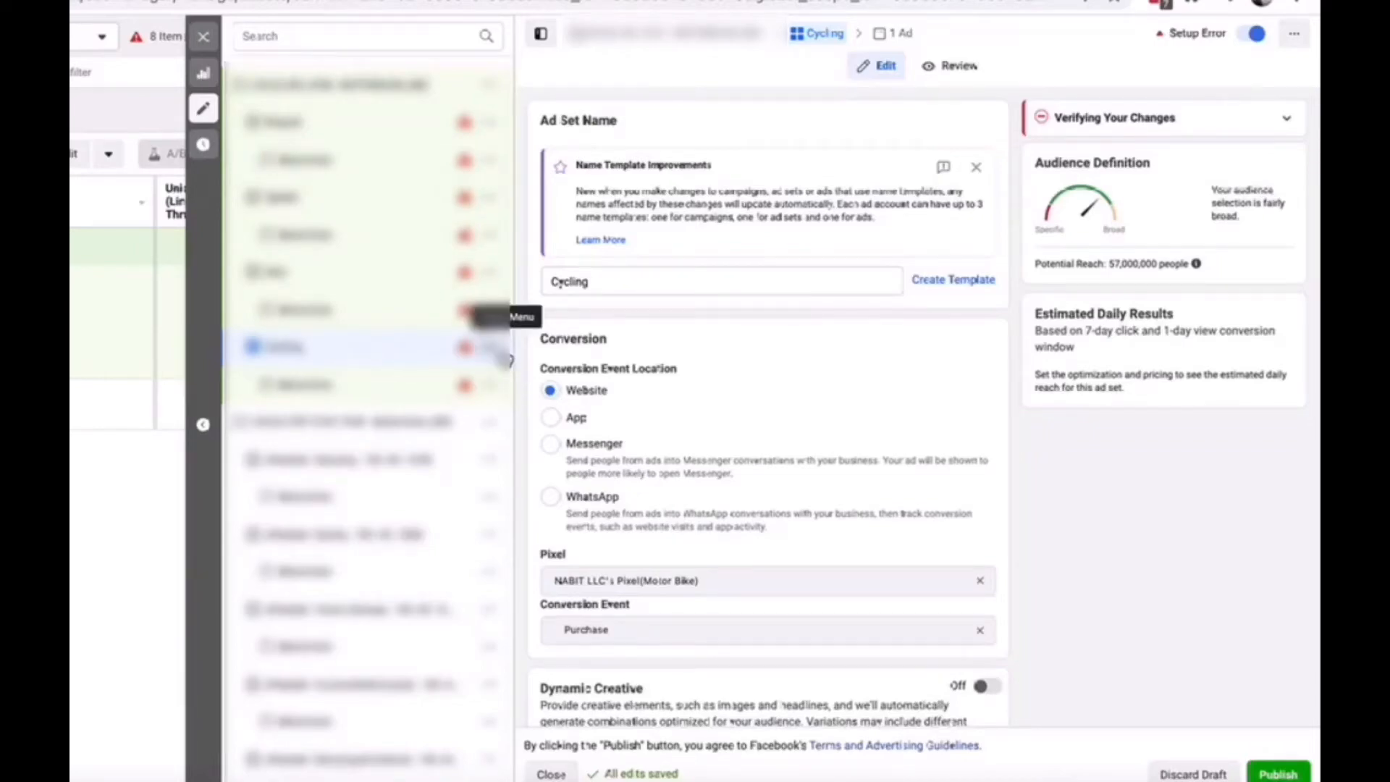
# Duplicate the Cycling ad set, turning off Detailed Targeting Expansion and removing the Engaged Shoppers narrowing in the copy
pyautogui.click(495, 349)
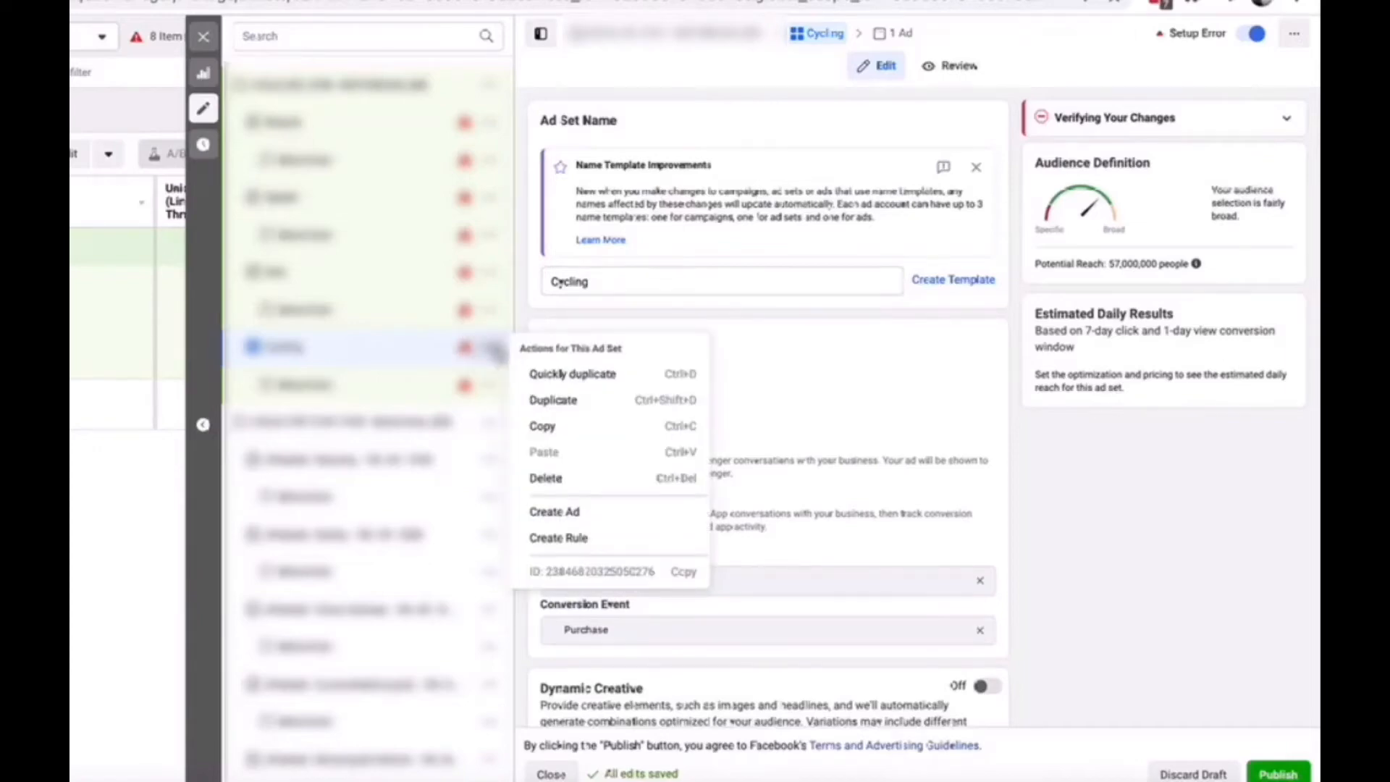
pyautogui.click(590, 374)
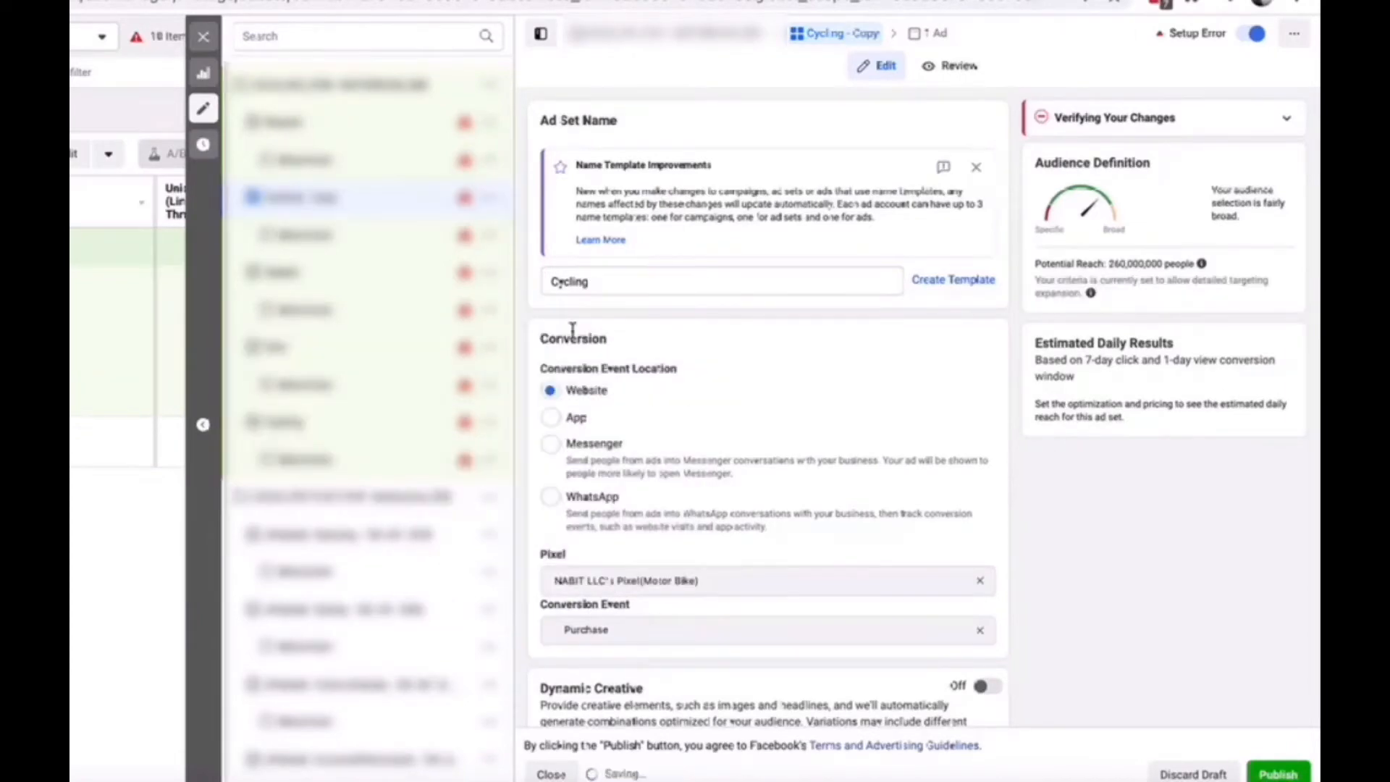
pyautogui.scroll(-10, 584, 317)
pyautogui.scroll(-10, 584, 317)
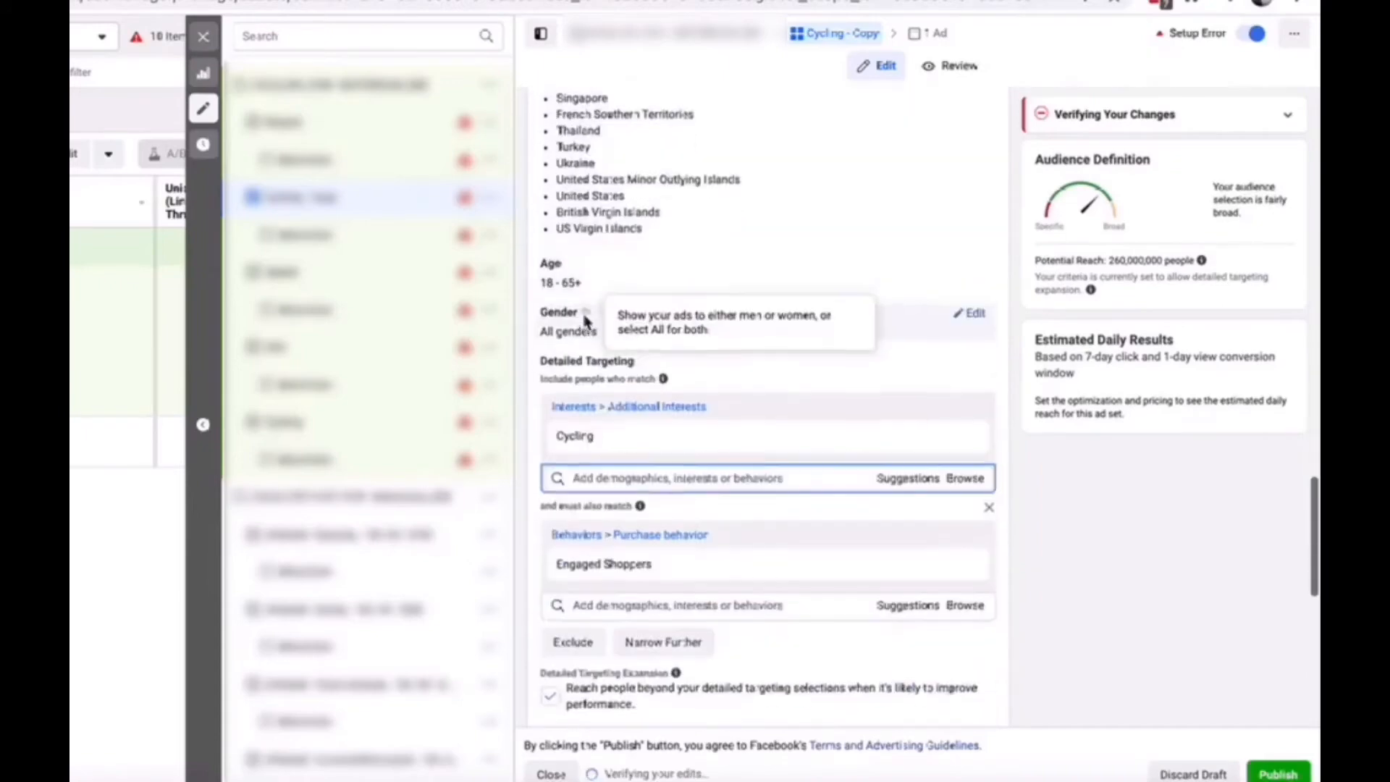
pyautogui.click(550, 456)
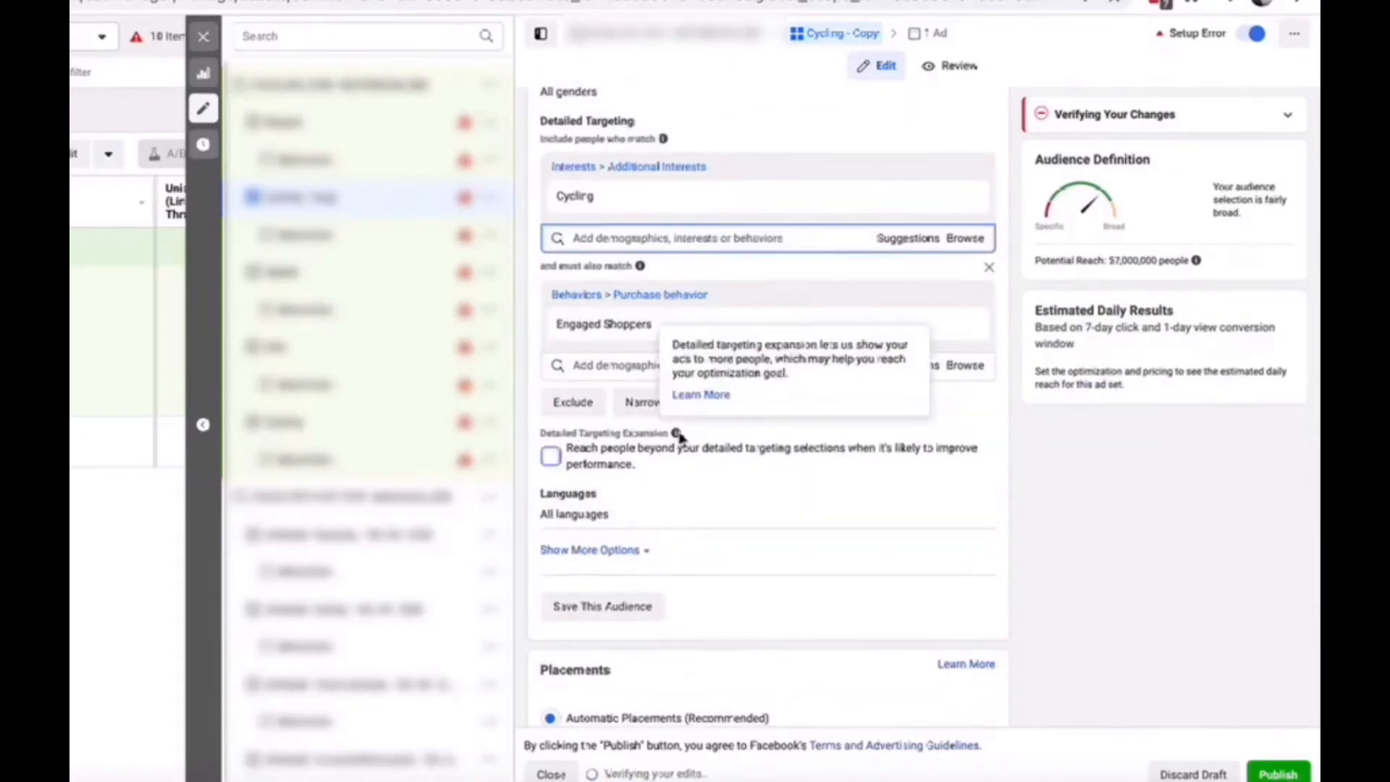
pyautogui.click(993, 268)
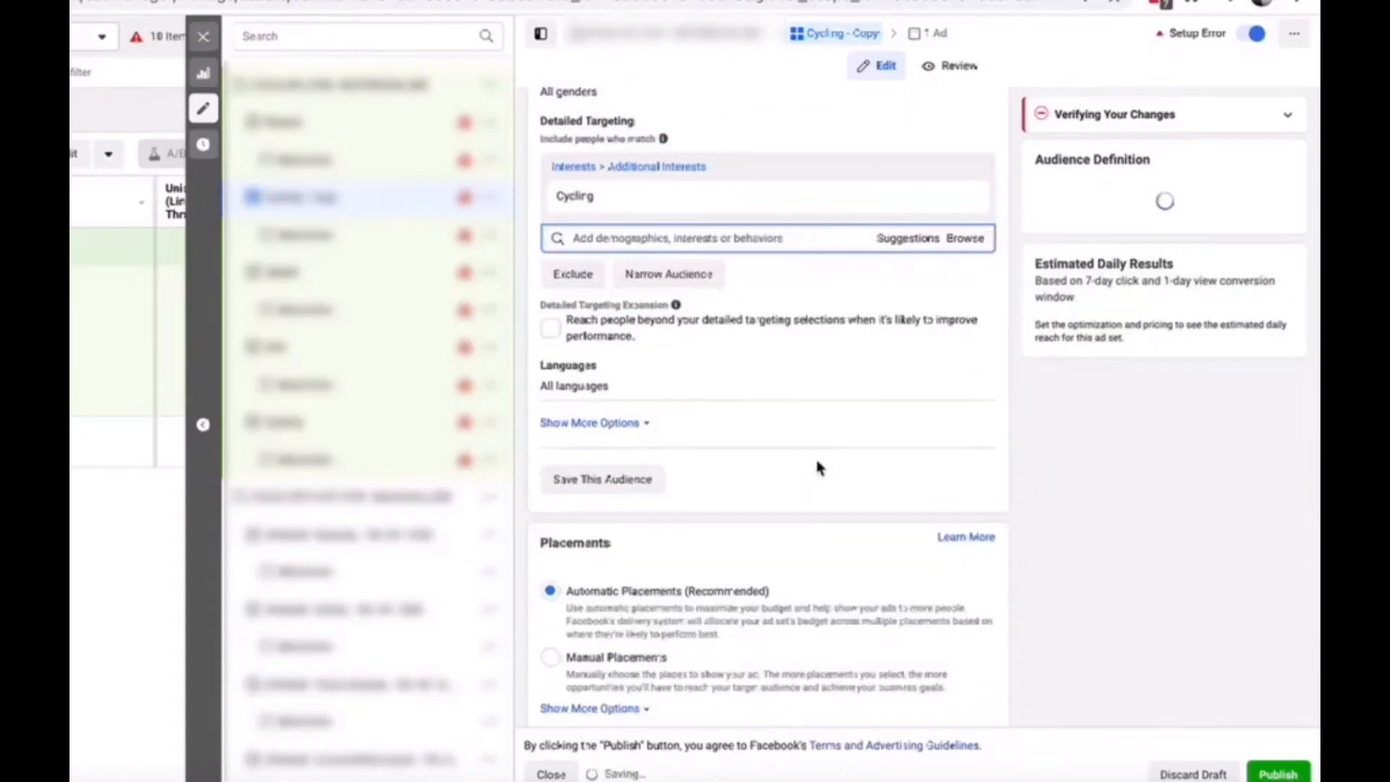
# Replace the Cycling interest in the duplicated ad set with the suggested interest Road cycling
pyautogui.scroll(2, 796, 362)
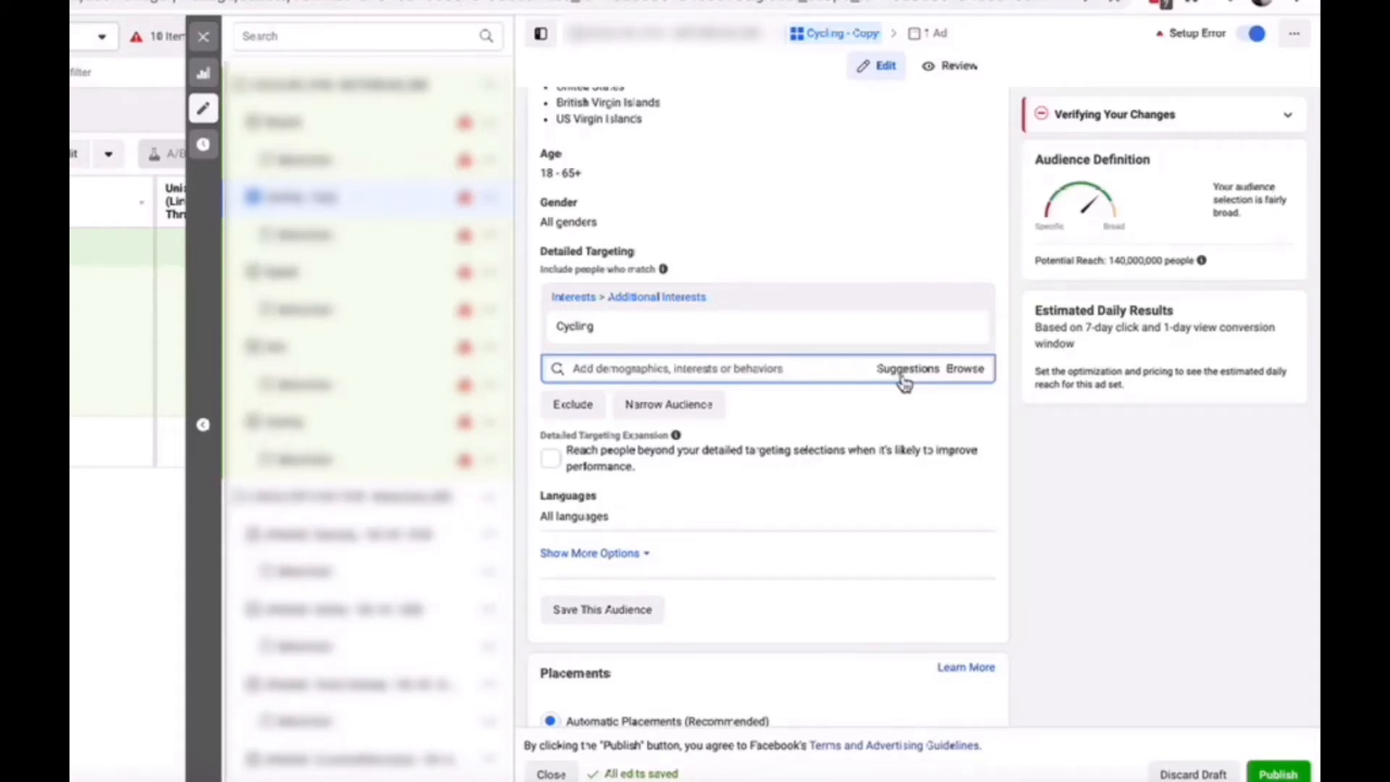
pyautogui.click(907, 371)
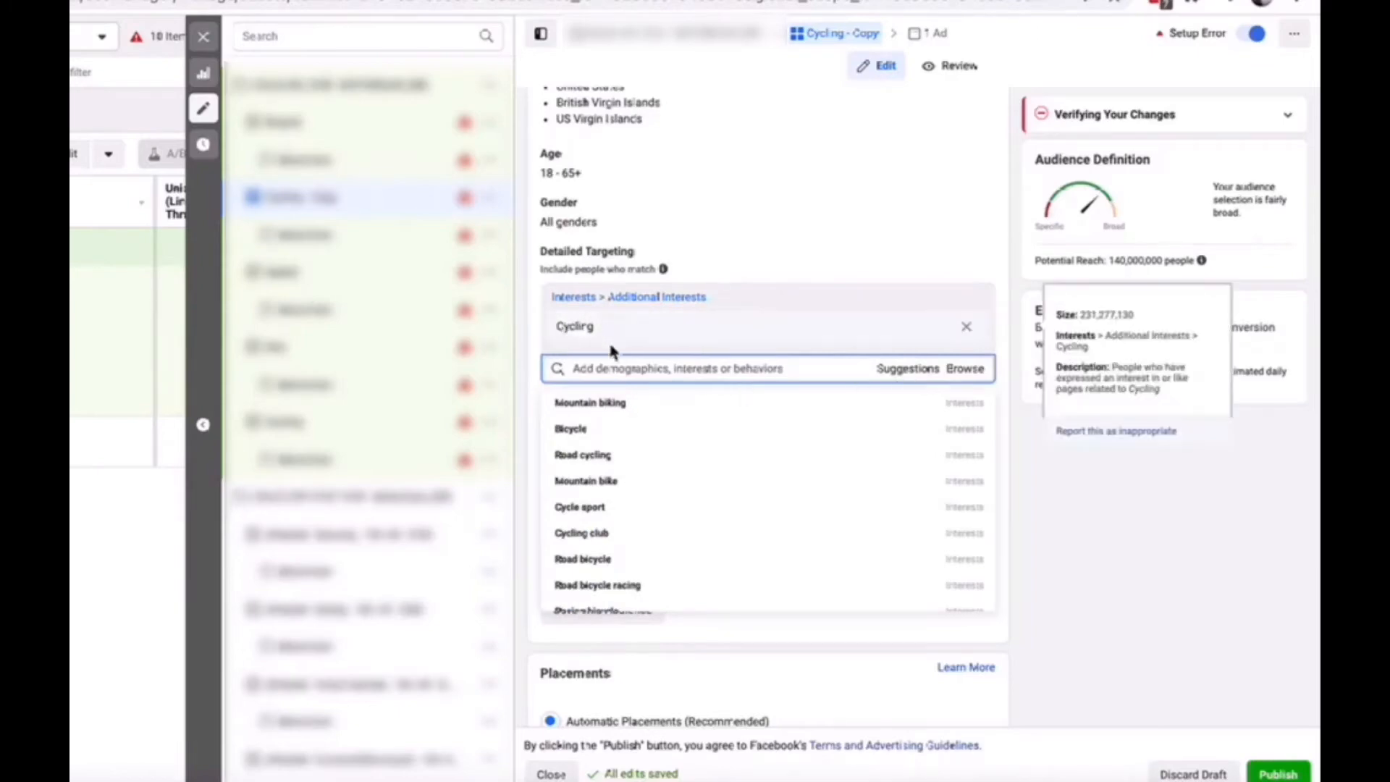
pyautogui.moveTo(729, 337)
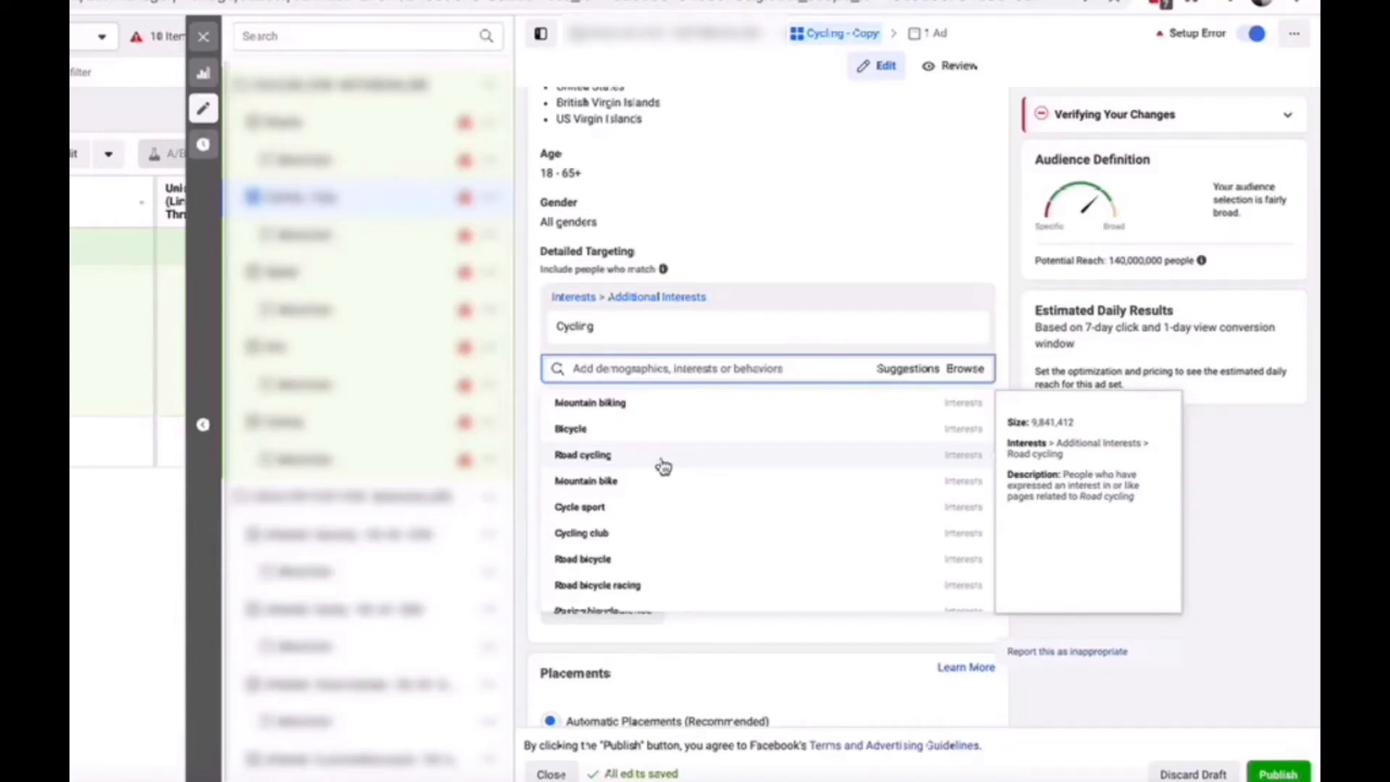
pyautogui.click(615, 456)
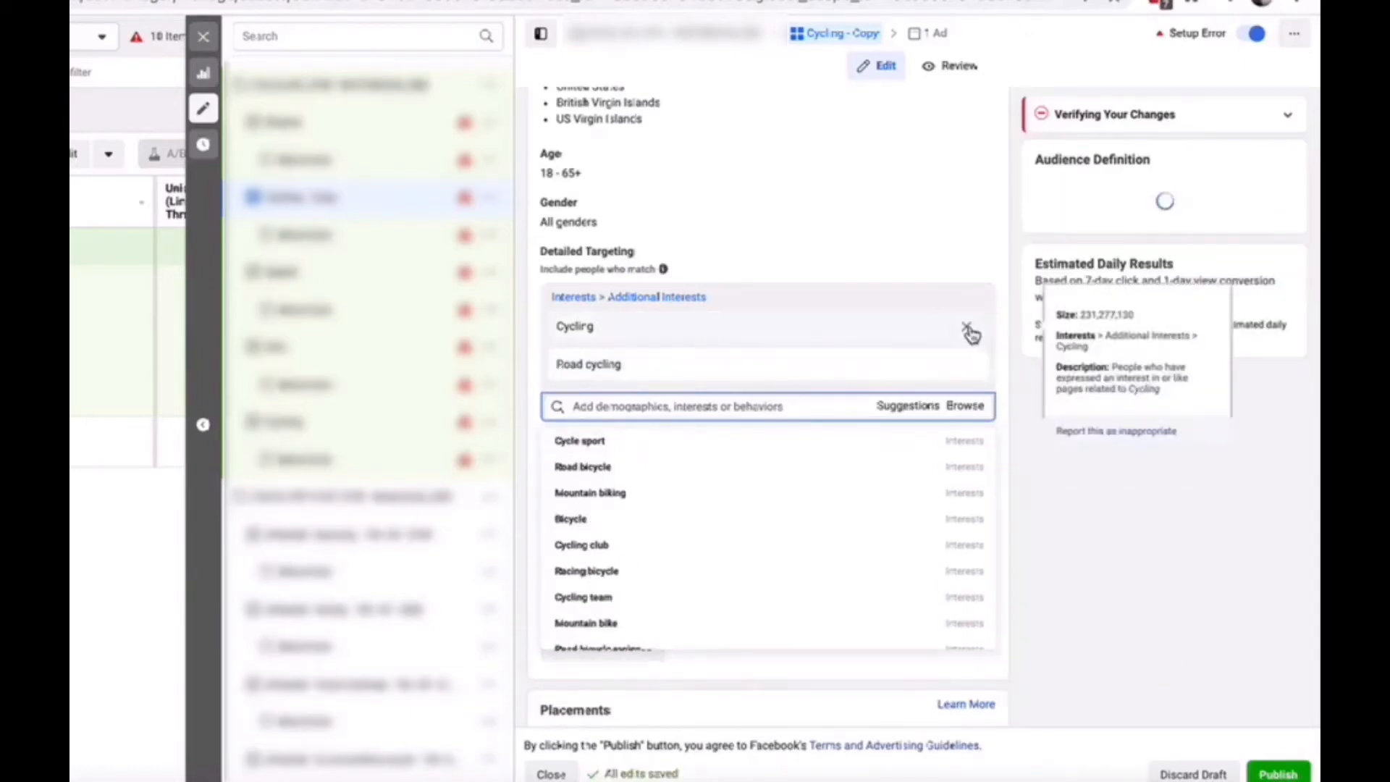
pyautogui.click(967, 327)
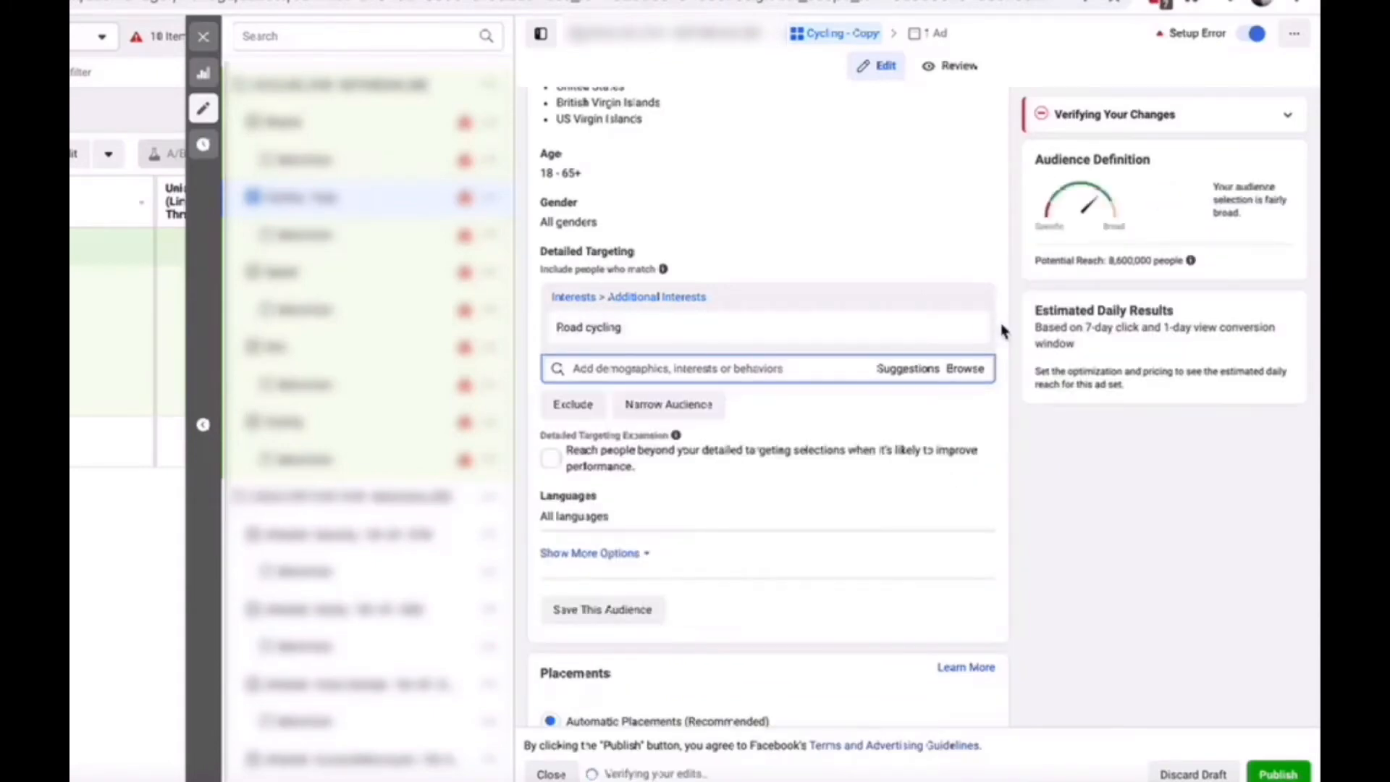
# Rename the duplicated Cycling ad set as Road cycling, reusing the name of its included interest
pyautogui.moveTo(706, 340)
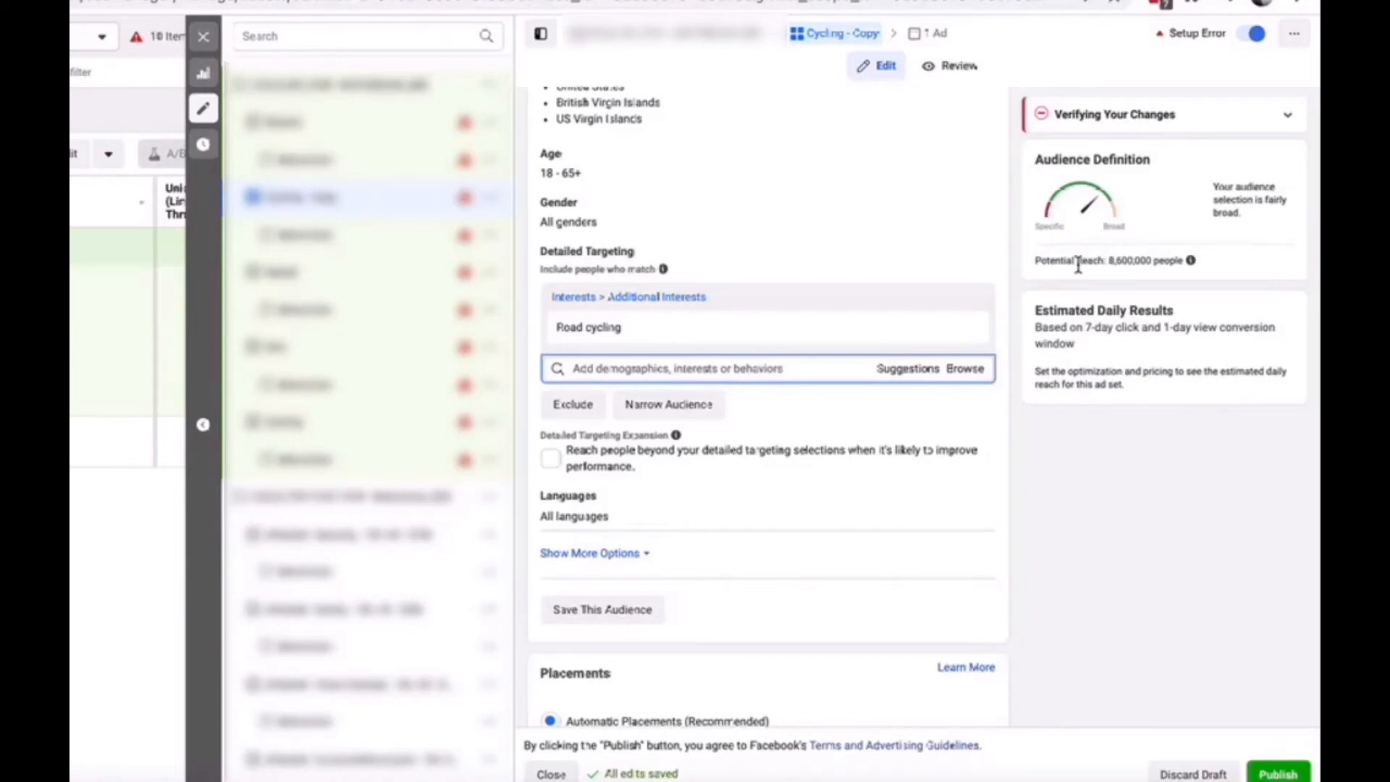
pyautogui.tripleClick(654, 327)
pyautogui.hotkey('ctrl', 'c')
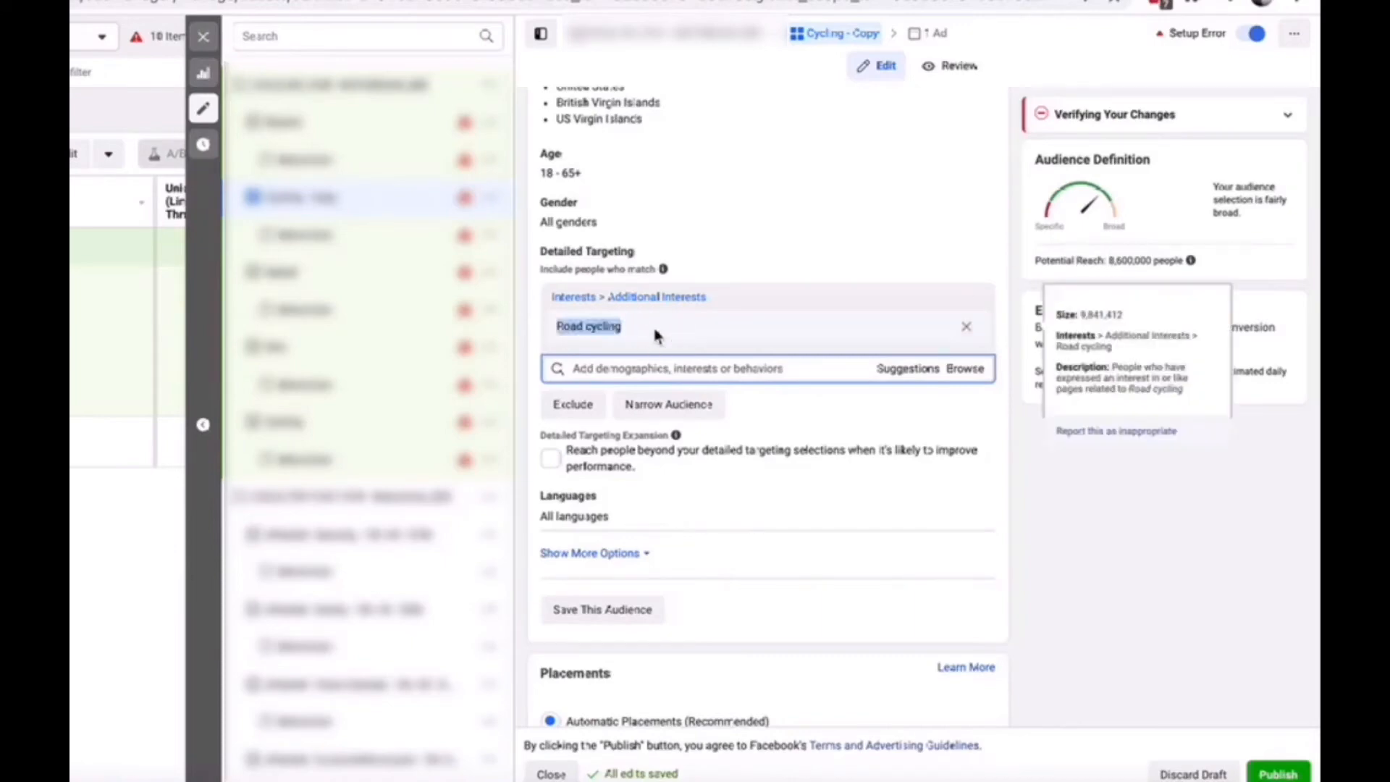
pyautogui.scroll(15, 653, 325)
pyautogui.tripleClick(608, 282)
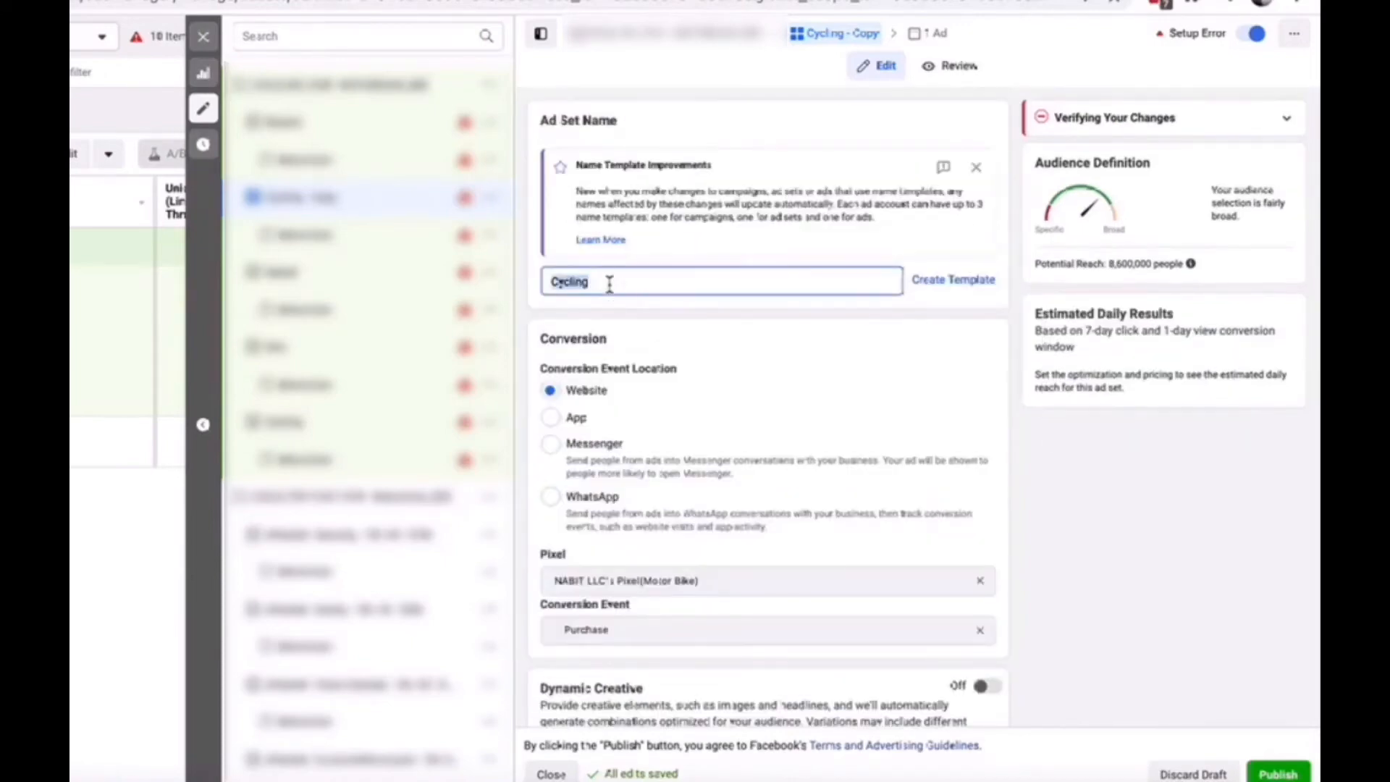
pyautogui.hotkey('ctrl', 'v')
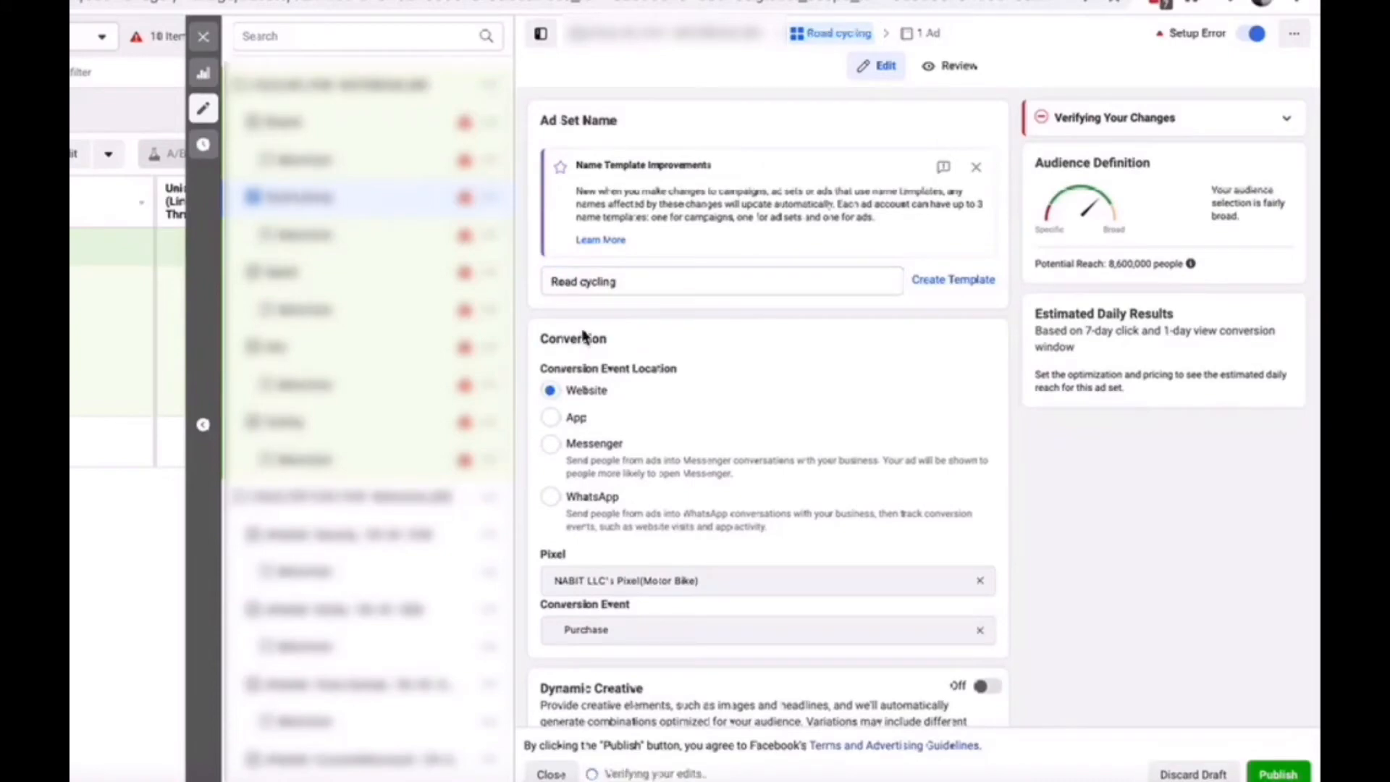
# Duplicate the Road cycling ad set and turn off Detailed Targeting Expansion in the copy
pyautogui.click(493, 201)
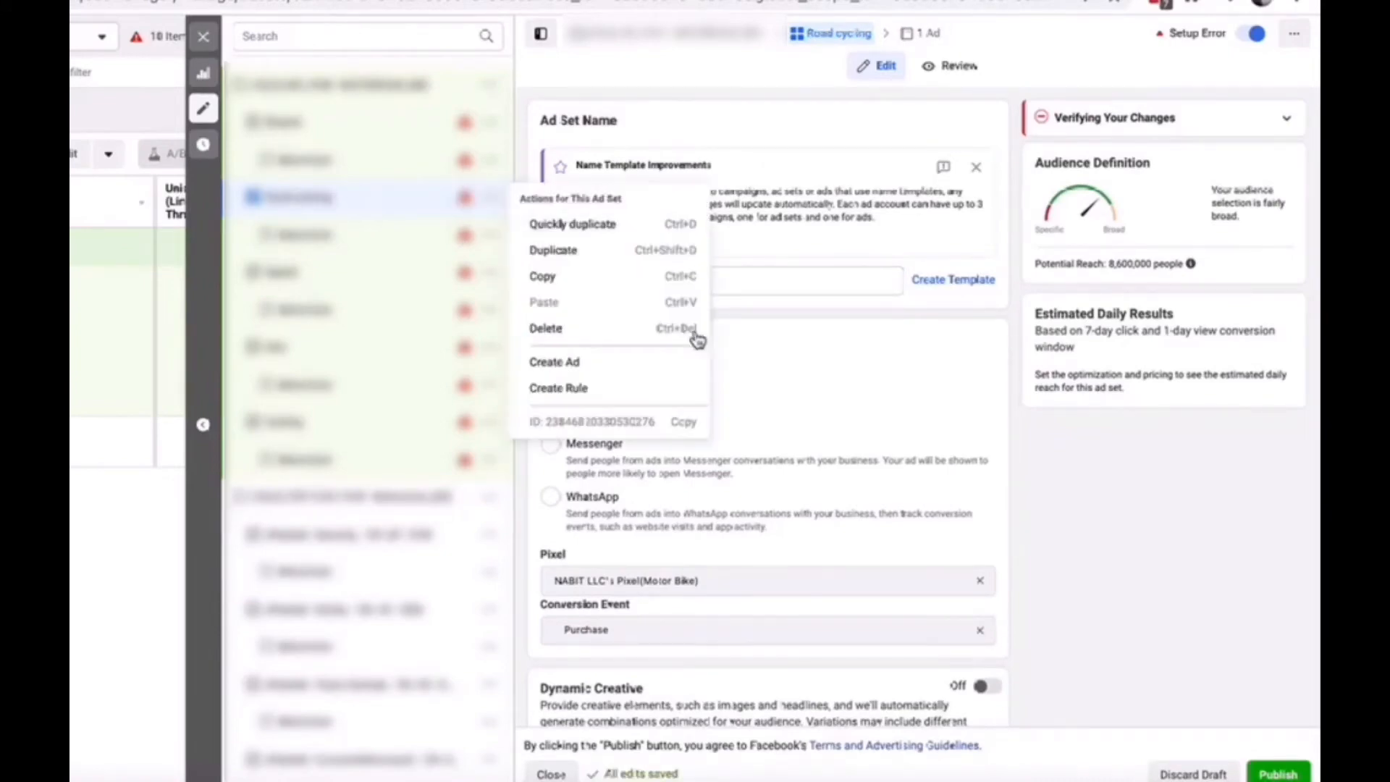
pyautogui.click(611, 248)
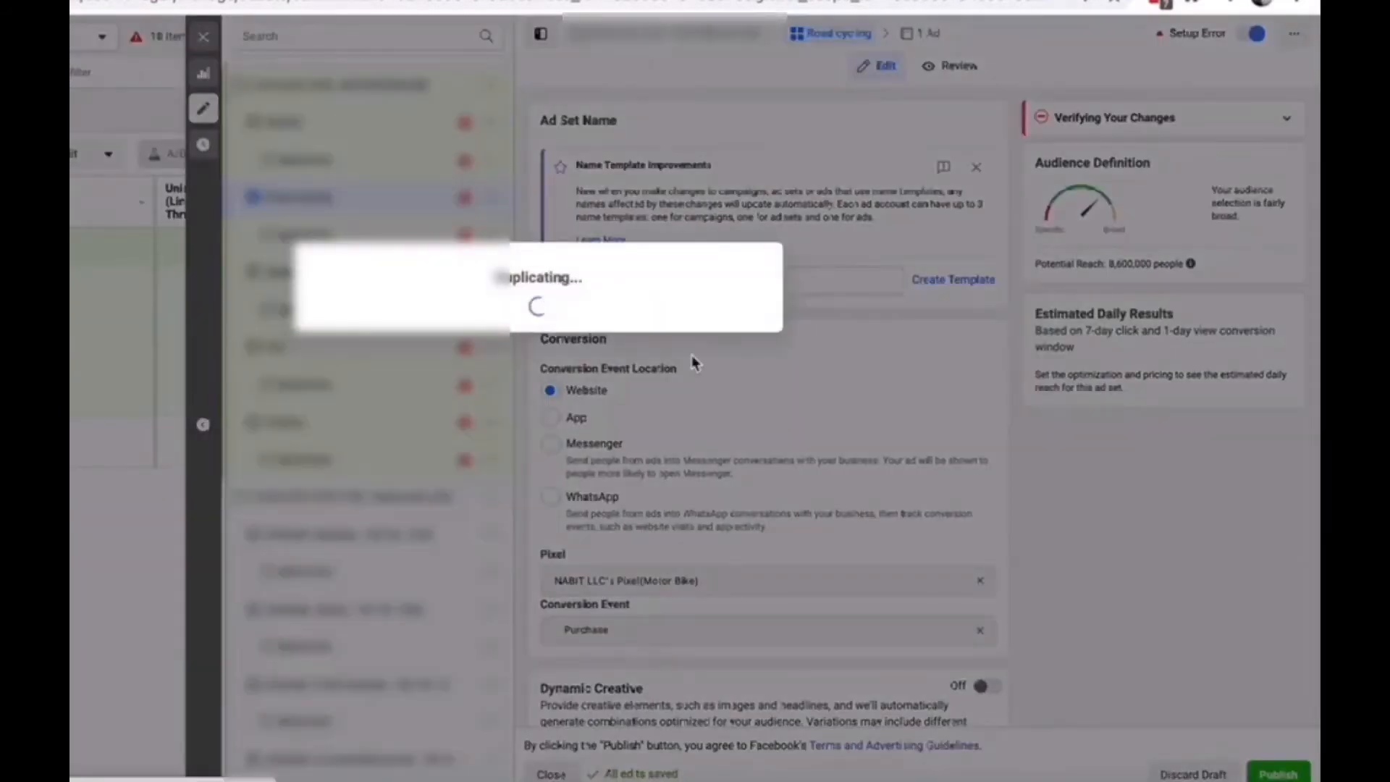
pyautogui.scroll(-20, 693, 361)
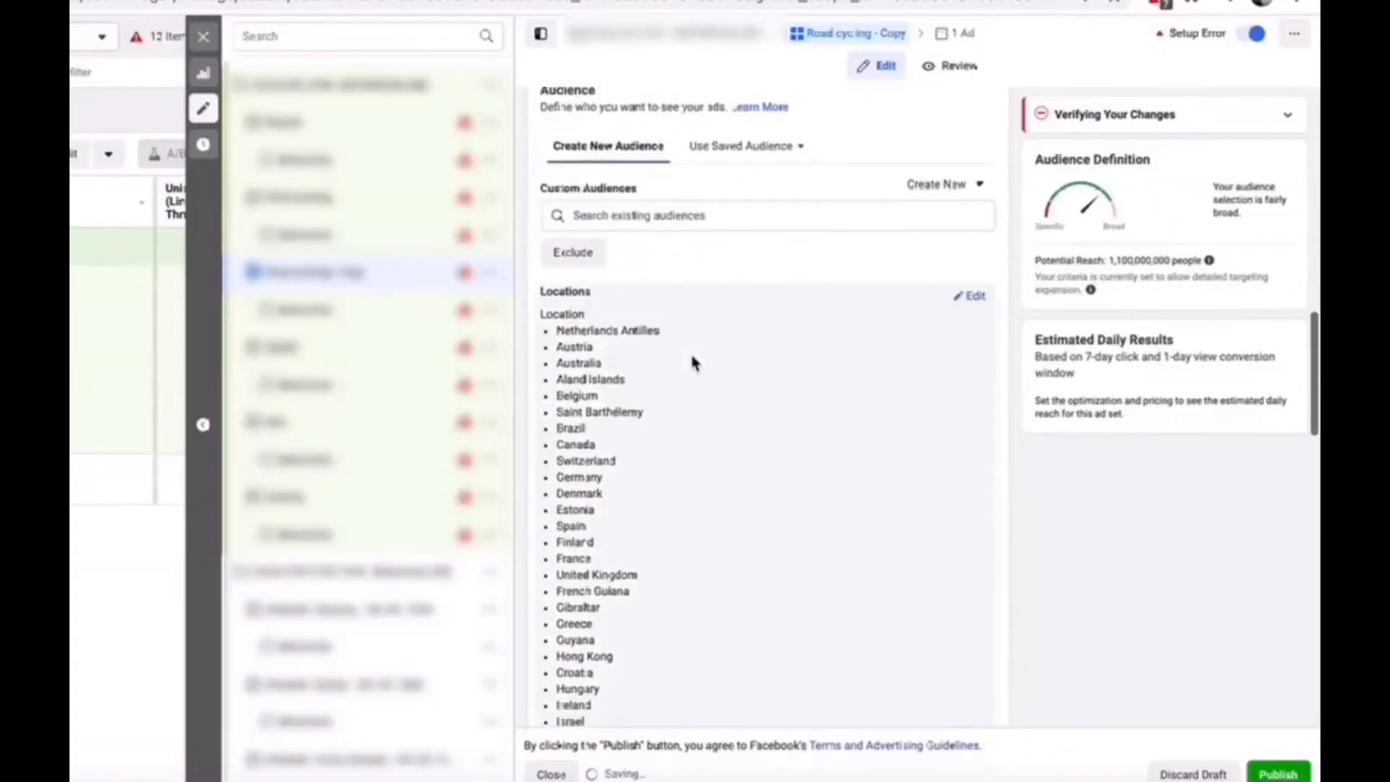
pyautogui.scroll(-3, 693, 361)
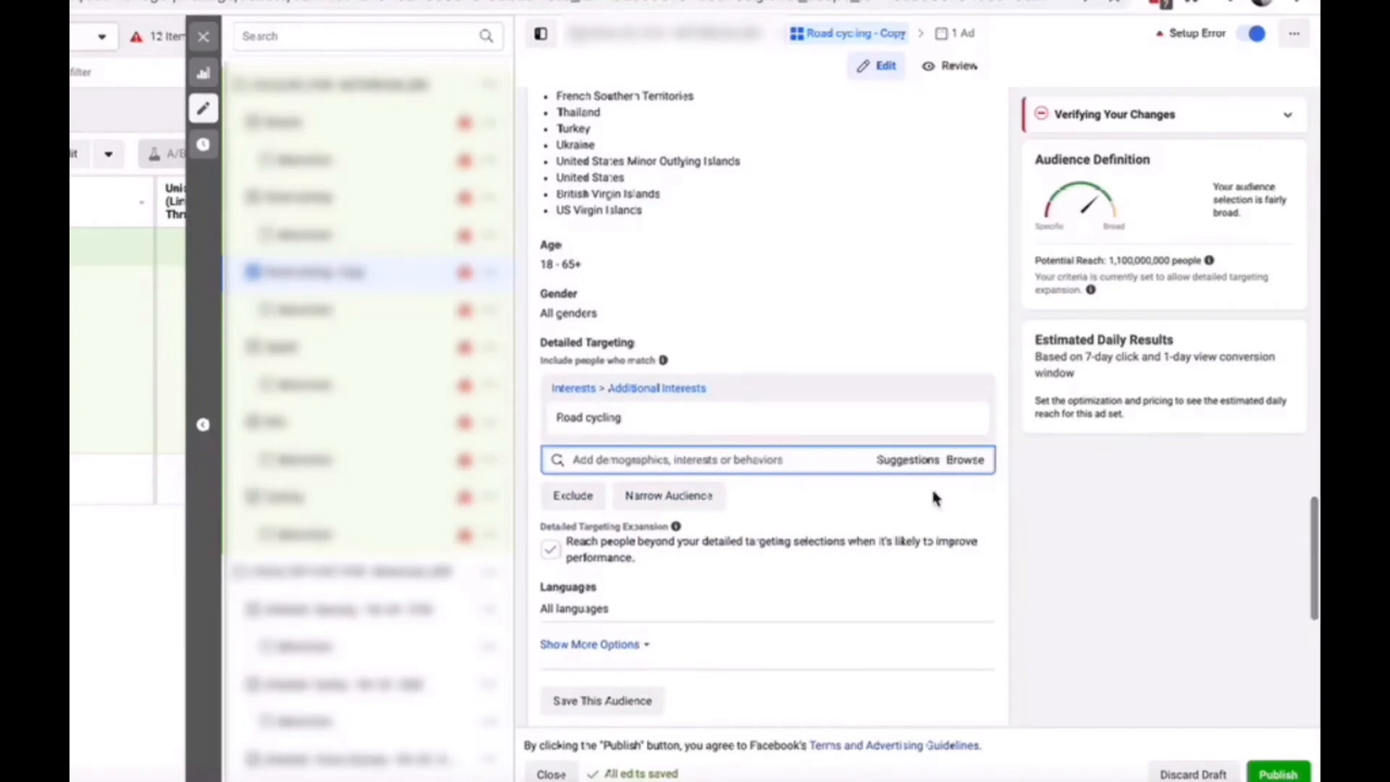
pyautogui.click(551, 554)
pyautogui.scroll(-1, 781, 507)
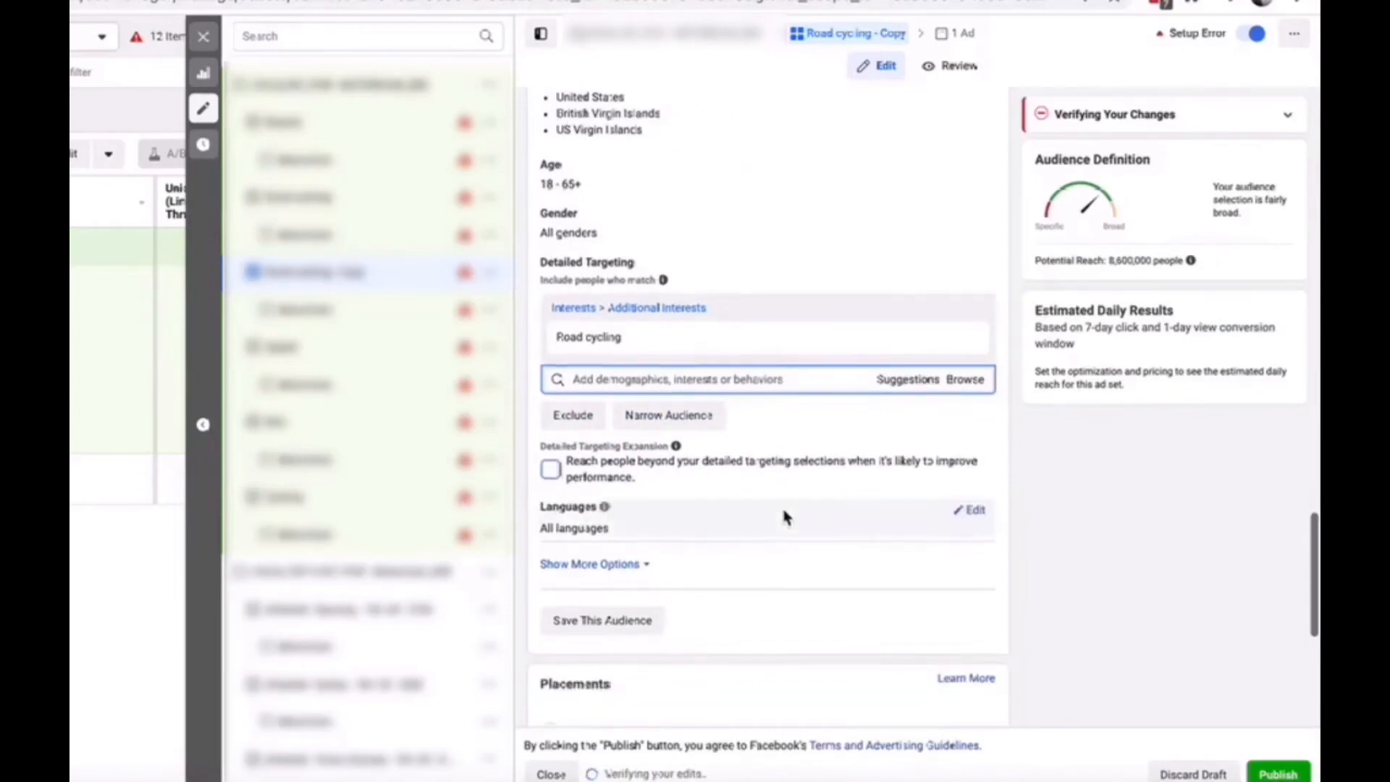
# Search the detailed targeting for "safety" and replace the copy's Road cycling interest with the Safety interest
pyautogui.click(904, 380)
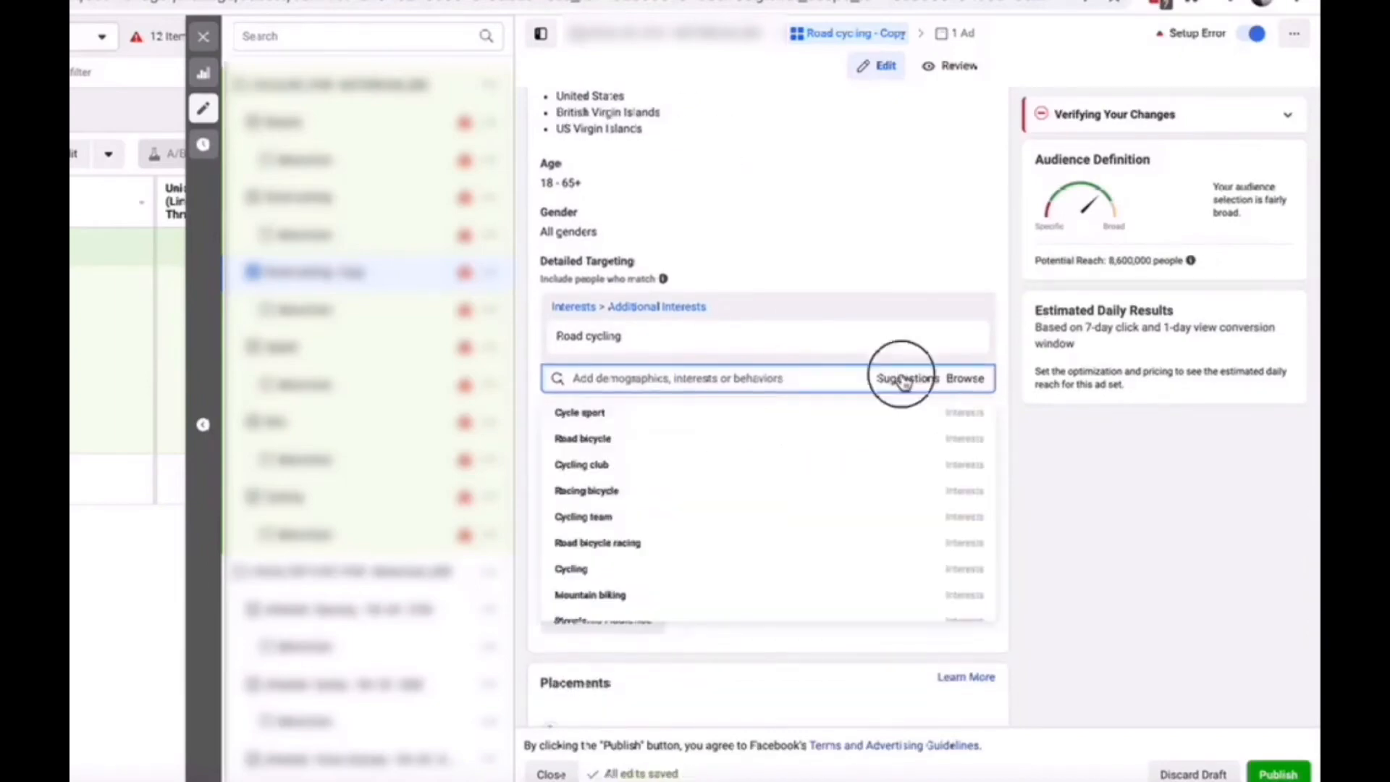
pyautogui.click(671, 376)
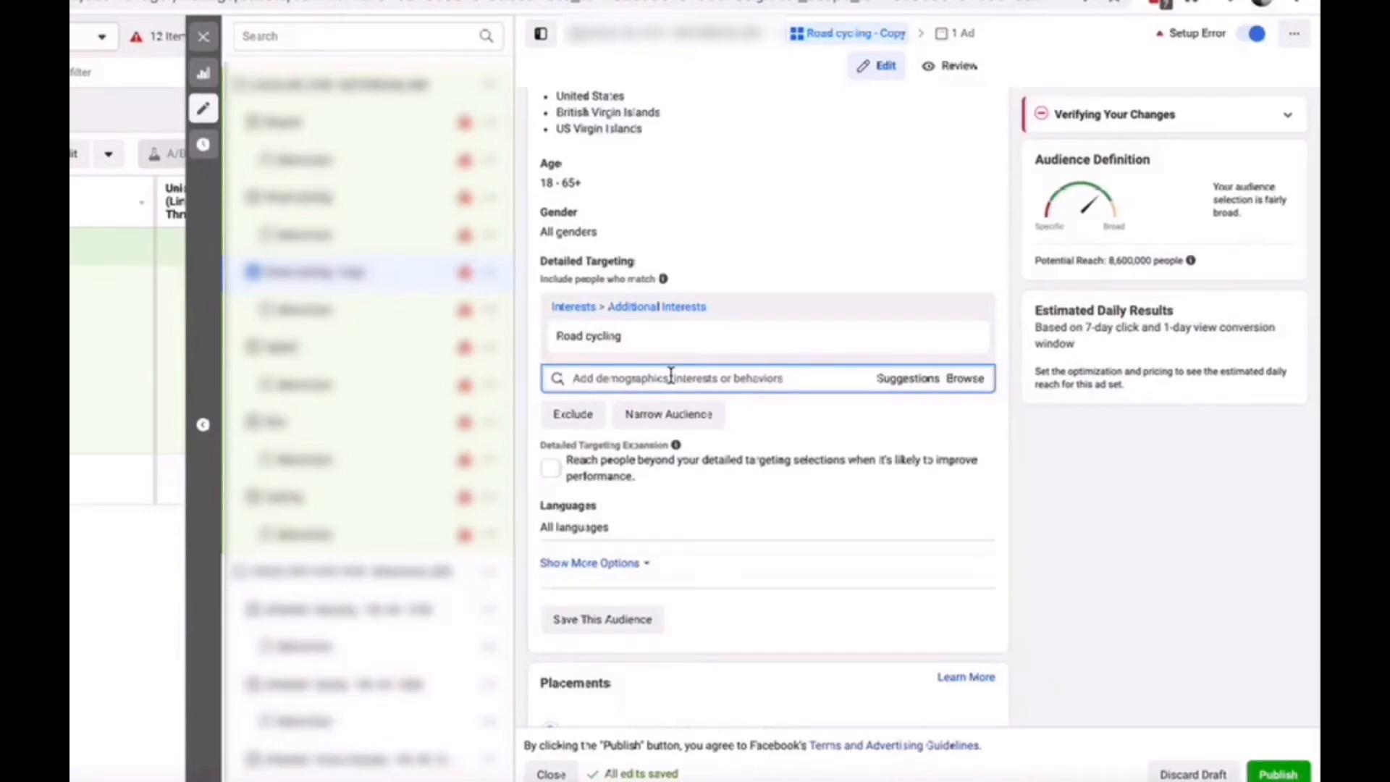
pyautogui.write('safety')
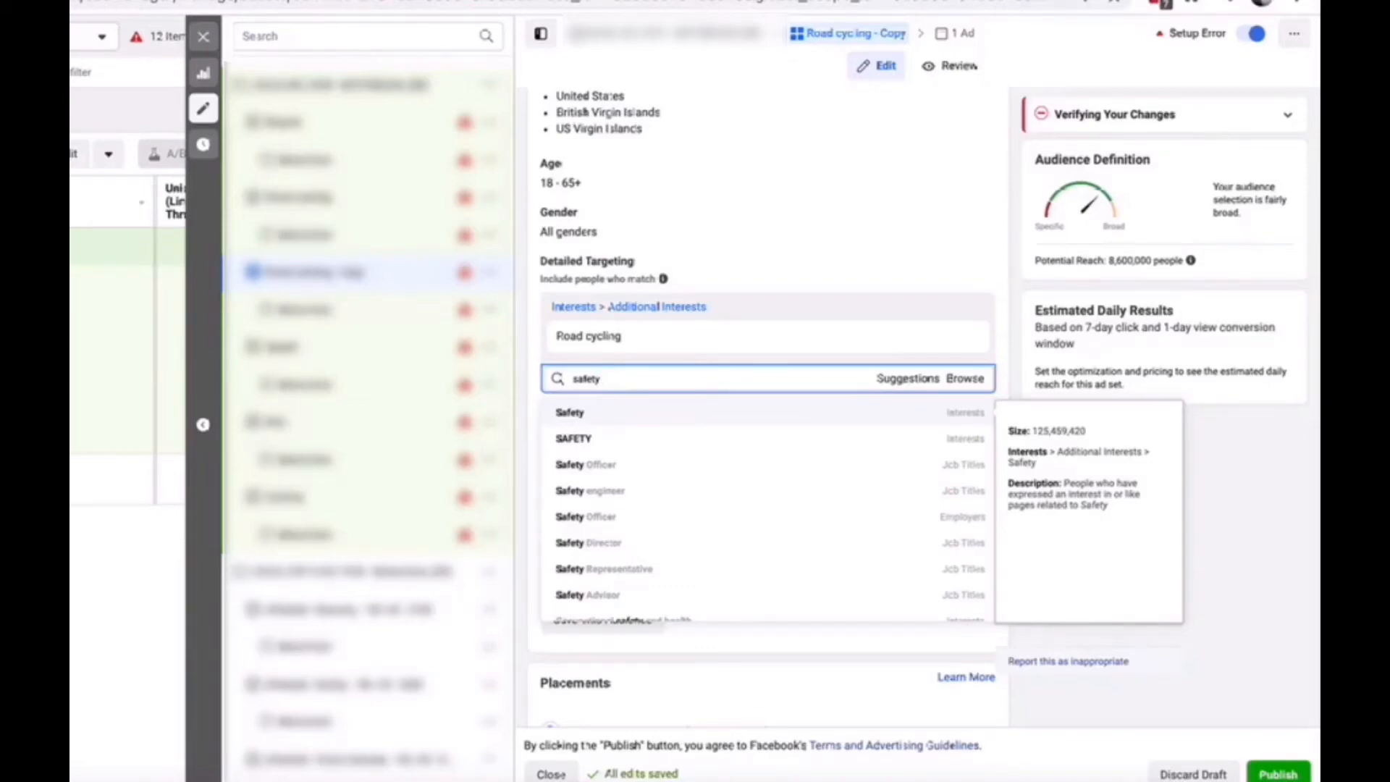
pyautogui.click(968, 407)
pyautogui.click(968, 401)
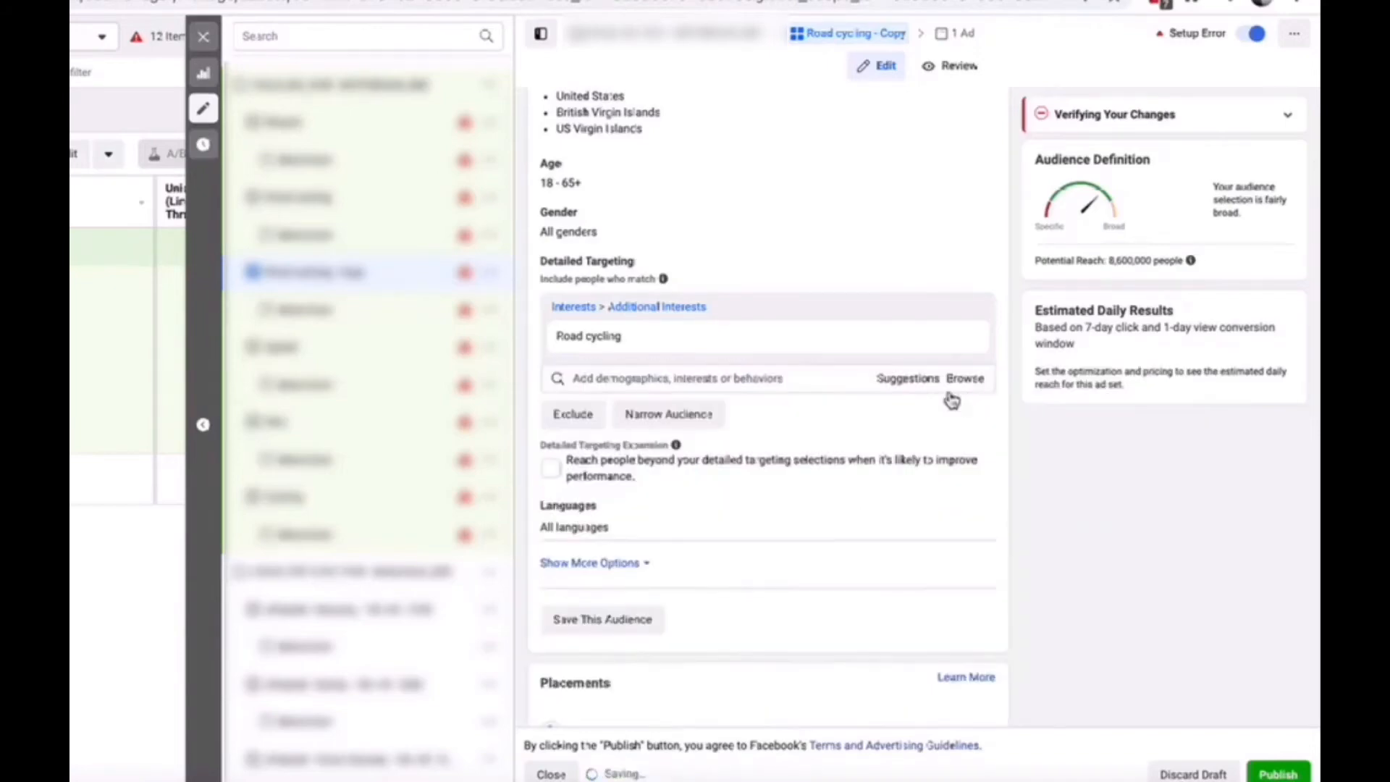
pyautogui.click(901, 380)
pyautogui.write('safety')
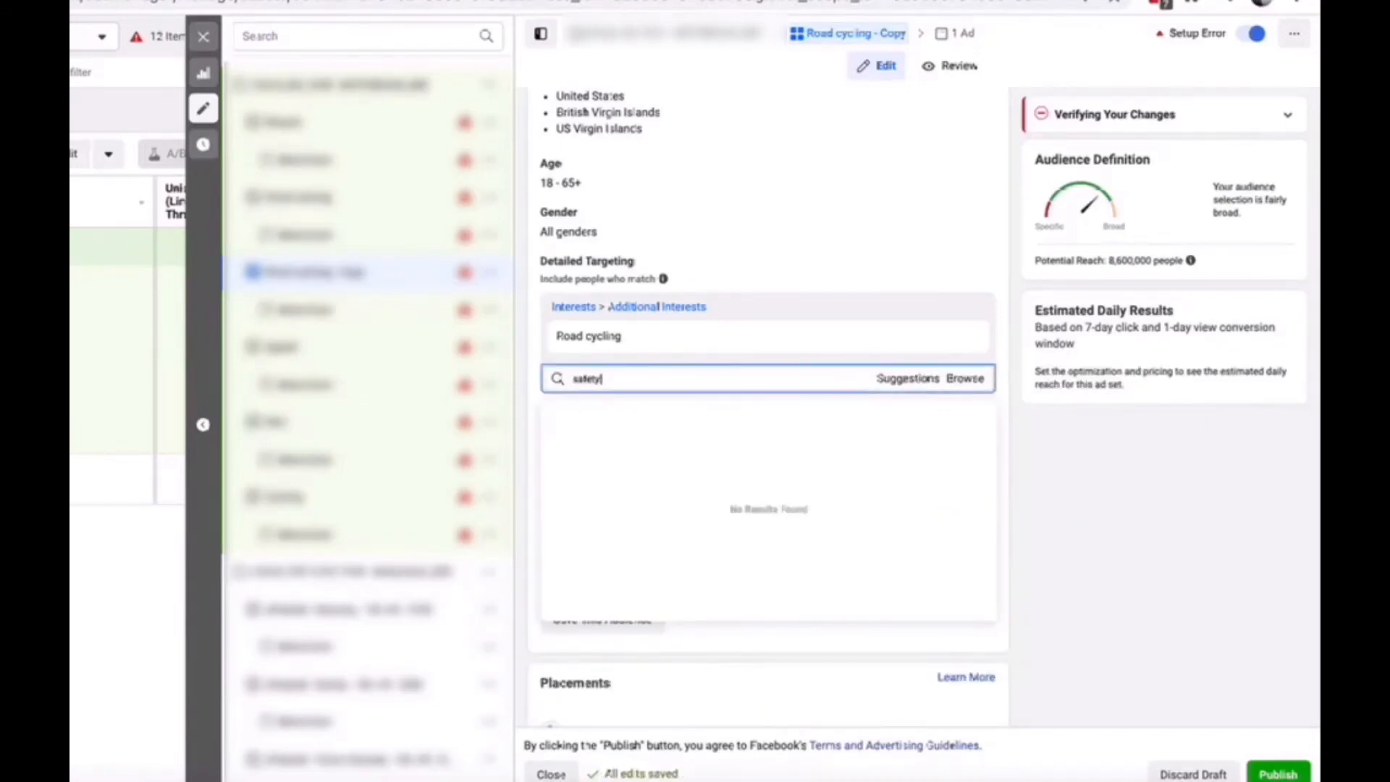
pyautogui.click(780, 409)
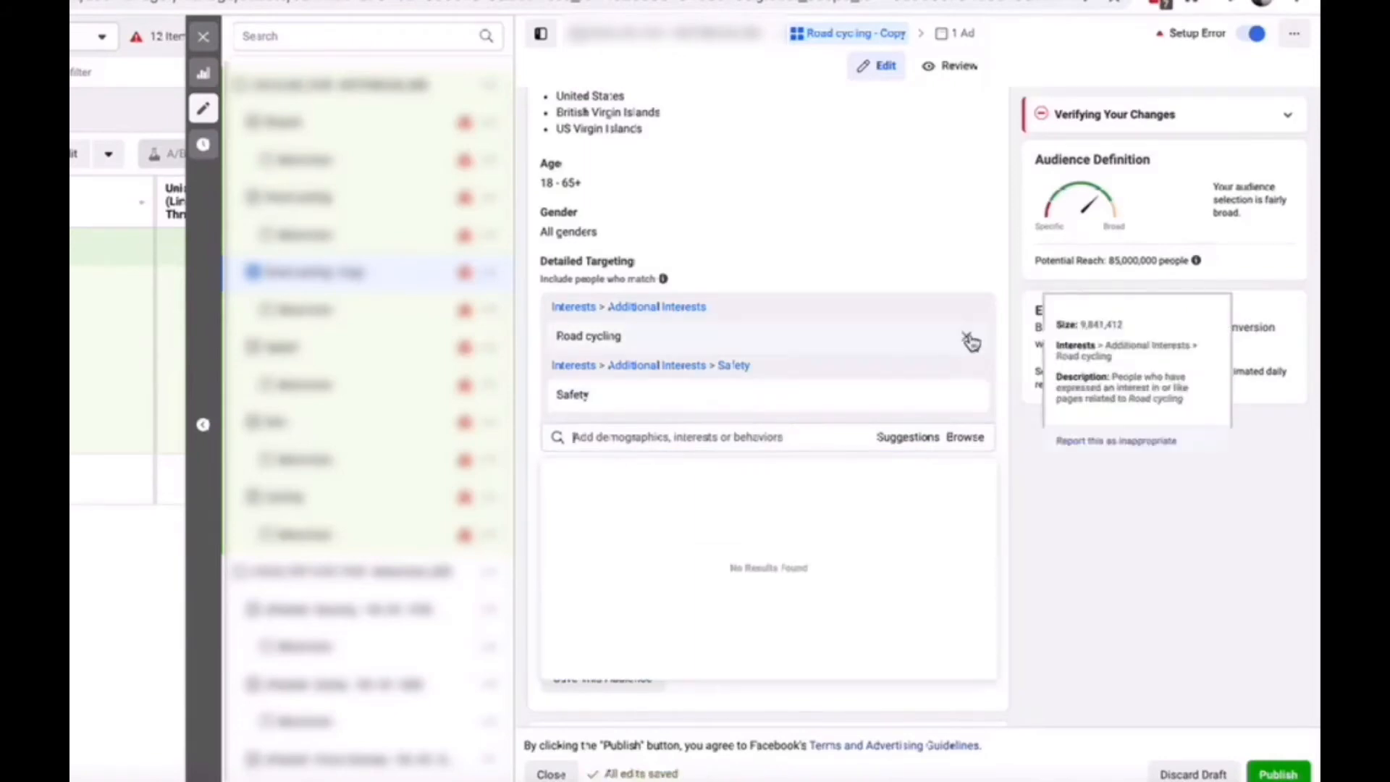
pyautogui.click(967, 337)
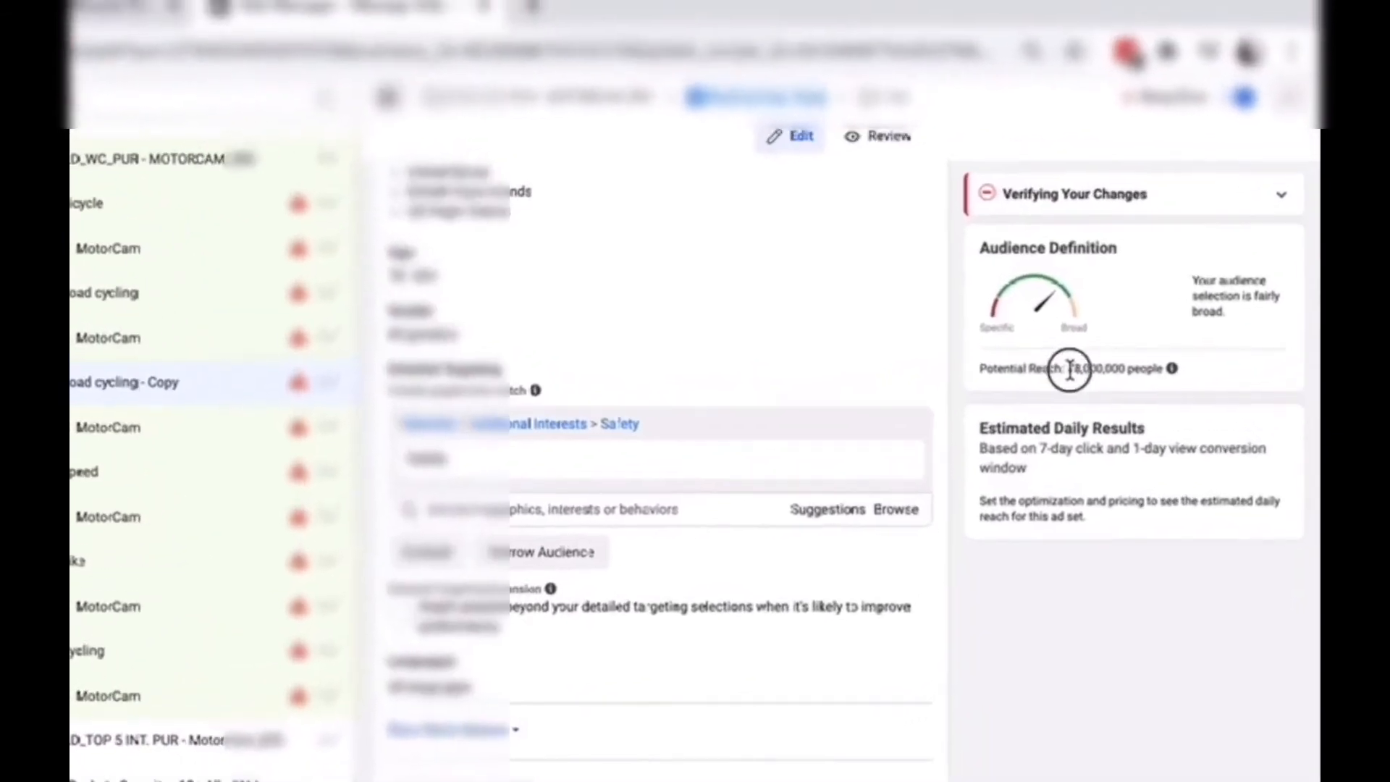
pyautogui.moveTo(1109, 260); pyautogui.dragTo(1120, 261)
pyautogui.click(776, 584)
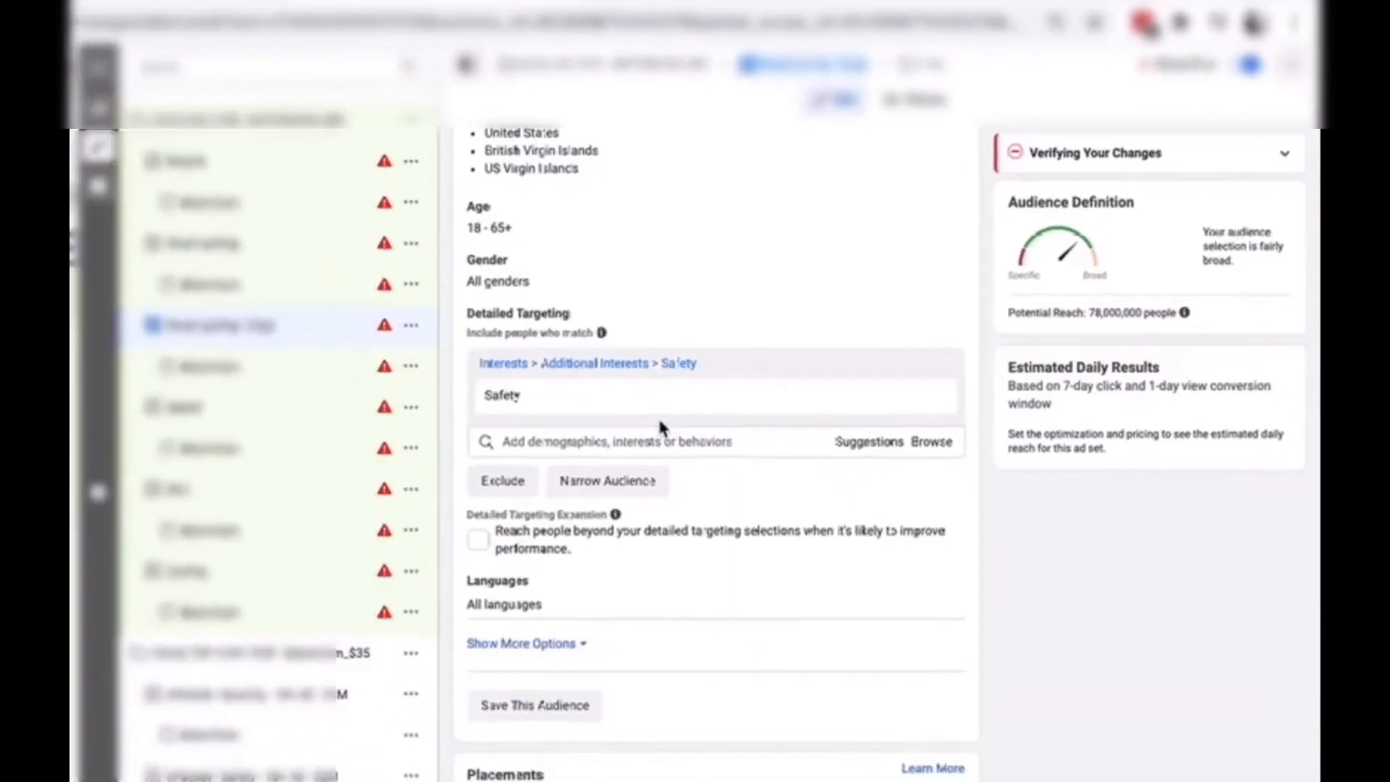
# Set the minimum audience age to 21 in the ad set targeting the Safety interest
pyautogui.moveTo(552, 490)
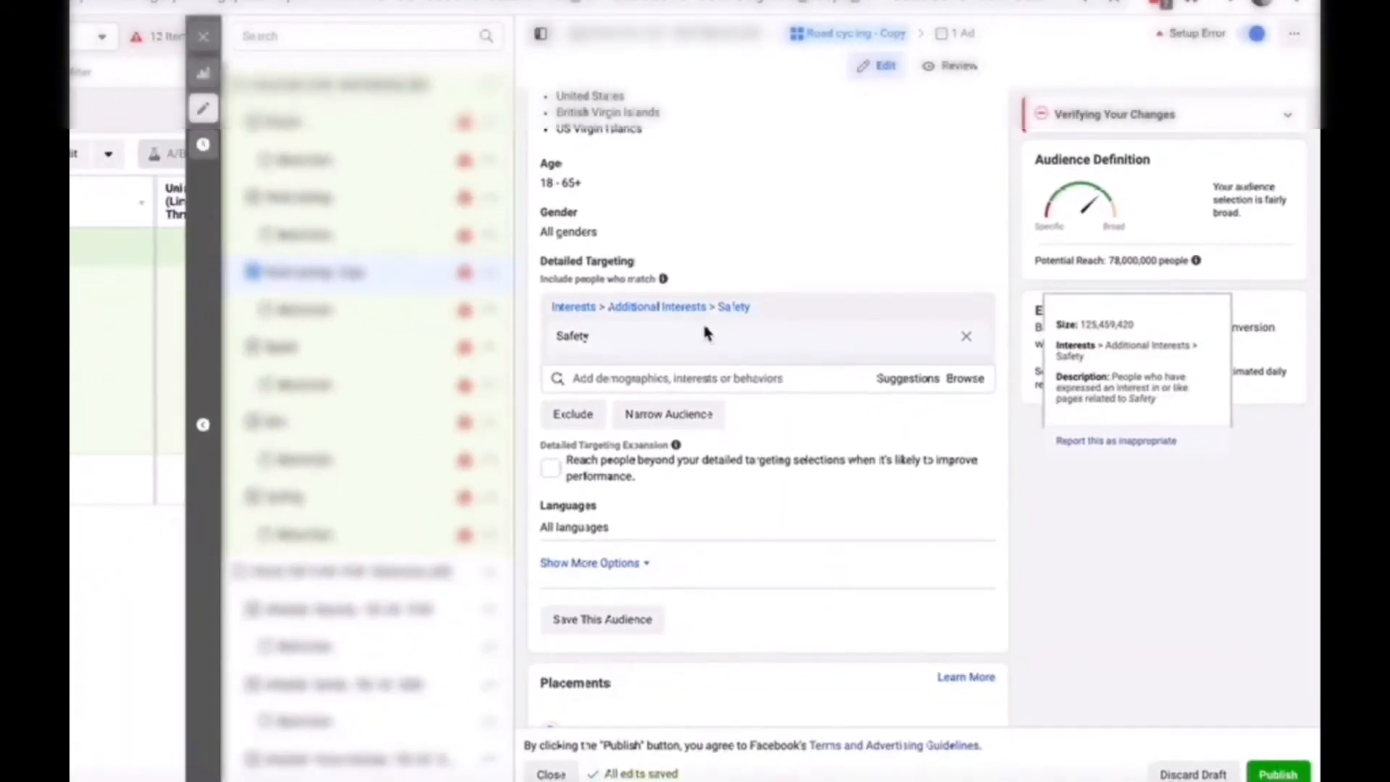
pyautogui.scroll(2, 706, 333)
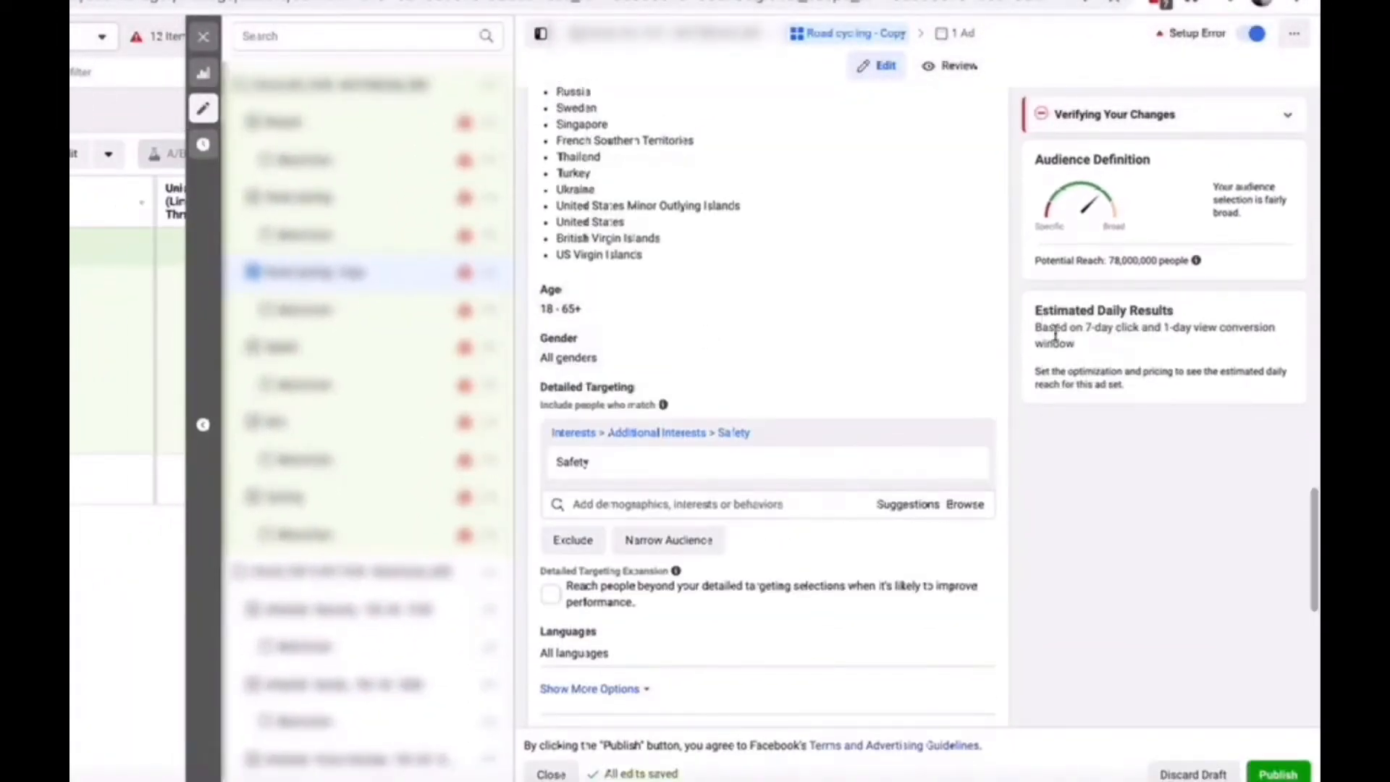
pyautogui.click(972, 292)
pyautogui.click(597, 316)
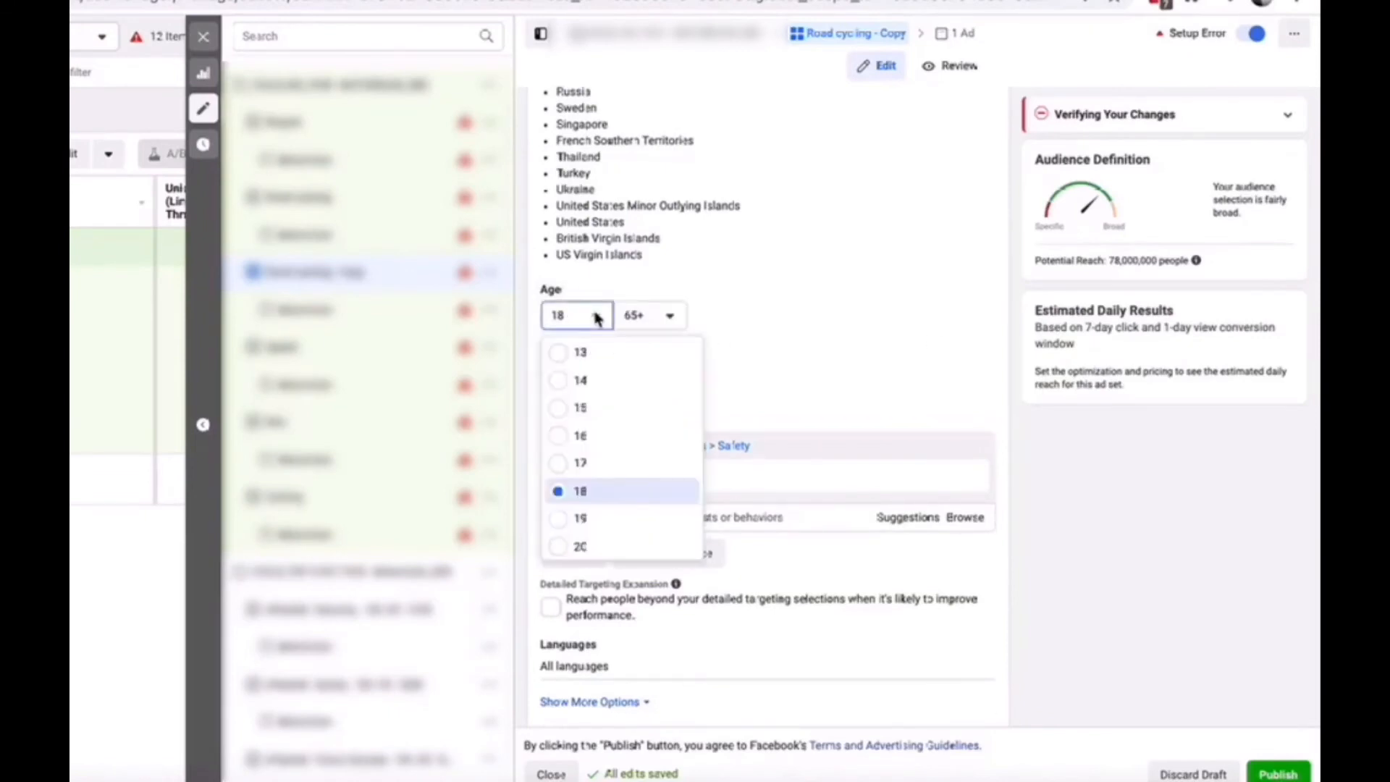
pyautogui.scroll(-2, 613, 504)
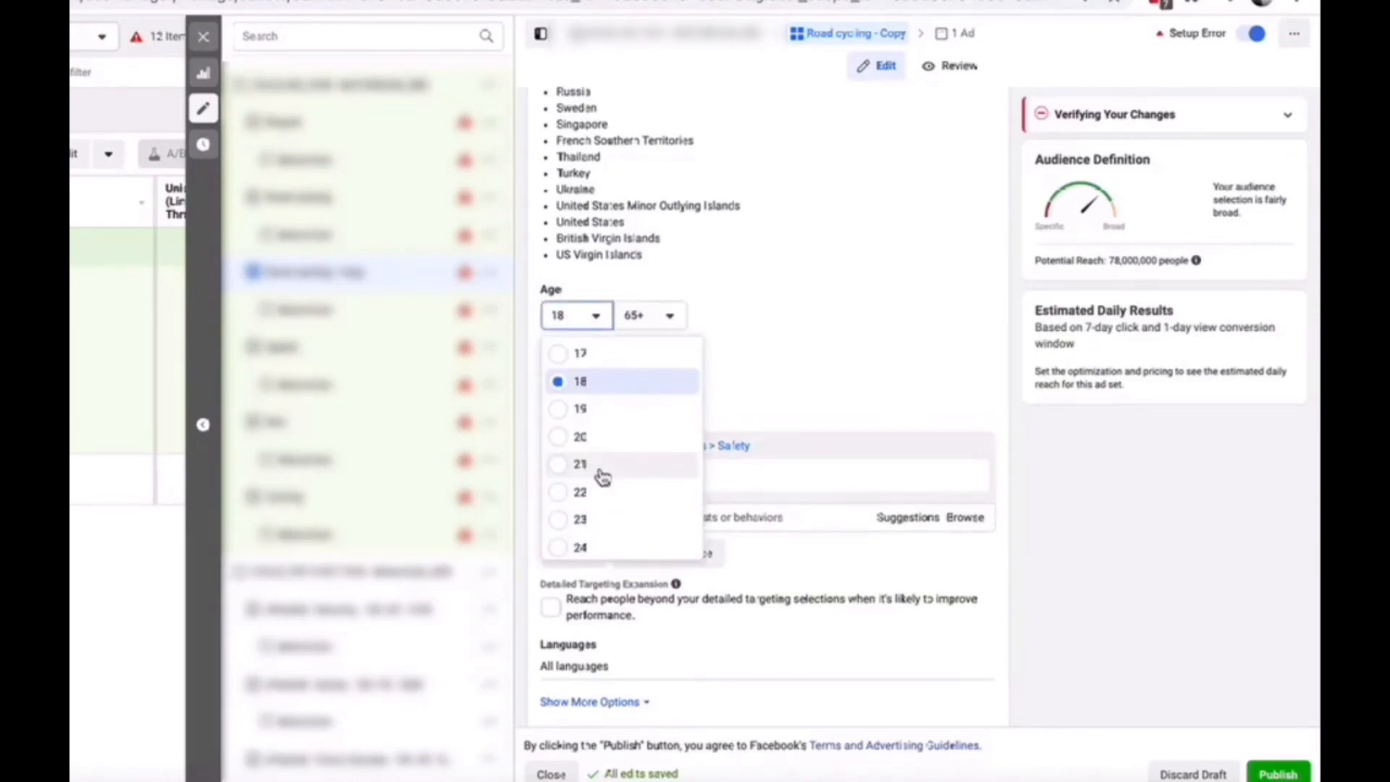
pyautogui.click(601, 468)
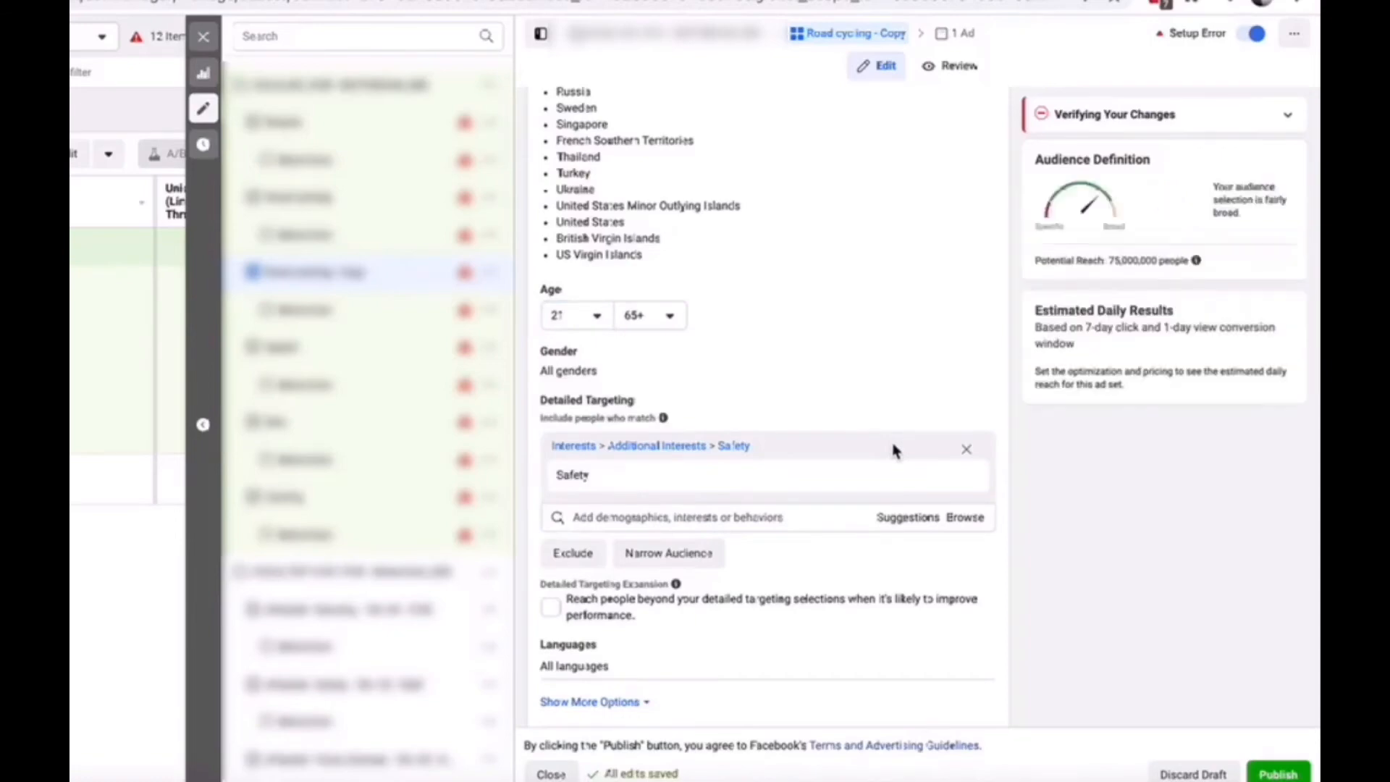
# Set the minimum audience age to 25 in the ad set targeting the Safety interest
pyautogui.click(575, 315)
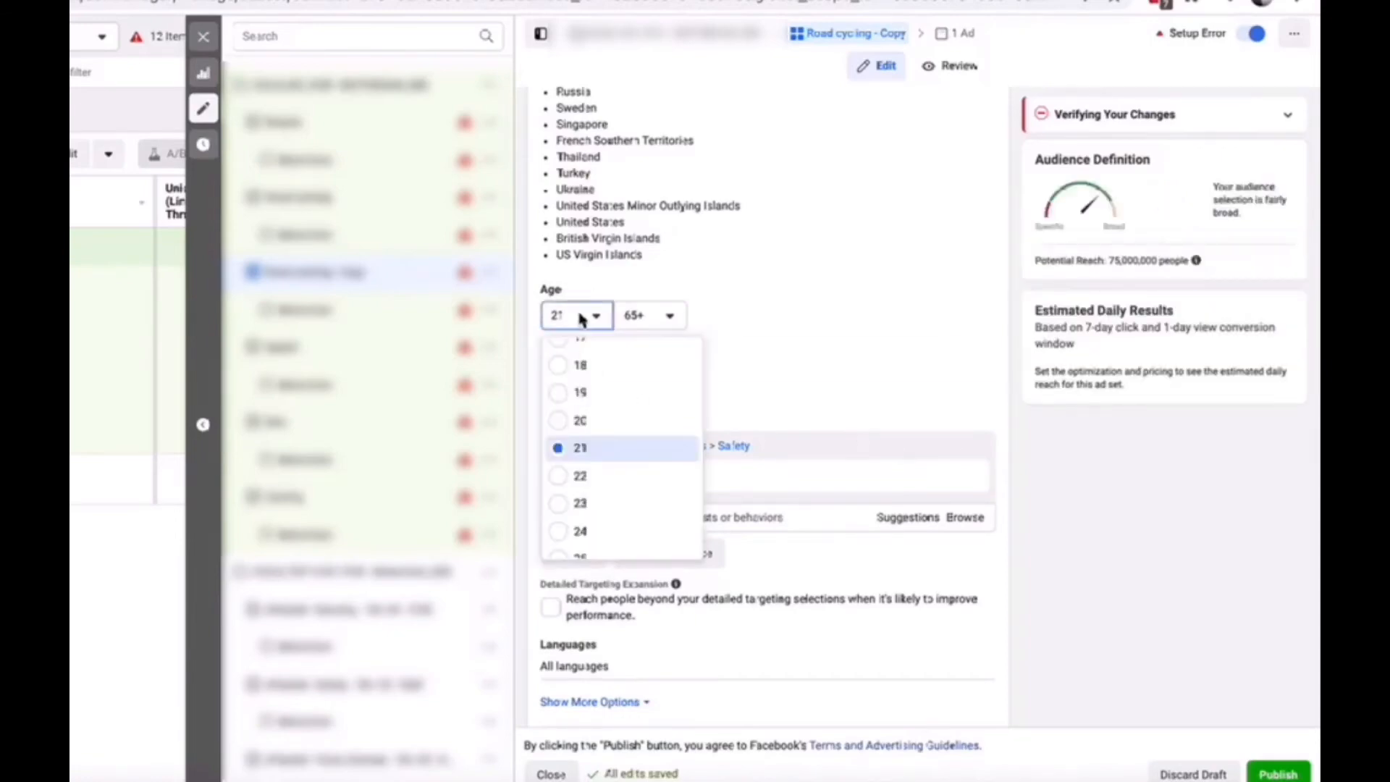
pyautogui.scroll(-1, 637, 456)
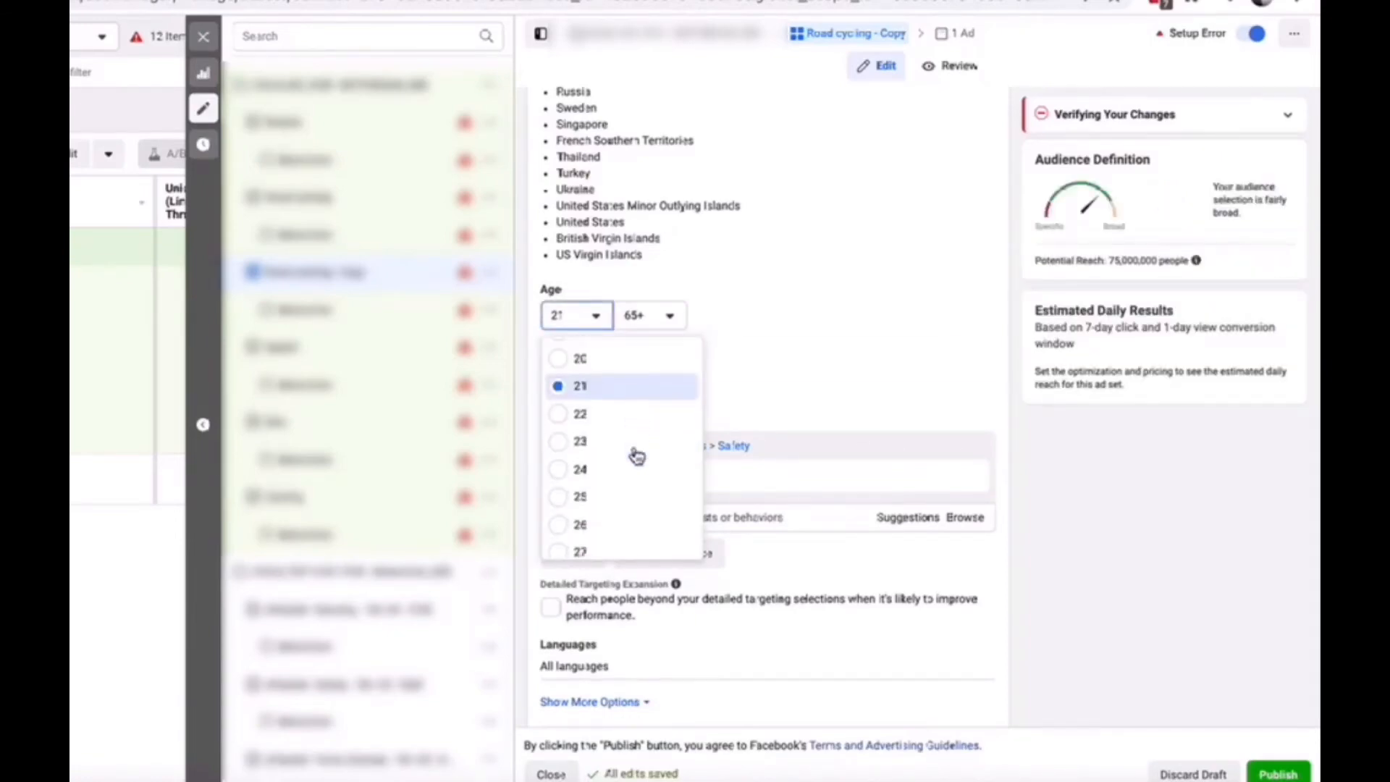
pyautogui.click(610, 503)
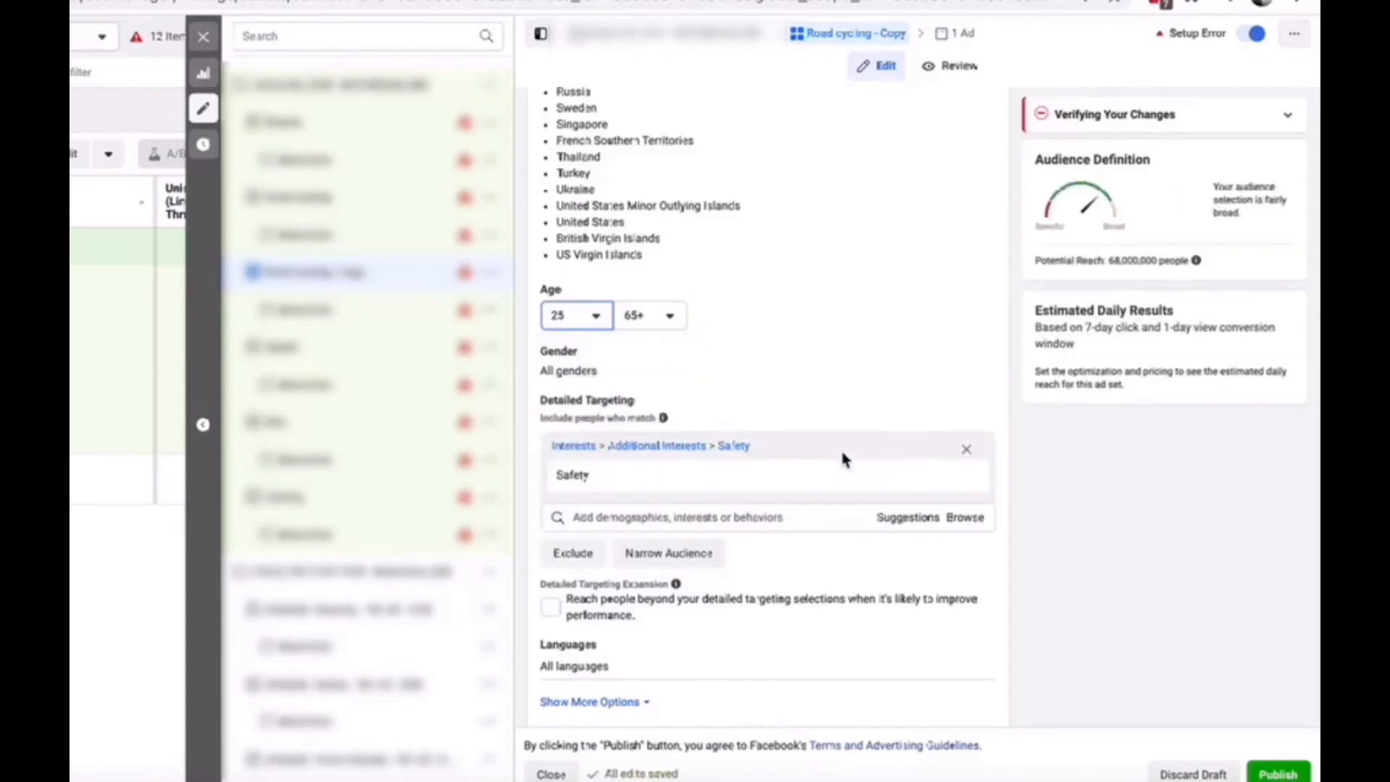
# Rename the Road cycling copy as "Safety", reusing the name of its targeted interest
pyautogui.doubleClick(632, 490)
pyautogui.hotkey('ctrl', 'c')
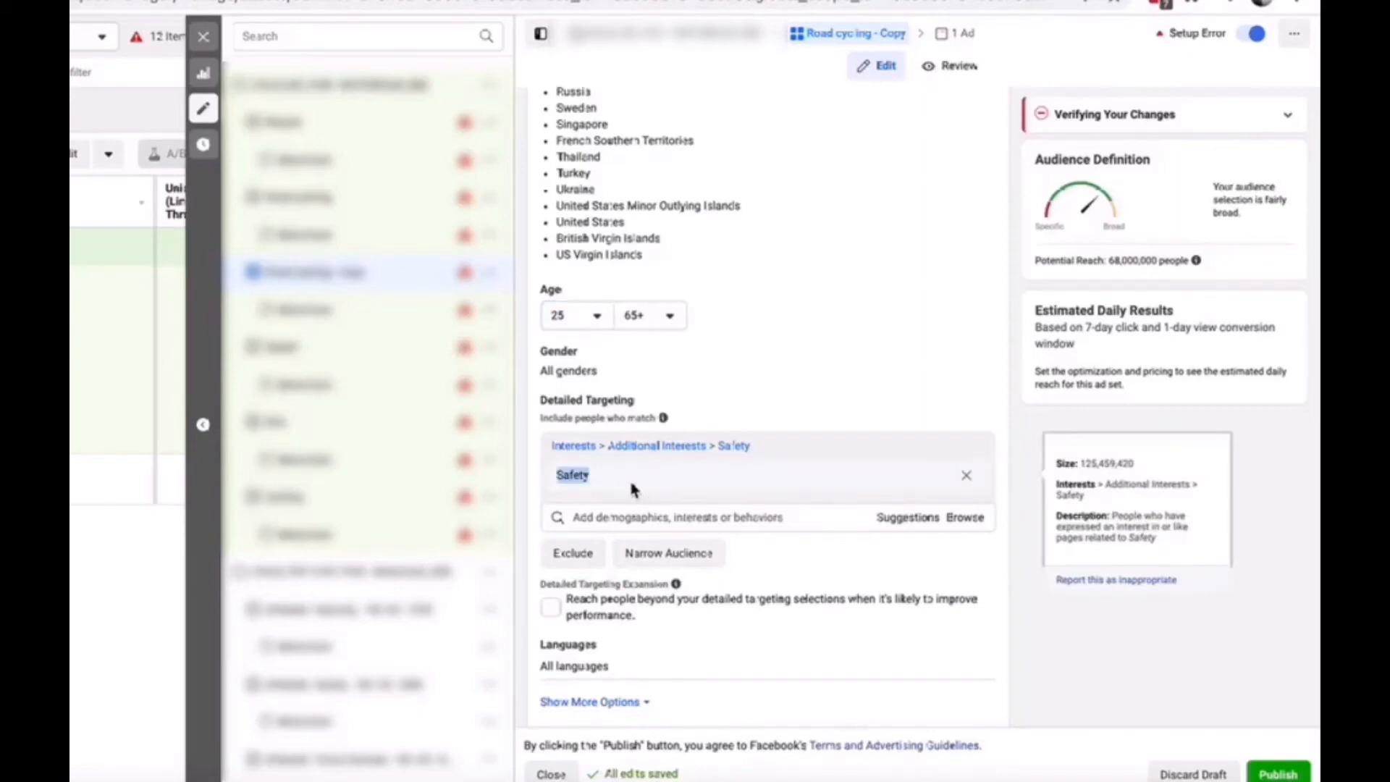
pyautogui.scroll(10, 631, 489)
pyautogui.tripleClick(591, 281)
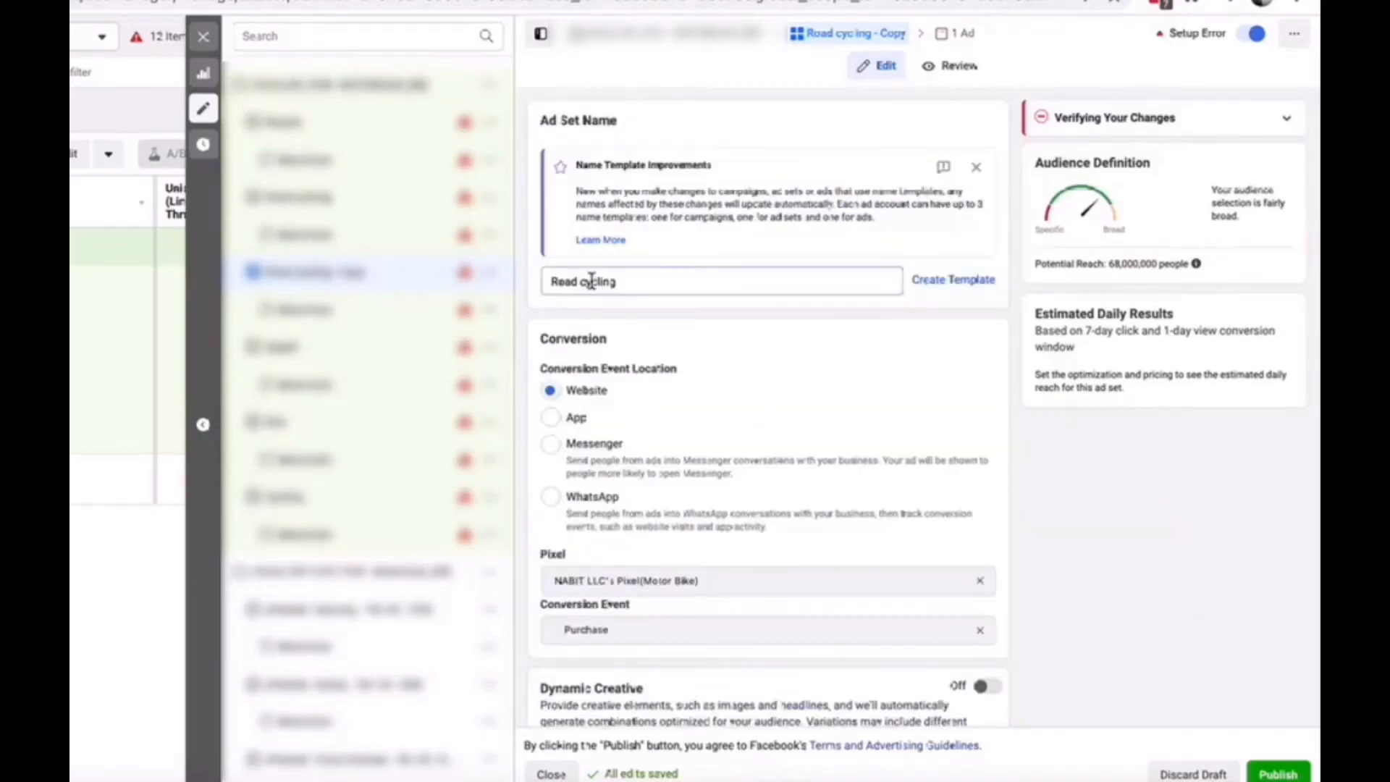
pyautogui.hotkey('ctrl', 'v')
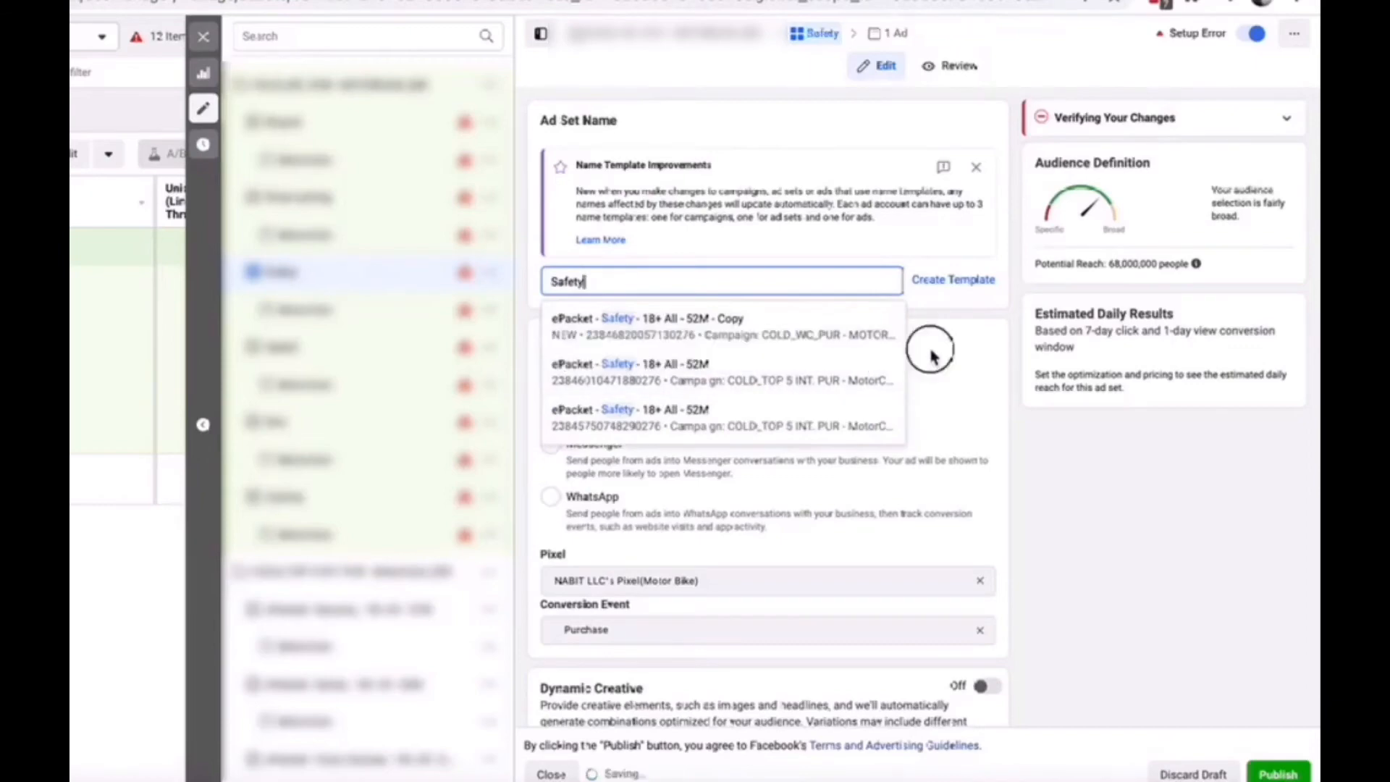
pyautogui.click(679, 322)
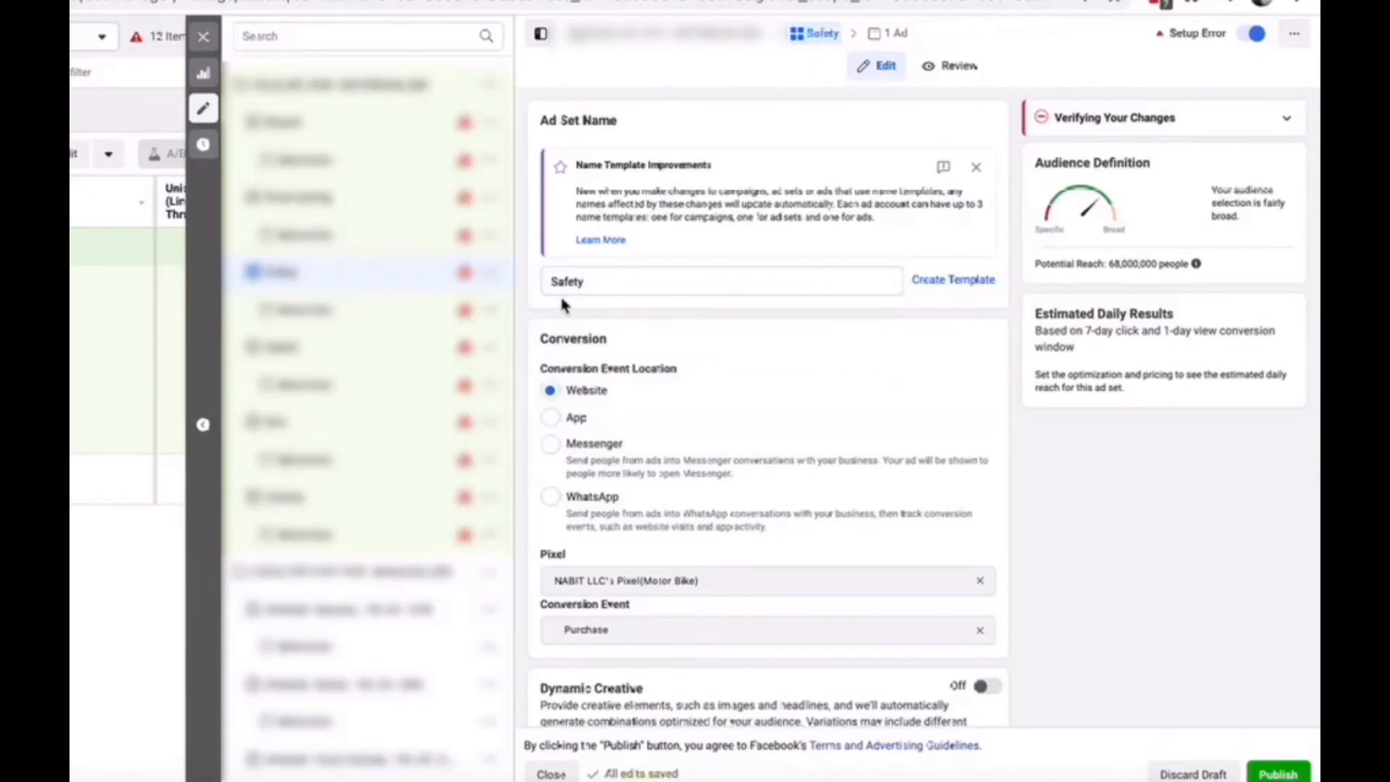
# Turn off Detailed Targeting Expansion in the duplicated Safety ad set and look through the suggested interests
pyautogui.scroll(-10, 891, 434)
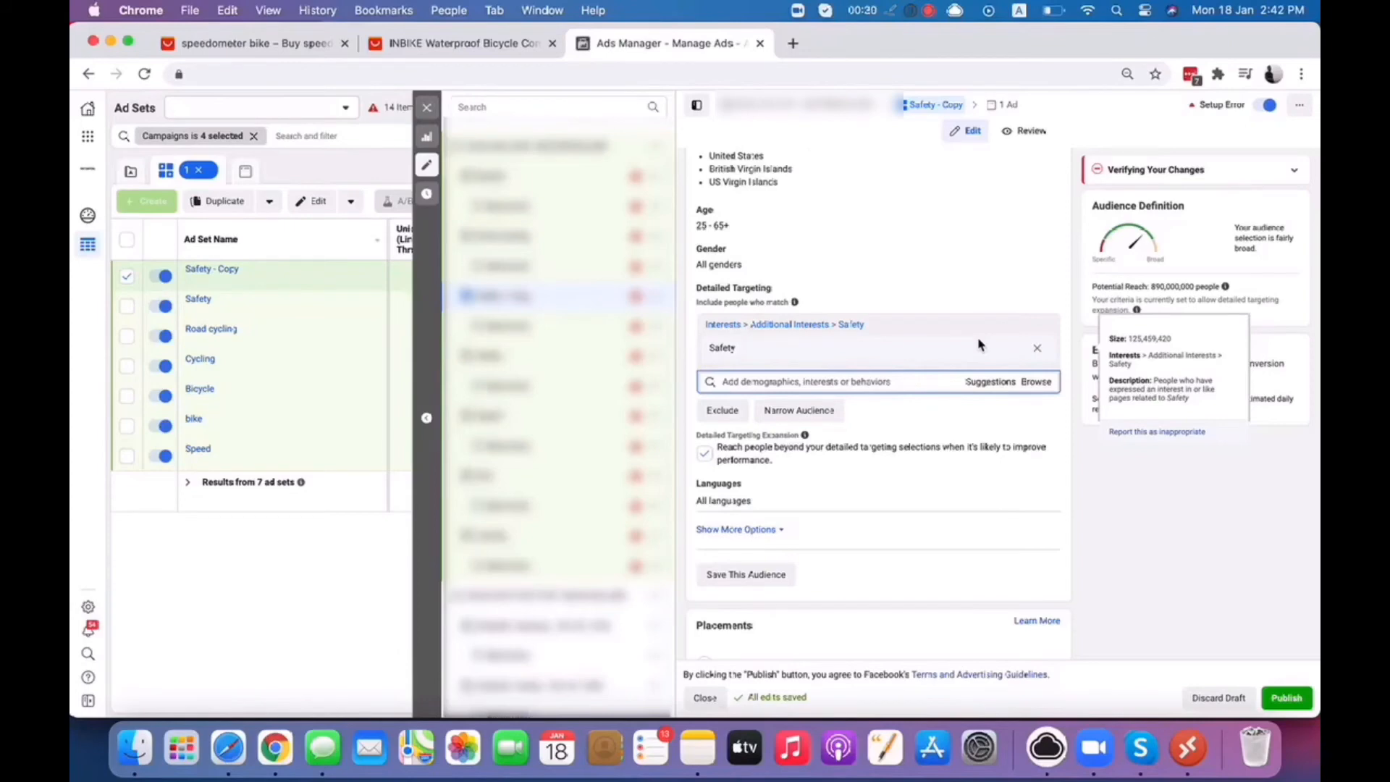
pyautogui.click(704, 454)
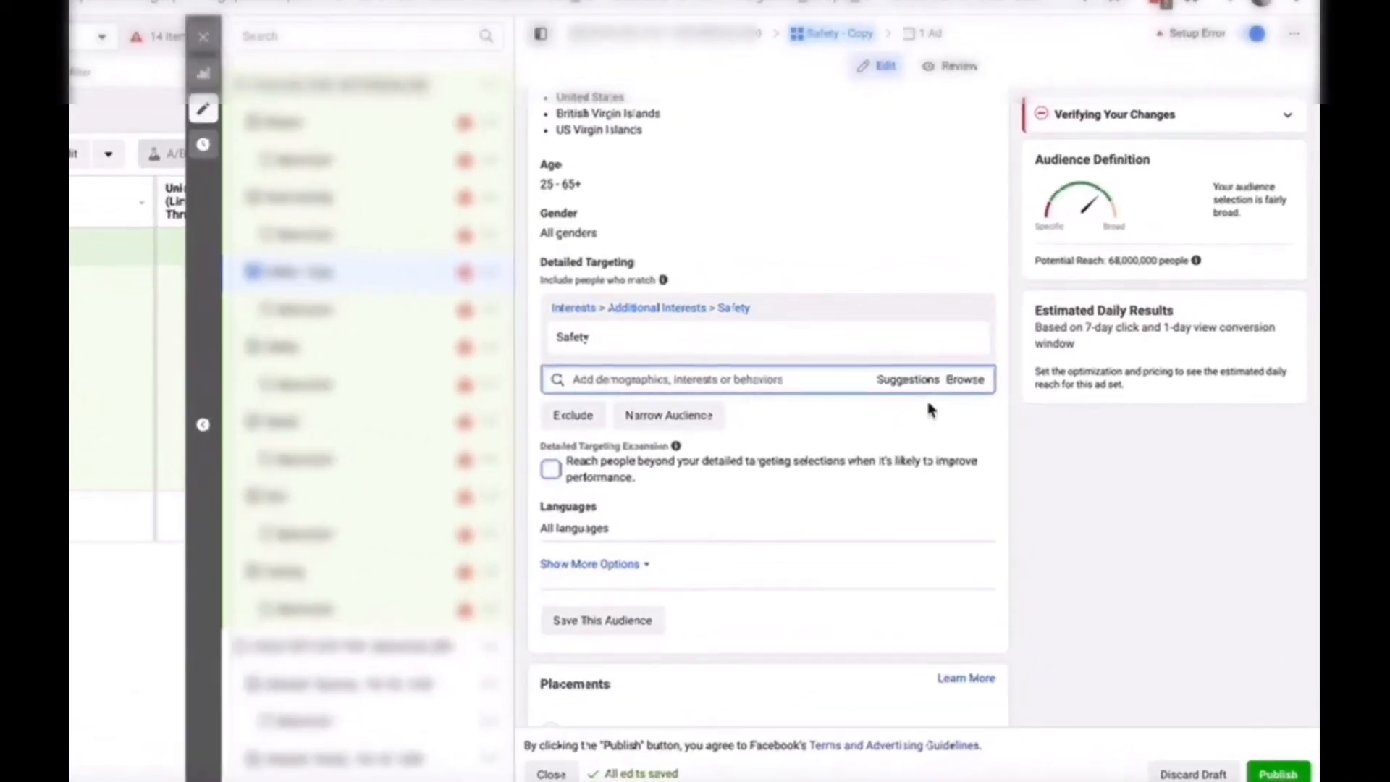
pyautogui.click(907, 379)
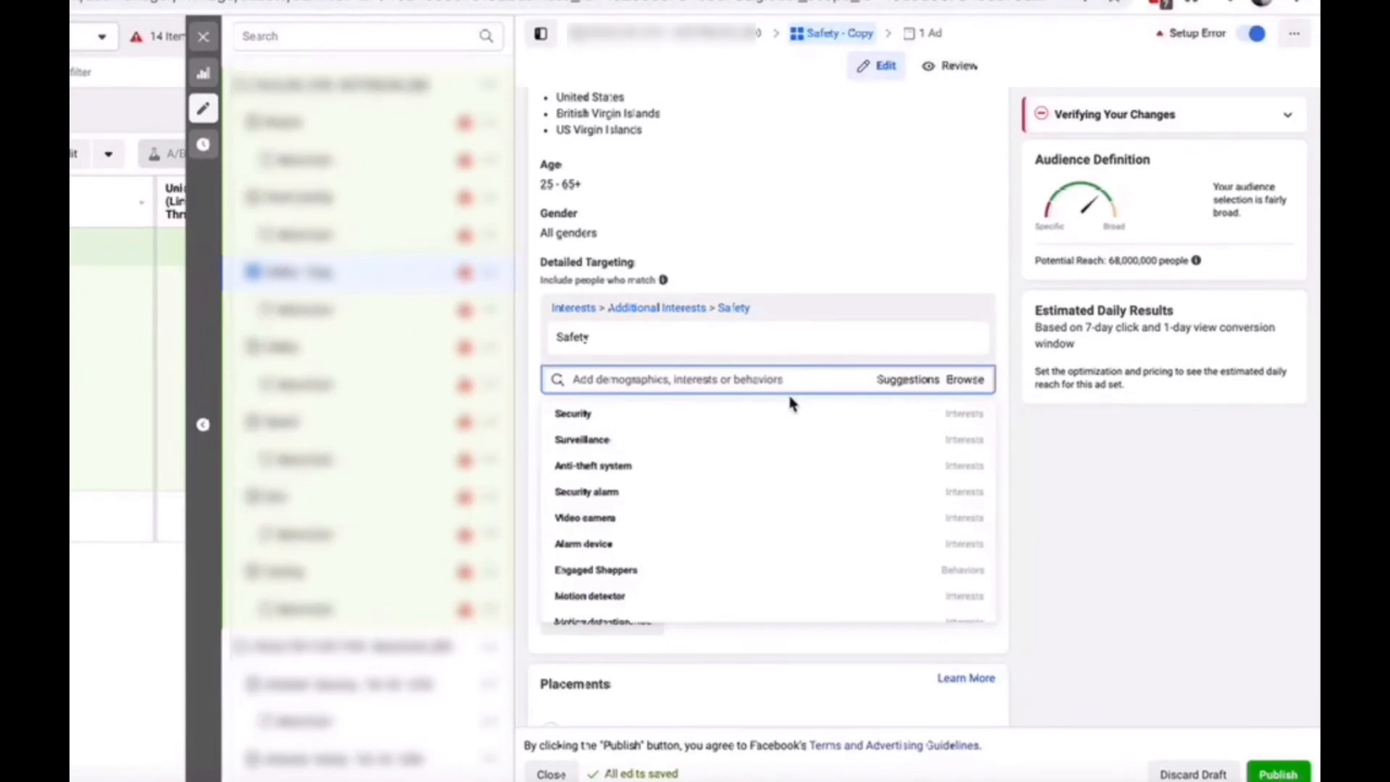
pyautogui.scroll(-4, 775, 425)
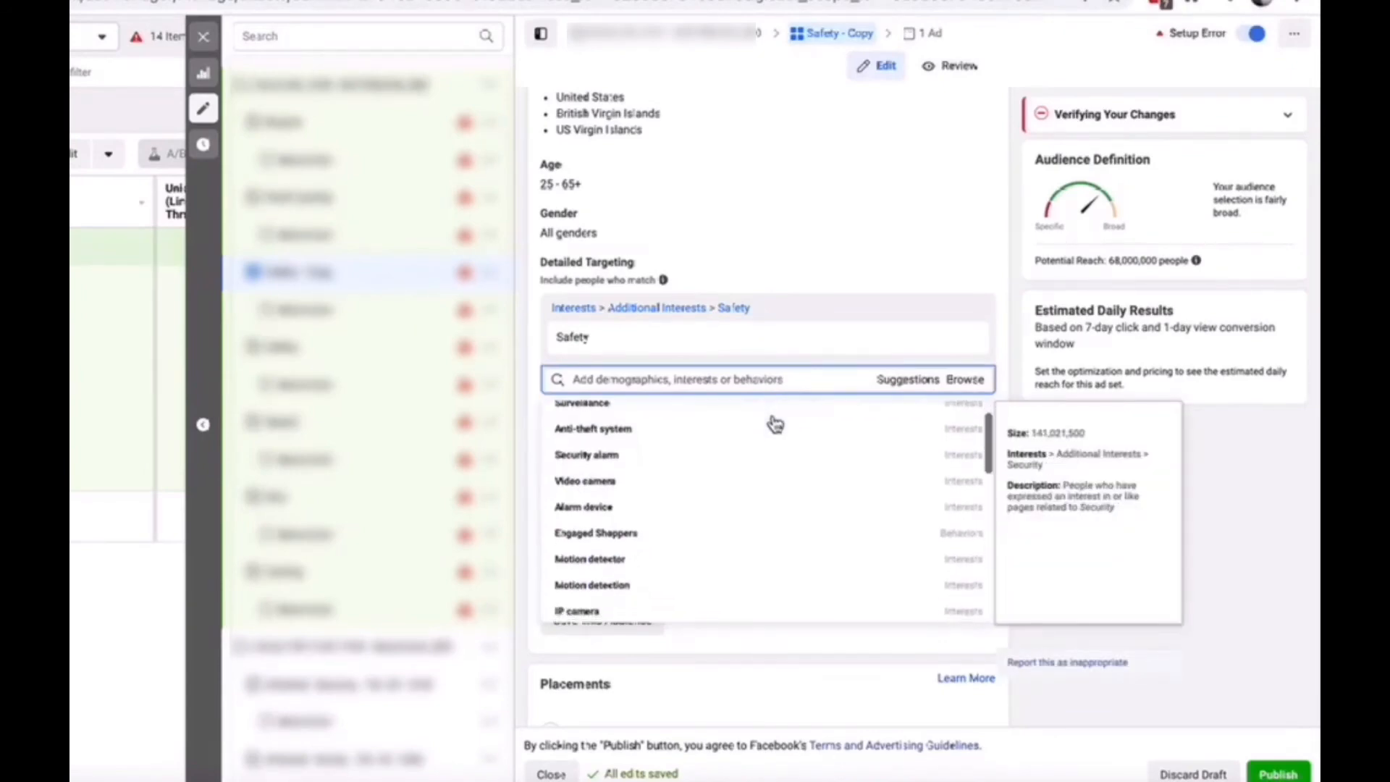
pyautogui.scroll(-5, 776, 465)
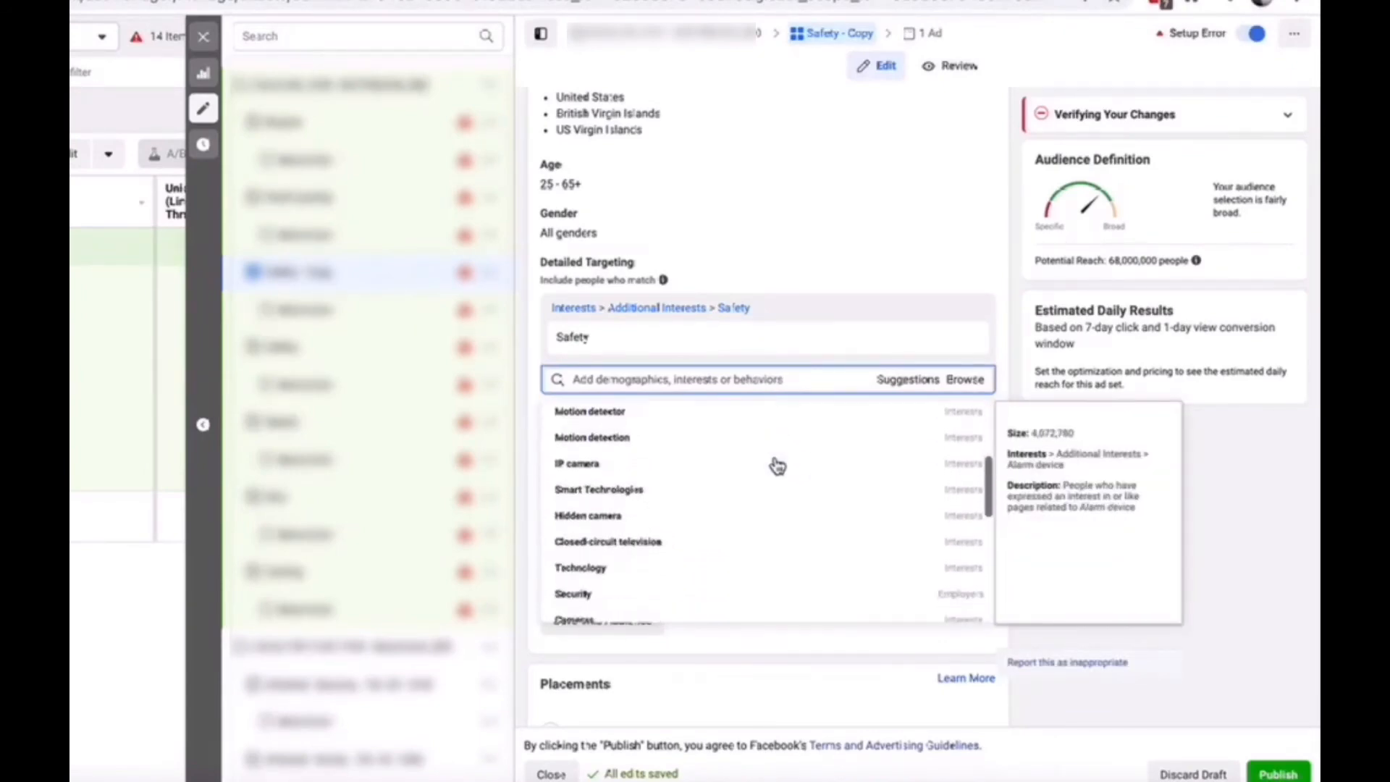
pyautogui.scroll(-3, 776, 465)
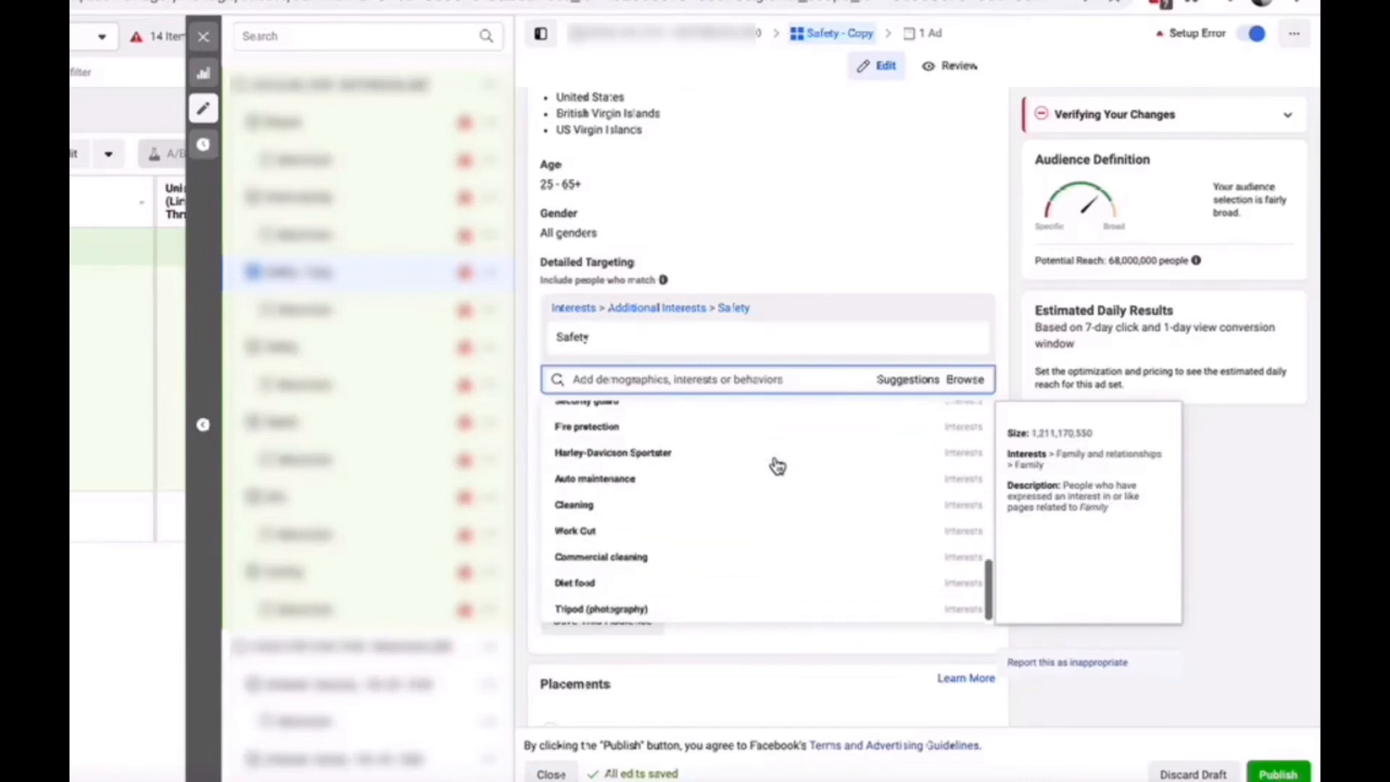
pyautogui.scroll(-2, 777, 465)
pyautogui.scroll(6, 776, 465)
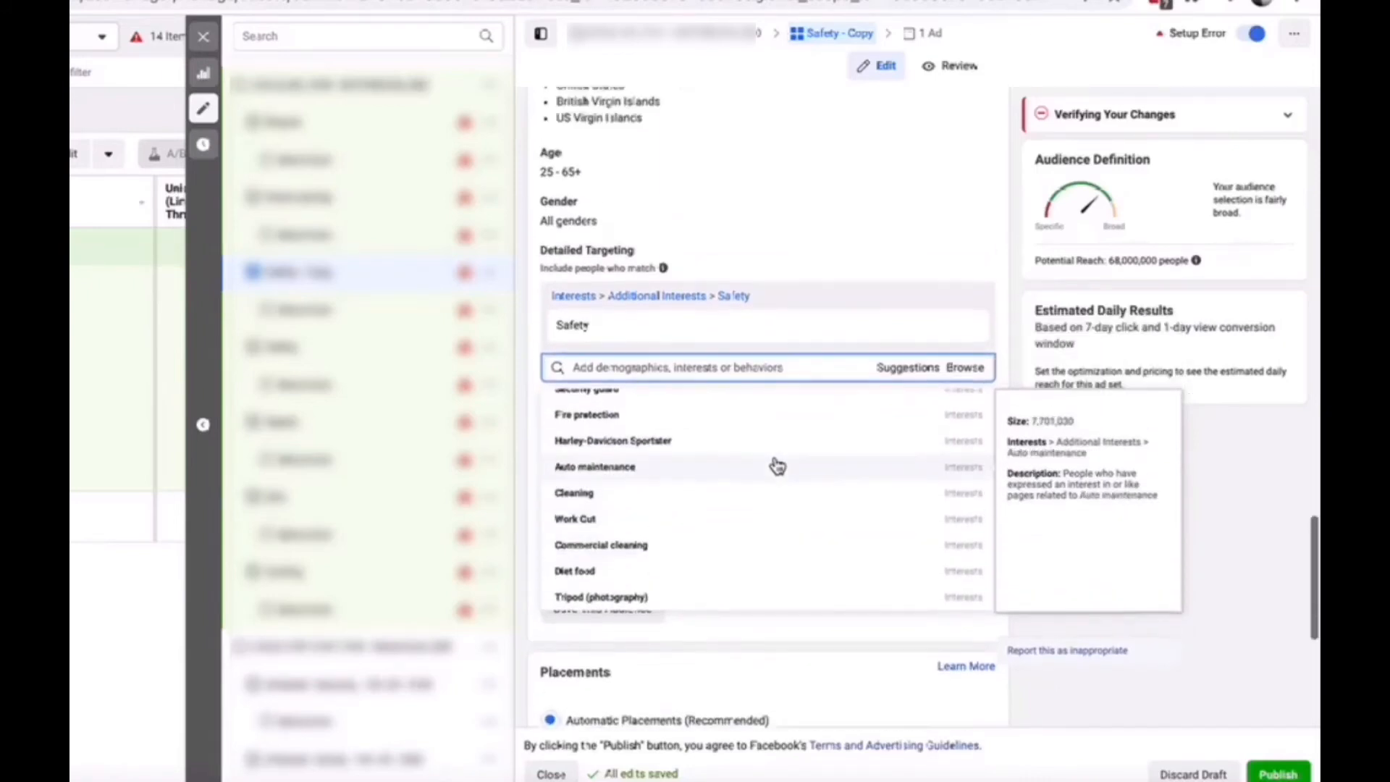
# Search the detailed targeting for "road traf" and replace the copy's Safety interest with Road traffic safety
pyautogui.click(742, 383)
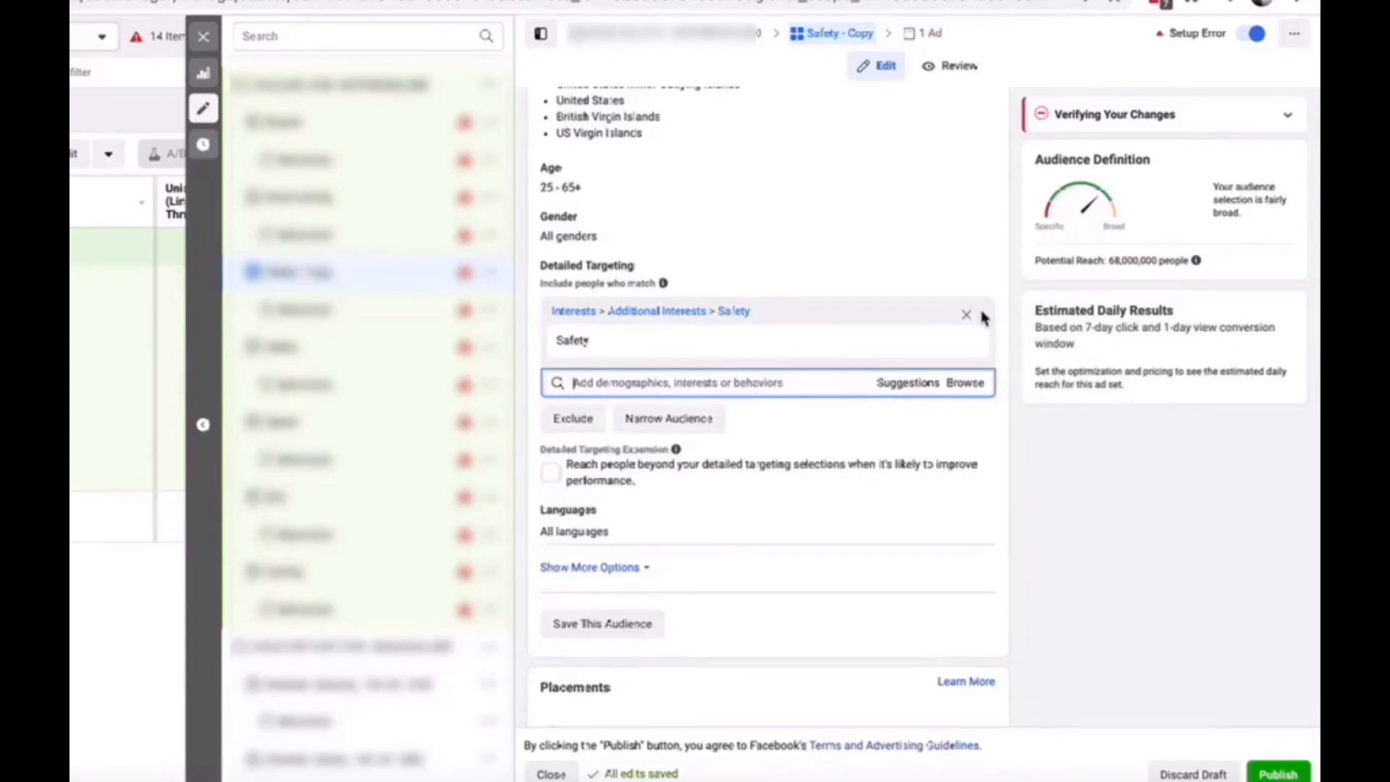
pyautogui.click(889, 382)
pyautogui.write('road traf')
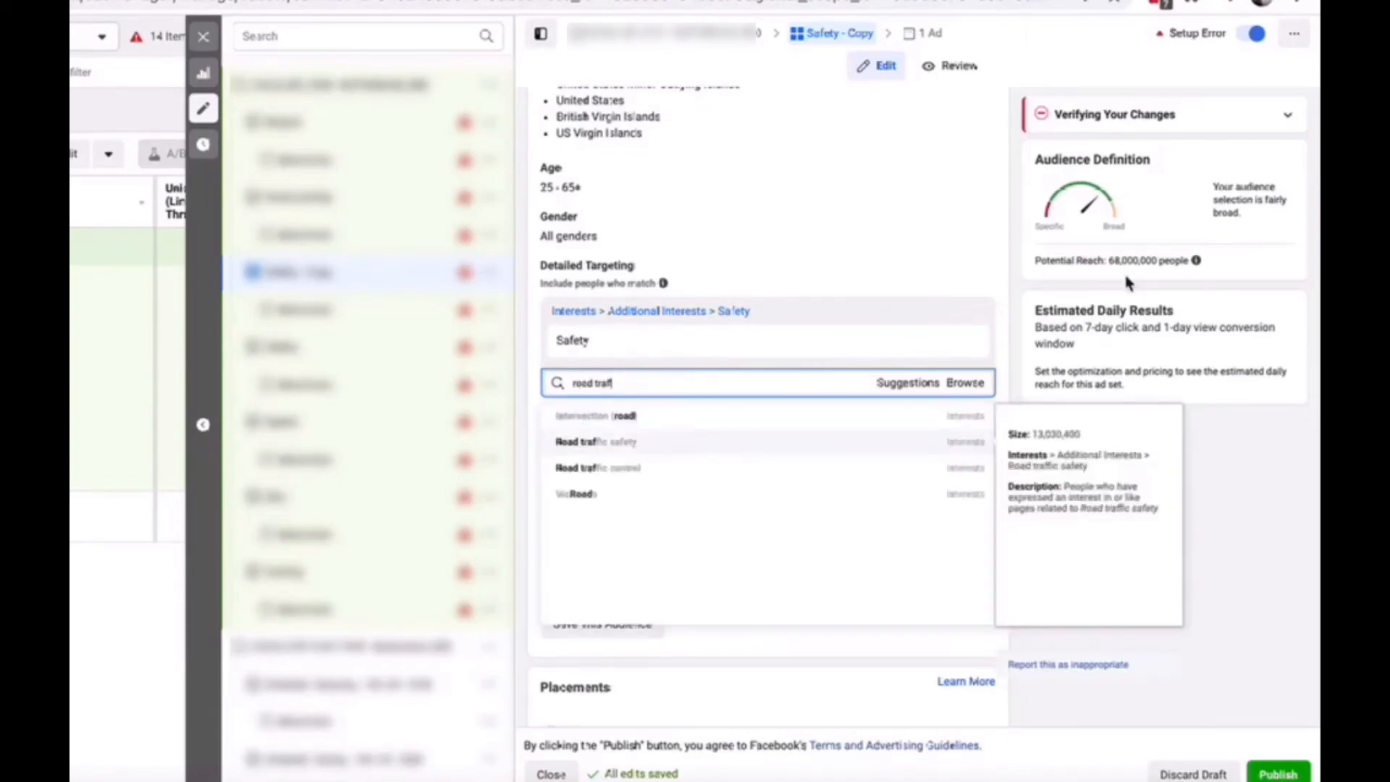
pyautogui.click(804, 443)
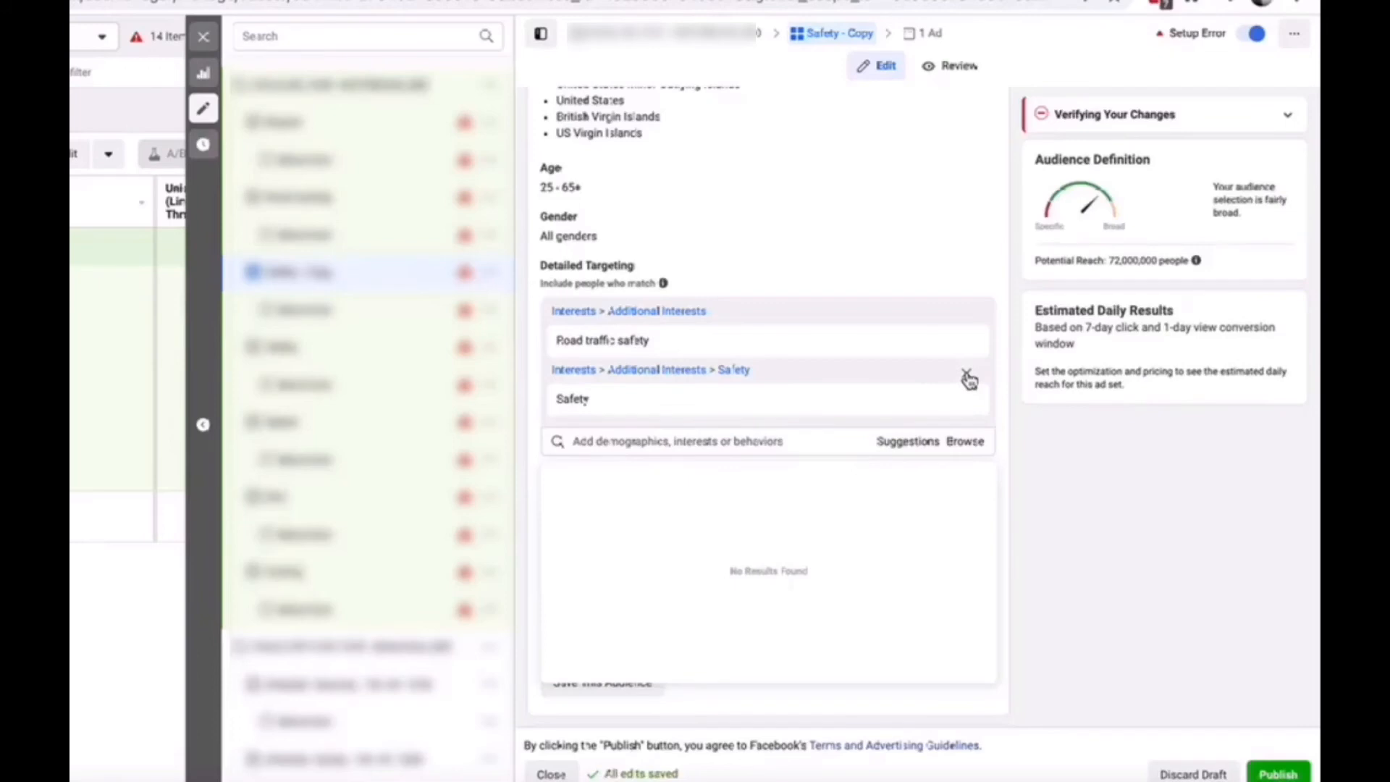
pyautogui.click(966, 375)
# Rename the Safety copy as "Road traffic safety"
pyautogui.moveTo(699, 348)
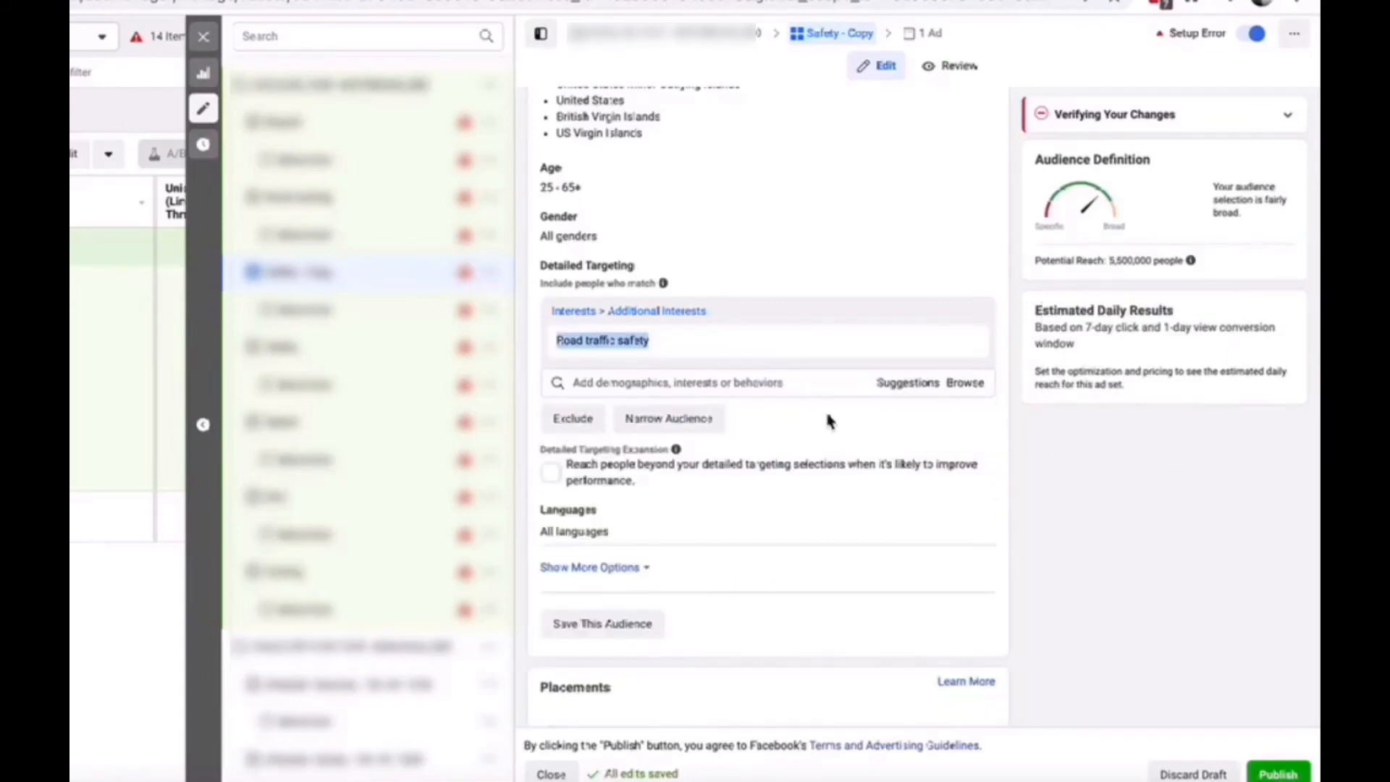
pyautogui.scroll(15, 832, 419)
pyautogui.doubleClick(645, 285)
pyautogui.write('Road traffic safety')
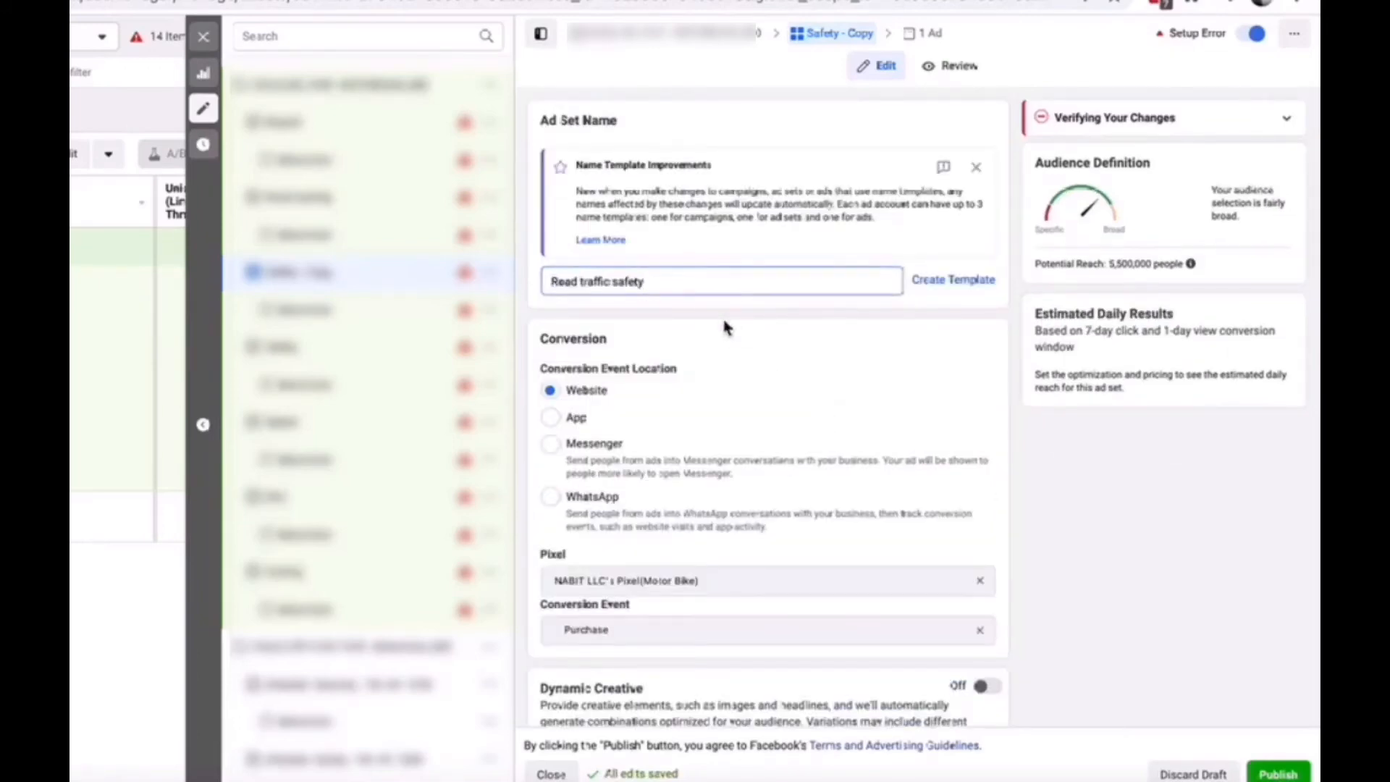
pyautogui.click(824, 355)
# Review the Road traffic safety ad set's budget, schedule, locations, age, detailed targeting and placements
pyautogui.scroll(-20, 826, 362)
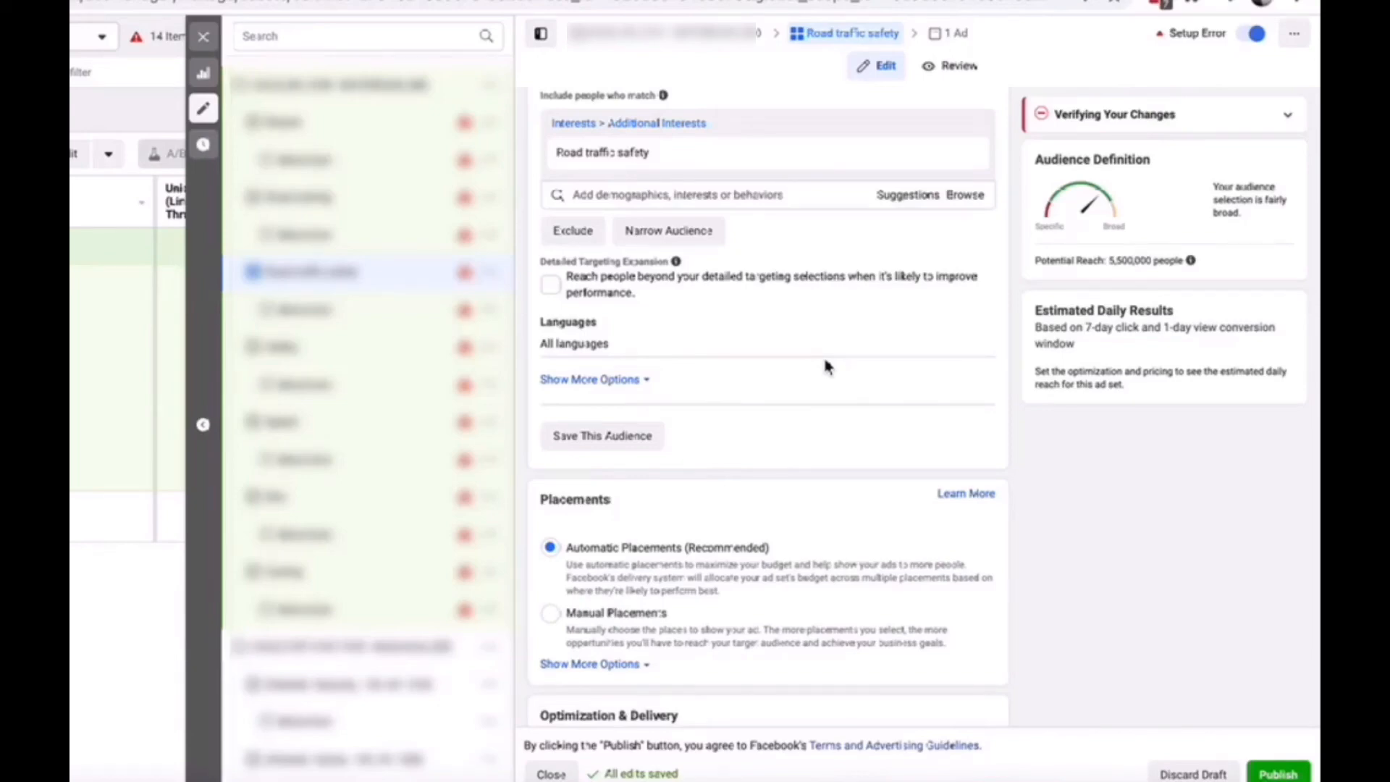
pyautogui.scroll(5, 825, 365)
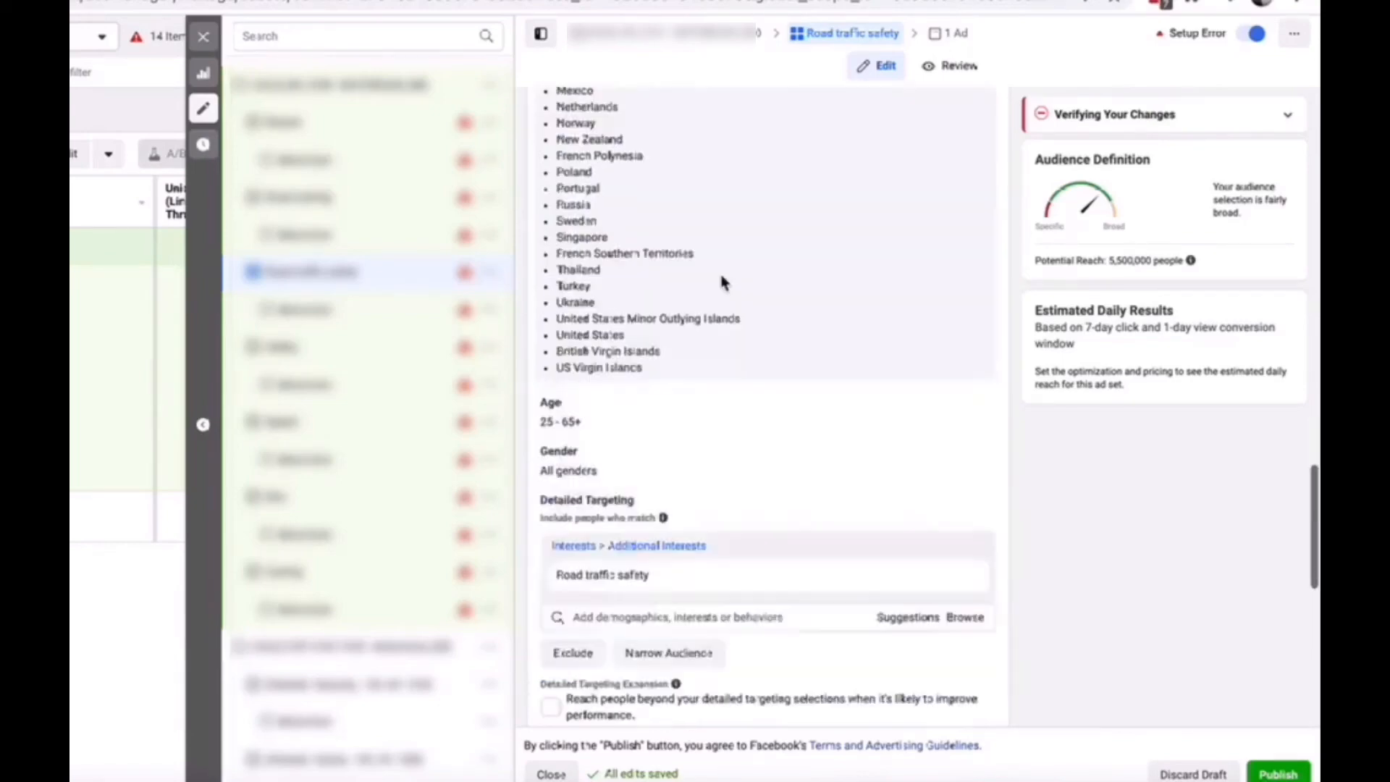
pyautogui.scroll(-9, 722, 280)
pyautogui.scroll(4, 724, 281)
pyautogui.scroll(12, 722, 279)
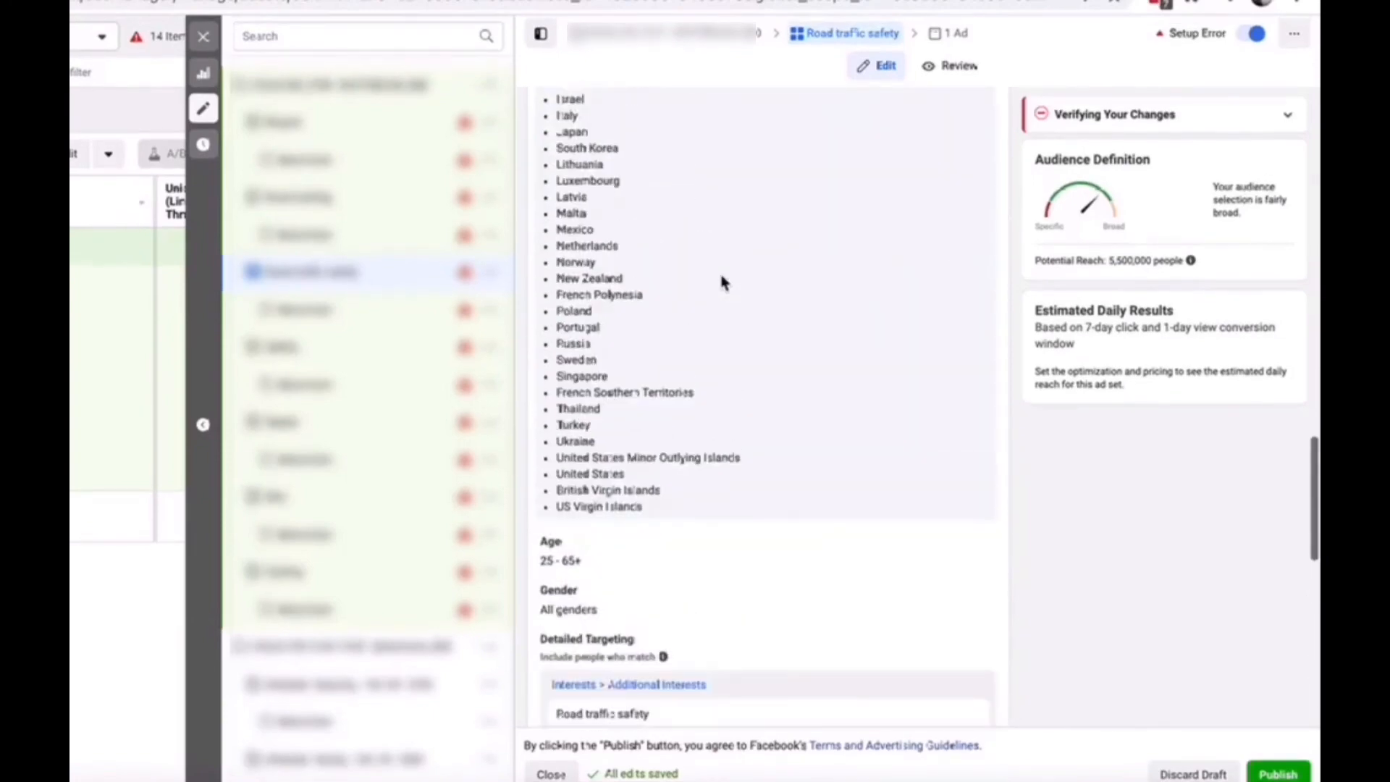
pyautogui.scroll(11, 720, 275)
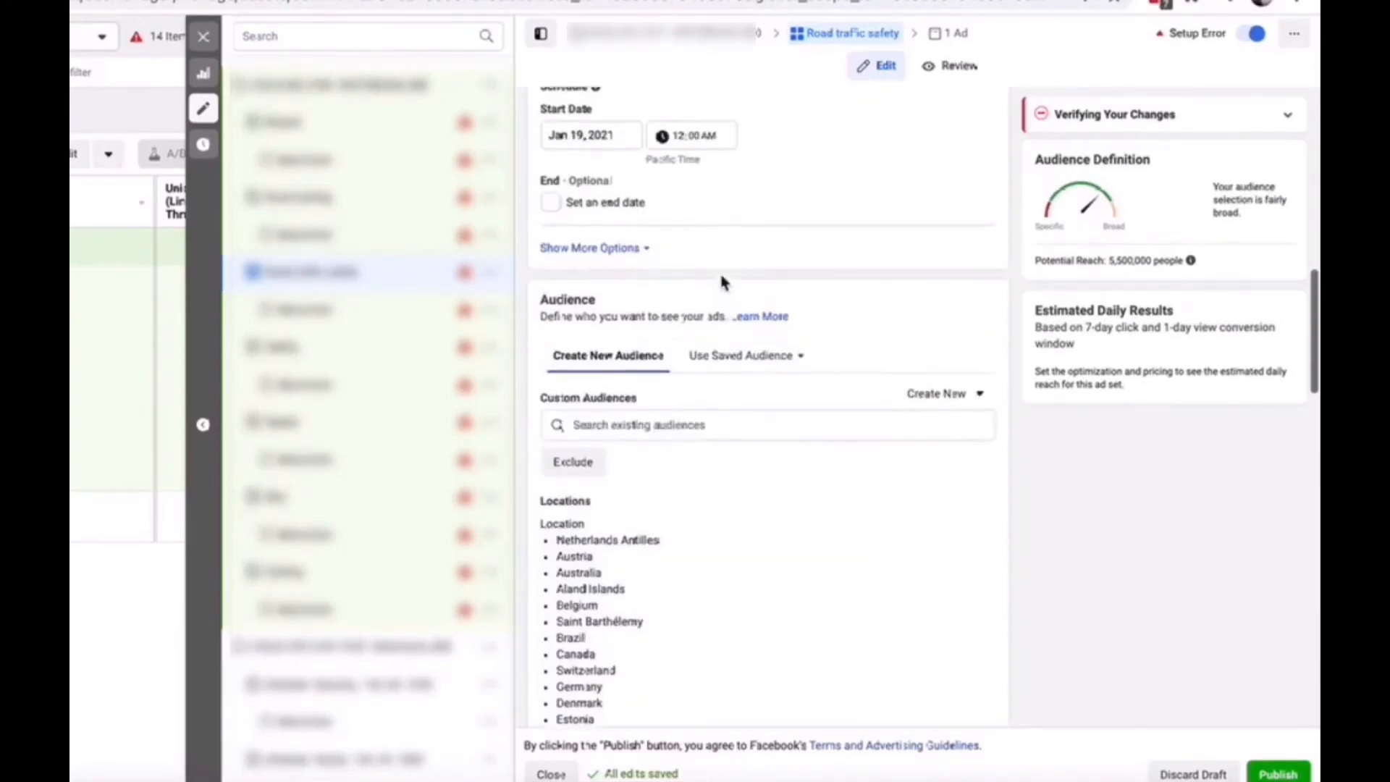
pyautogui.scroll(-9, 721, 280)
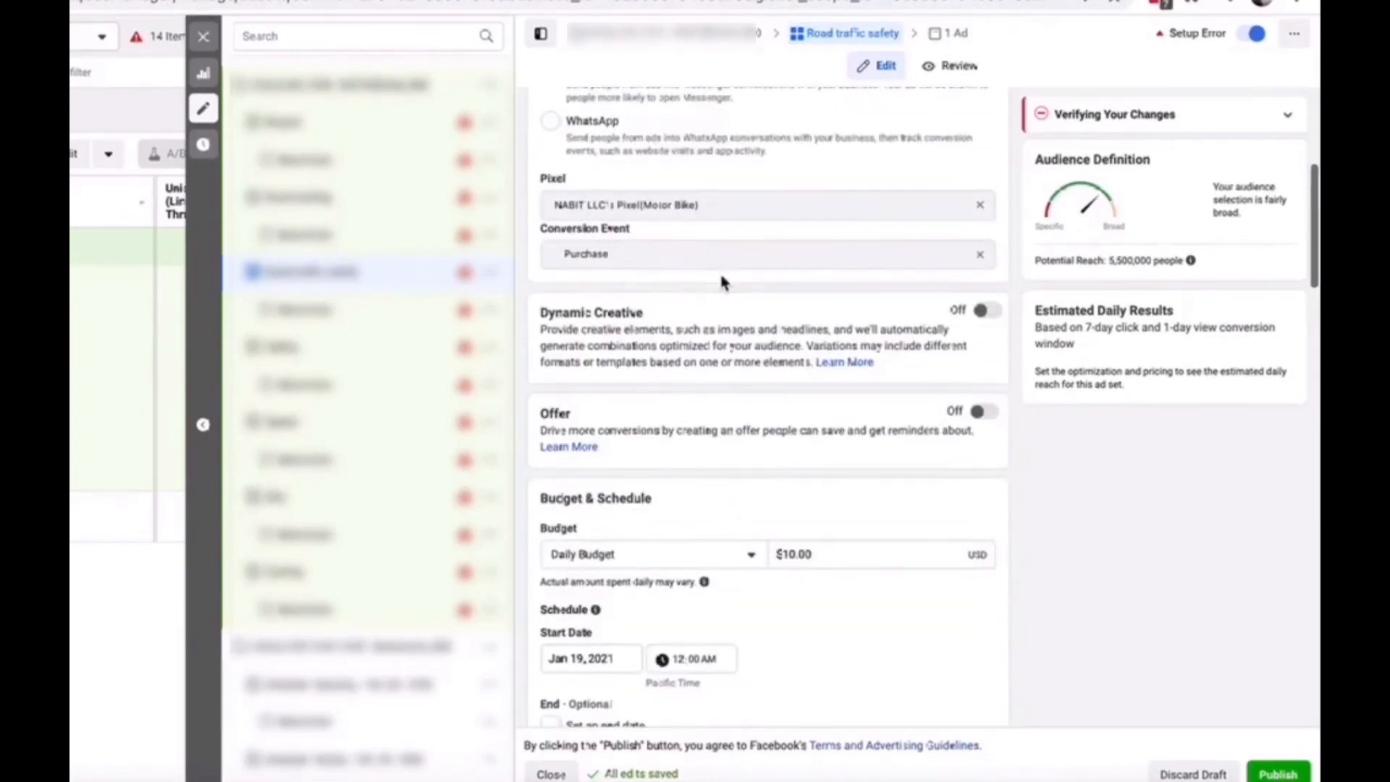
pyautogui.scroll(-5, 721, 280)
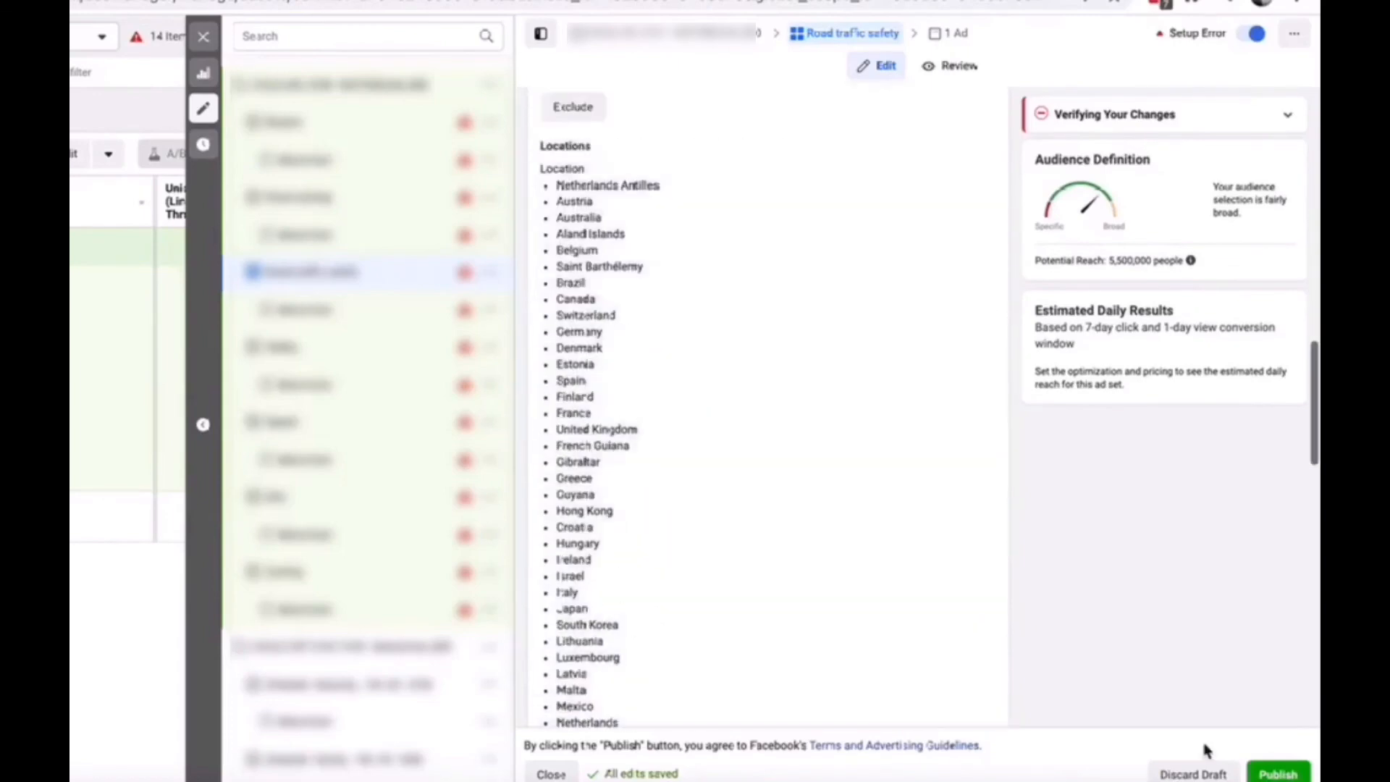